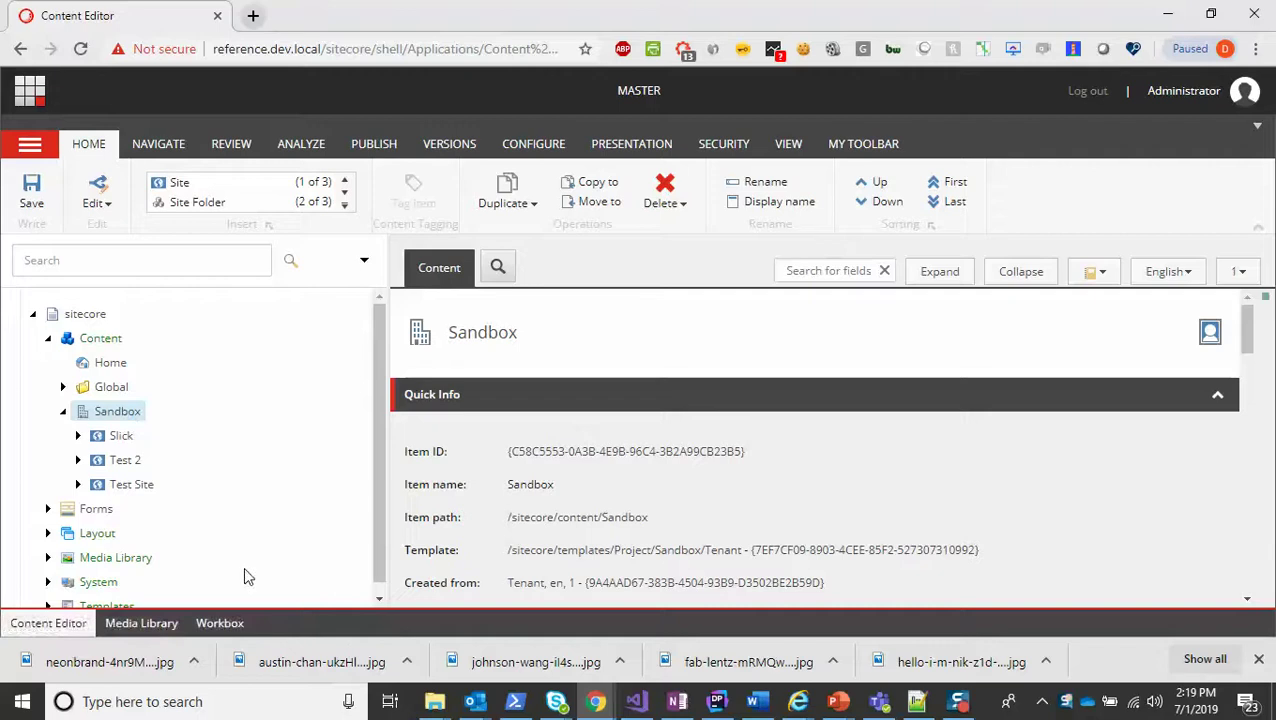
Start a new SXA site under Sandbox, name it Demo and include the Slick Carousel module.
{"action": "right_click", "coordinate": [120, 418]}
{"action": "mouse_move", "coordinate": [177, 305]}
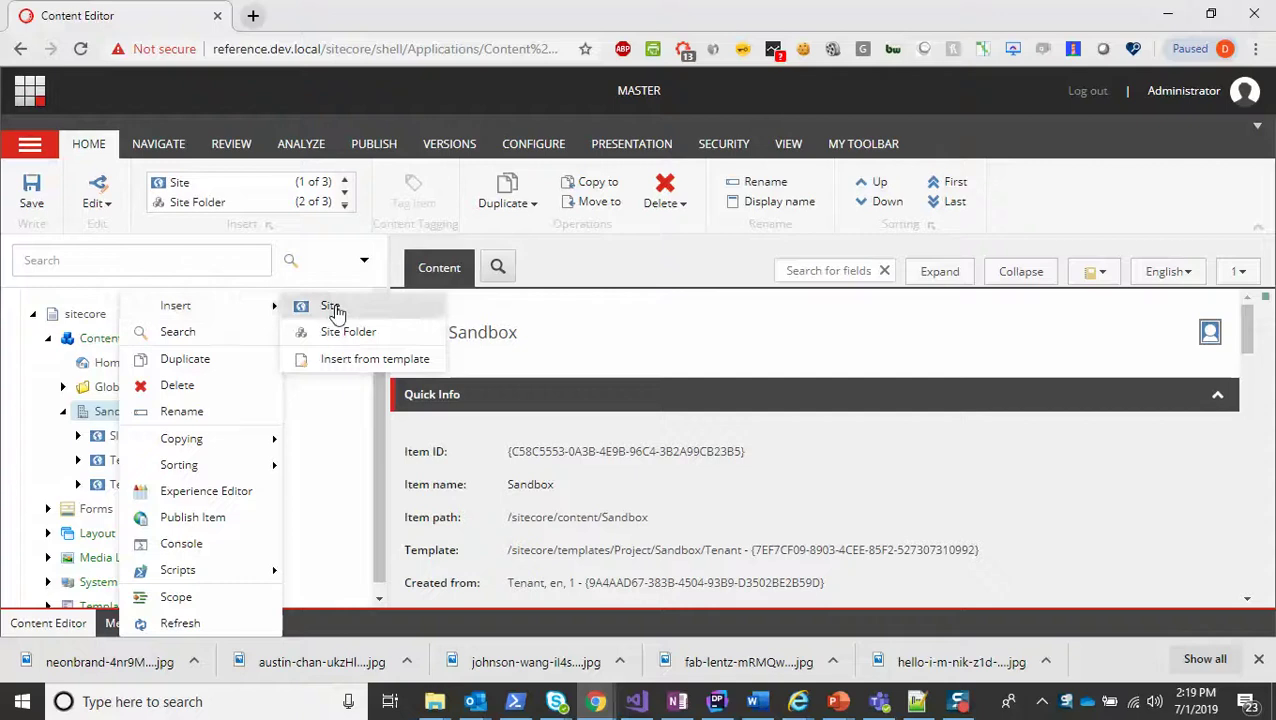
{"action": "left_click", "coordinate": [350, 308]}
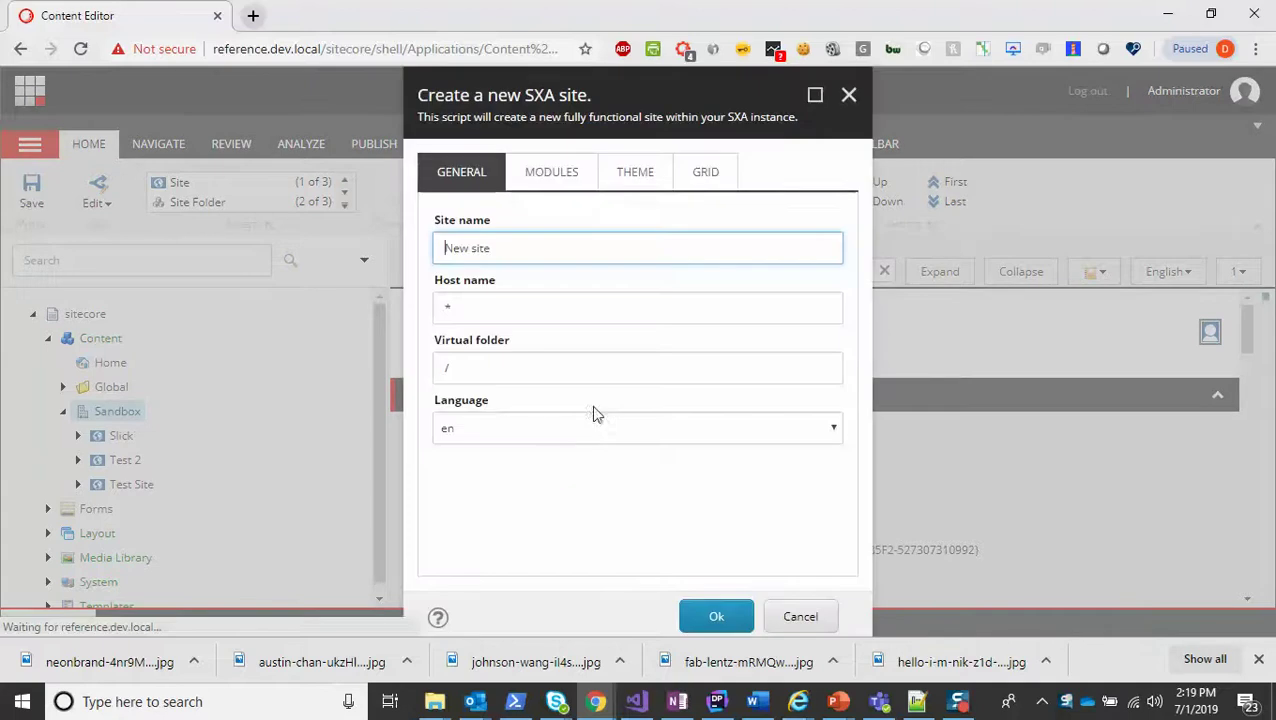
{"action": "double_click", "coordinate": [512, 243]}
{"action": "triple_click", "coordinate": [512, 243]}
{"action": "type", "text": "Demo"}
{"action": "left_click", "coordinate": [562, 178]}
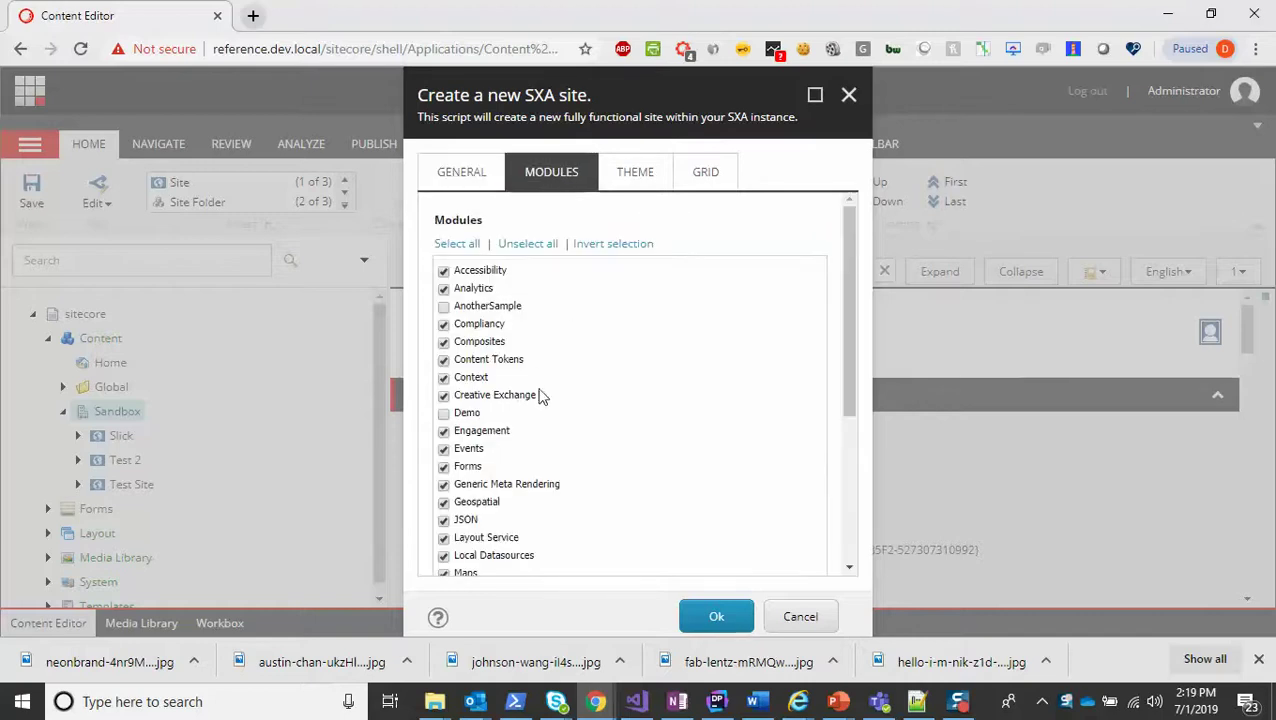
{"action": "scroll", "coordinate": [540, 397], "scroll_direction": "down", "scroll_amount": 5}
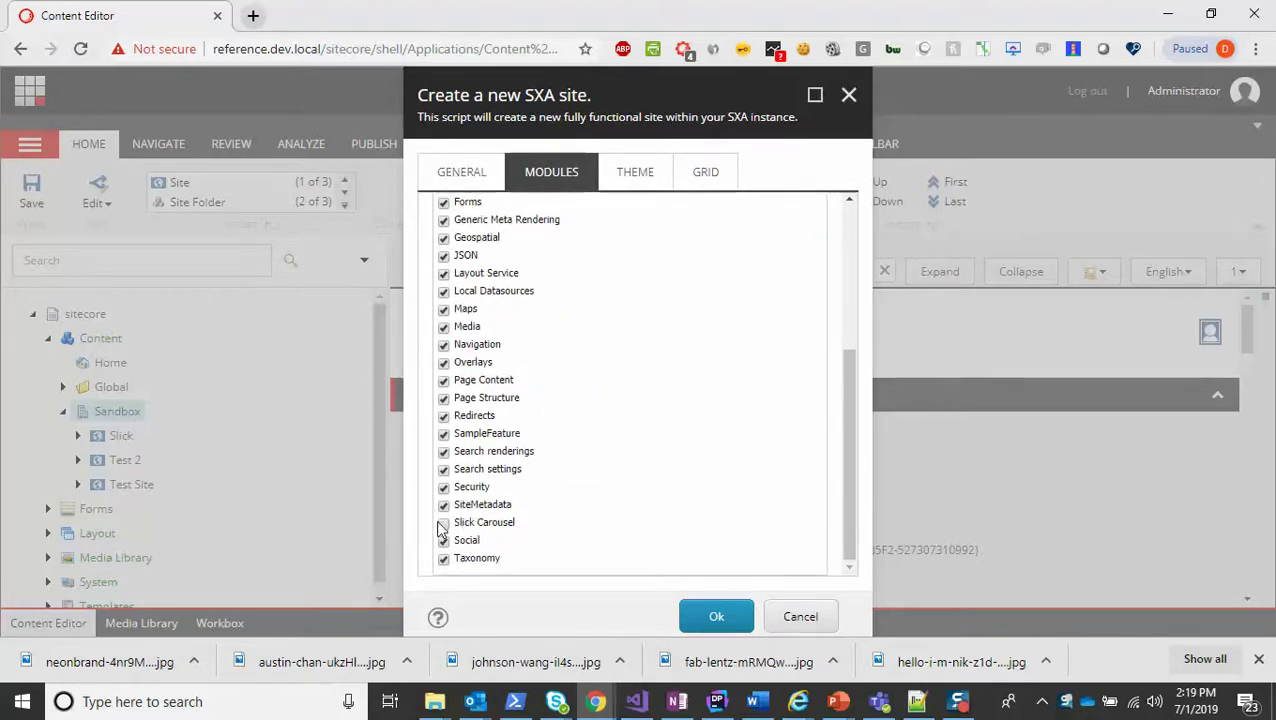
Enable creating a new theme for the site and name it Demo Theme.
{"action": "left_click", "coordinate": [638, 180]}
{"action": "left_click", "coordinate": [438, 237]}
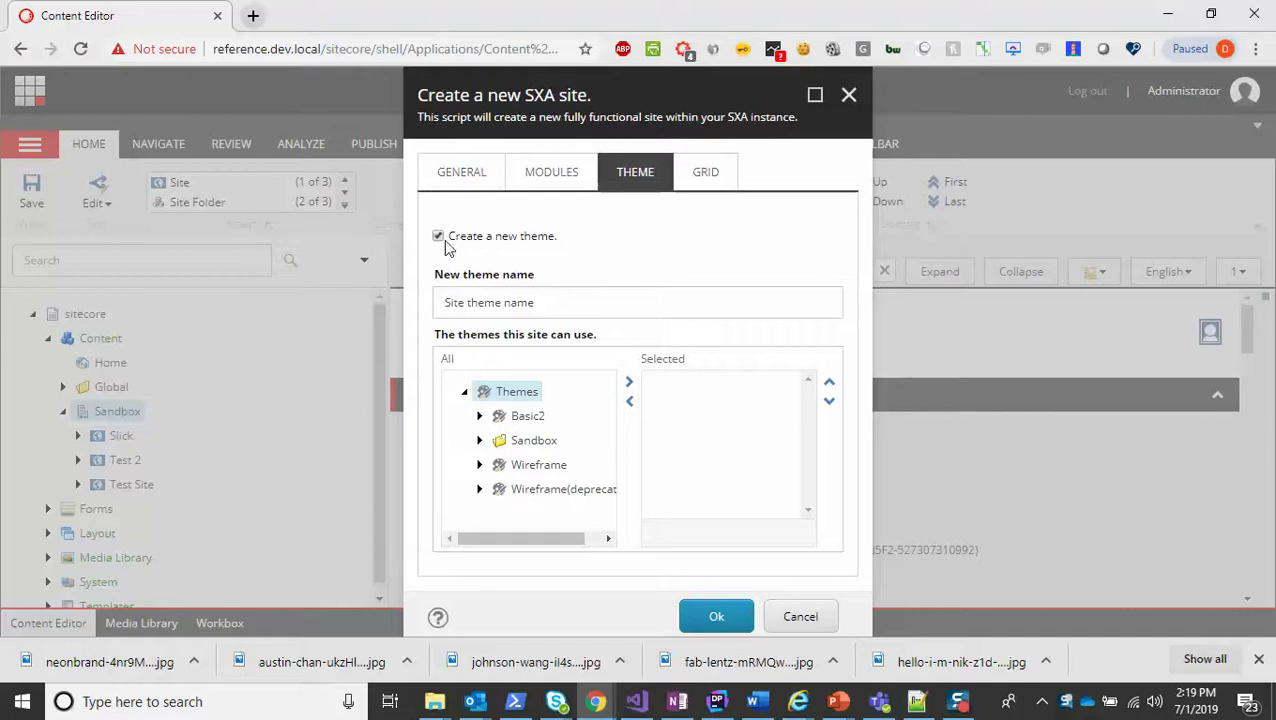
{"action": "left_click", "coordinate": [500, 309]}
{"action": "left_click_drag", "start_coordinate": [565, 296], "coordinate": [318, 262]}
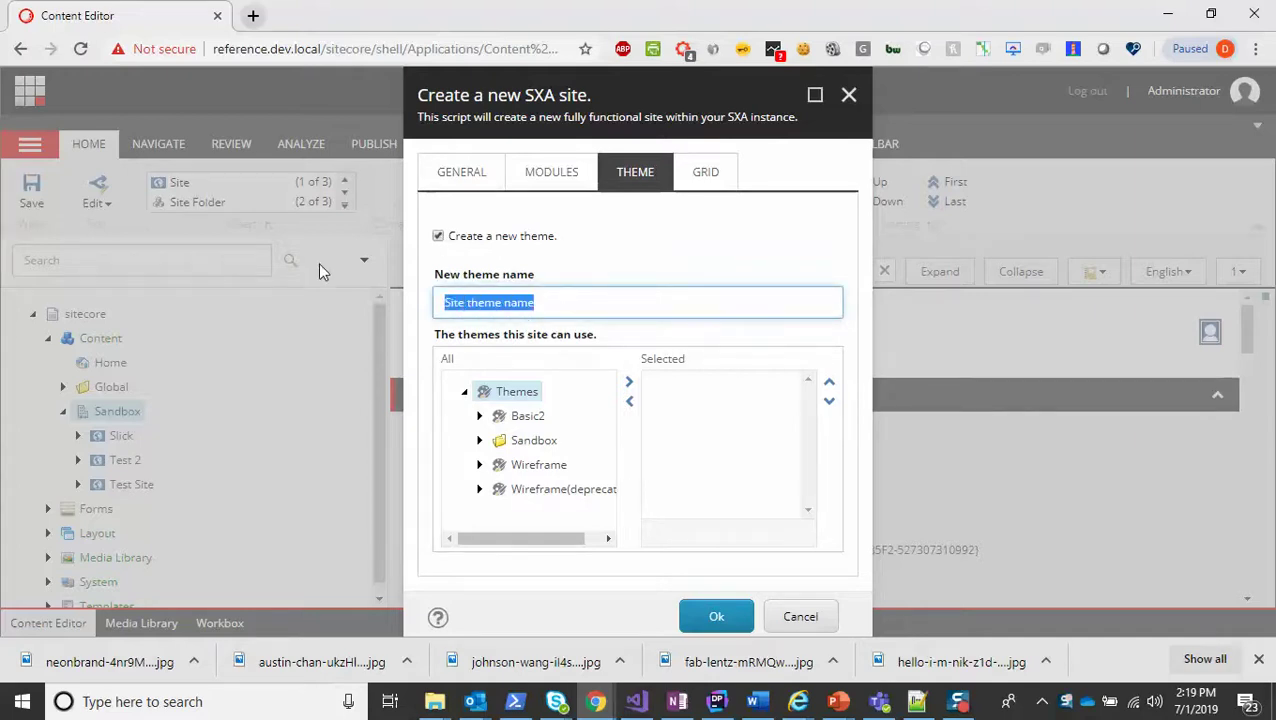
{"action": "type", "text": "Demo The"}
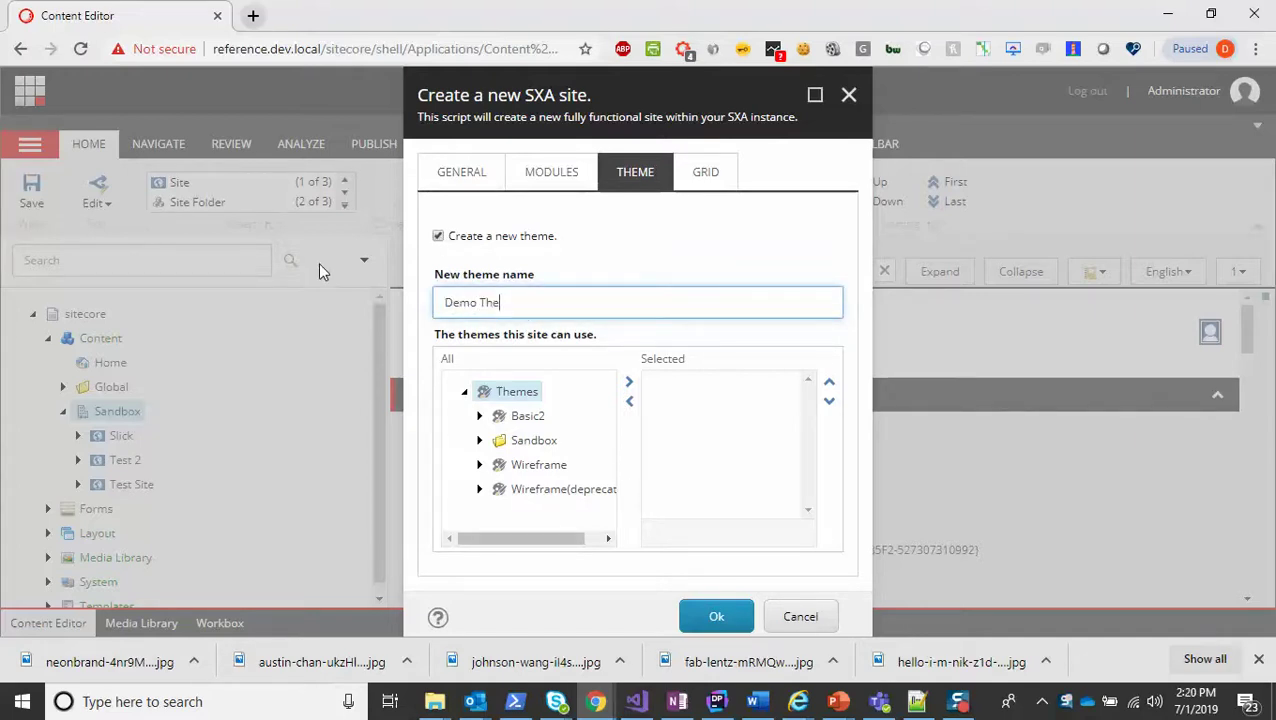
{"action": "type", "text": "me"}
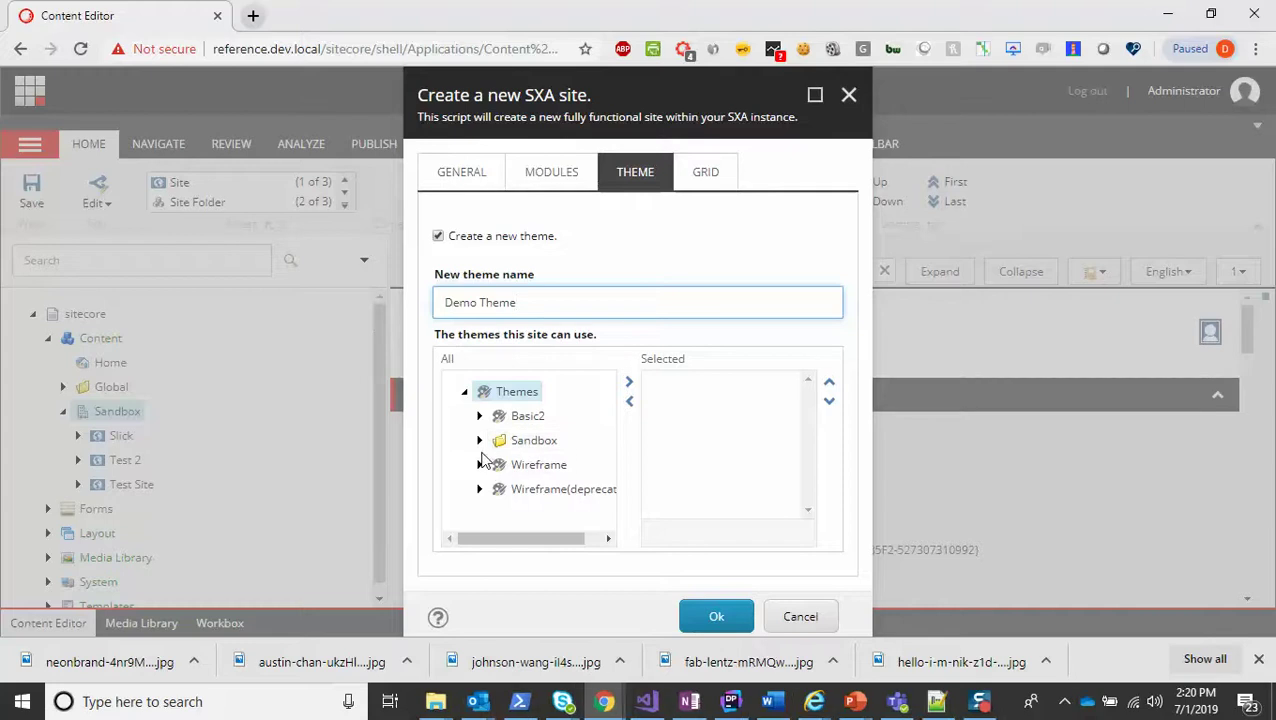
Add Basic2 and Wireframe to the site's usable themes and create the site with the Bootstrap 4 grid.
{"action": "double_click", "coordinate": [529, 418]}
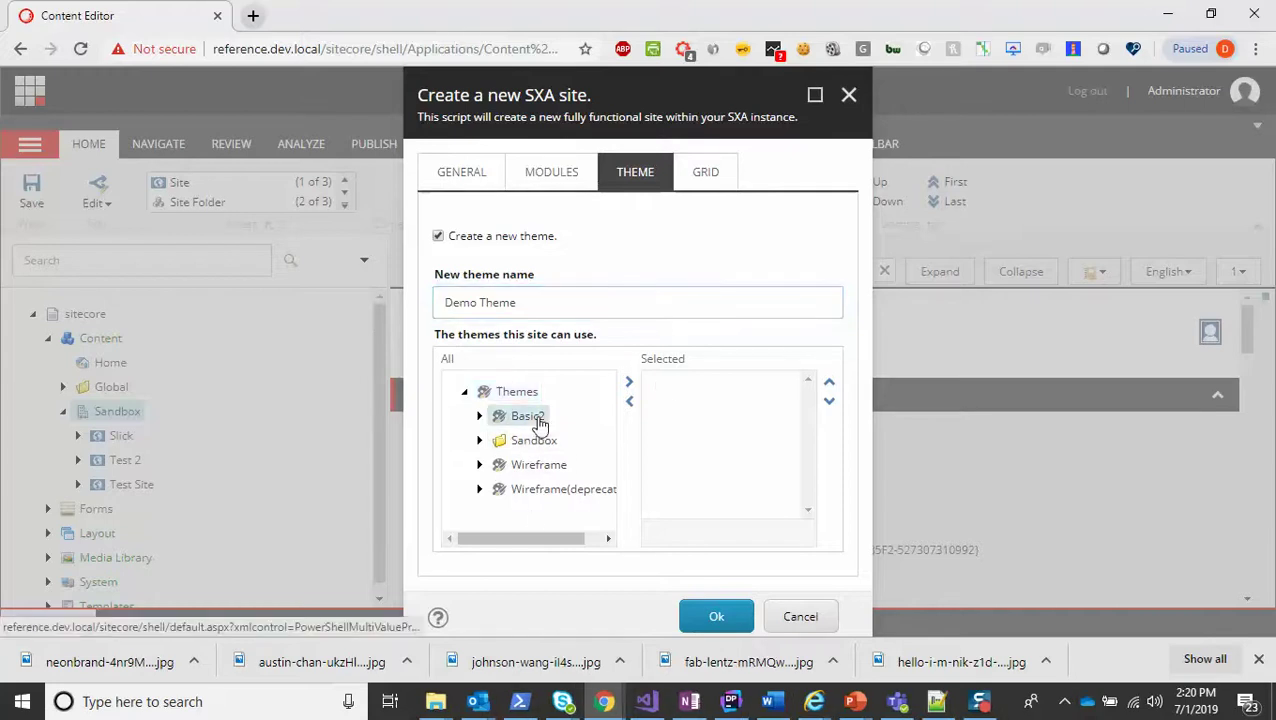
{"action": "double_click", "coordinate": [544, 467]}
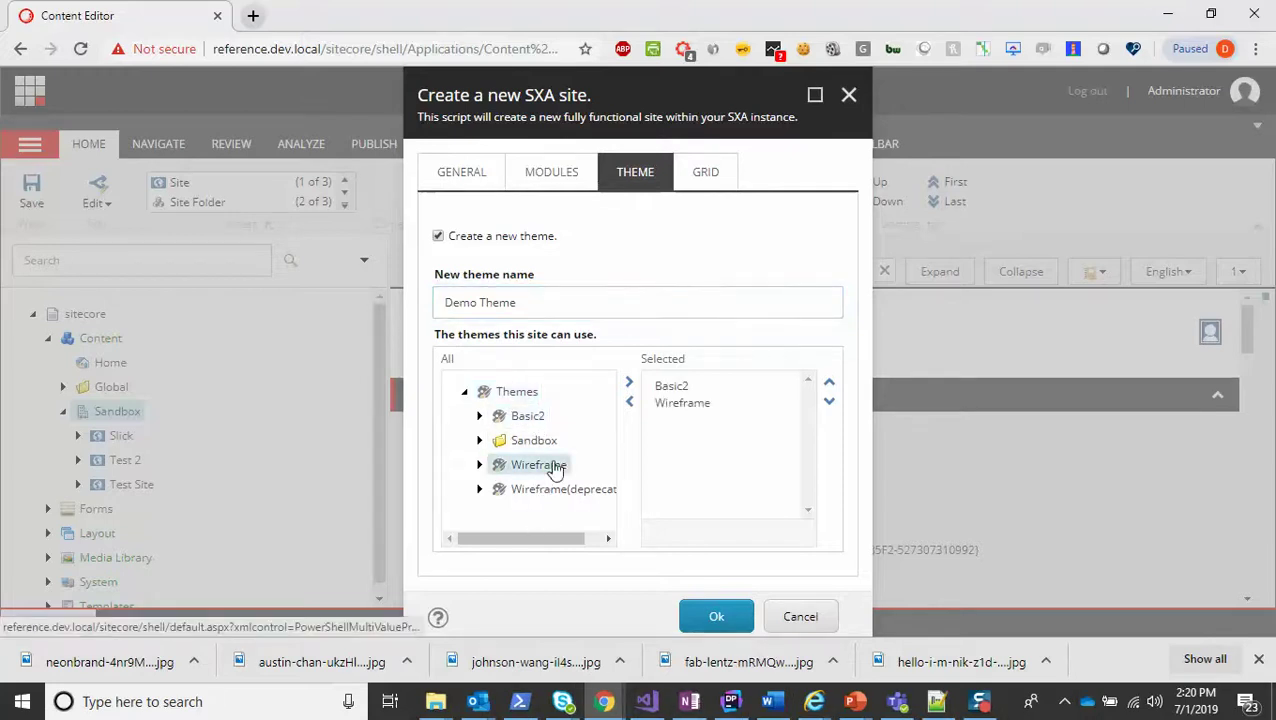
{"action": "left_click", "coordinate": [712, 176]}
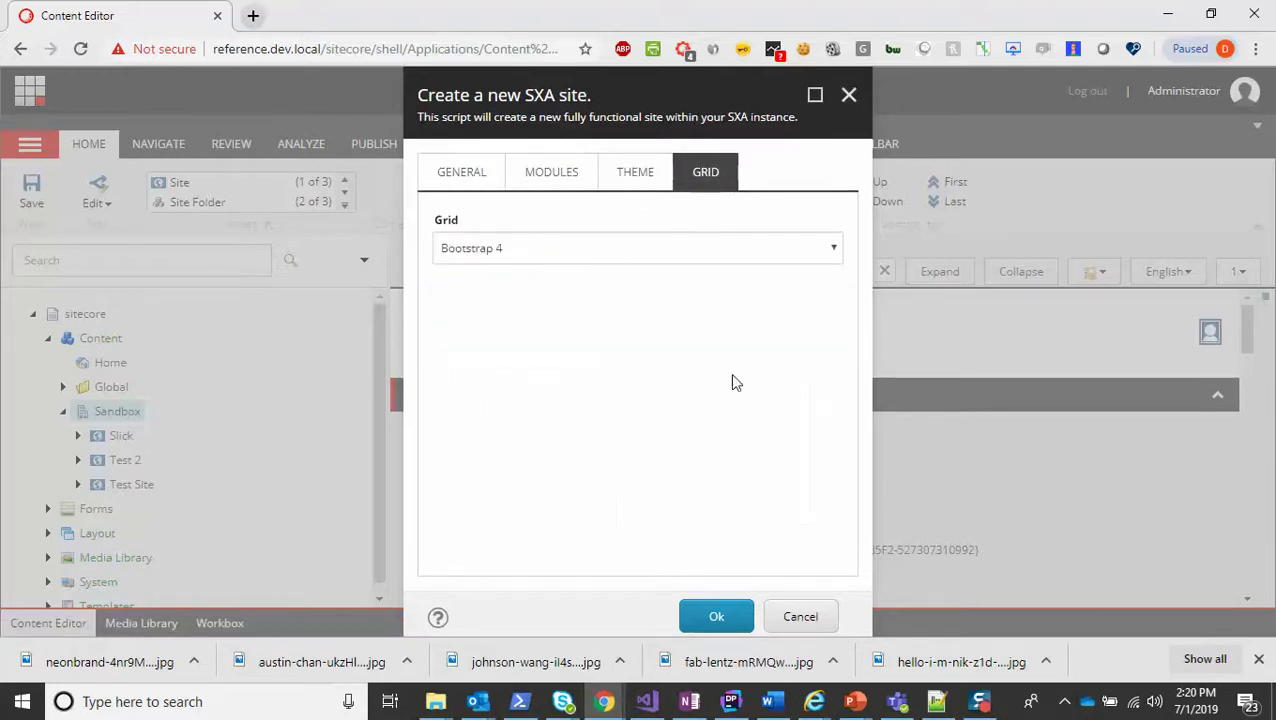
{"action": "left_click", "coordinate": [718, 620]}
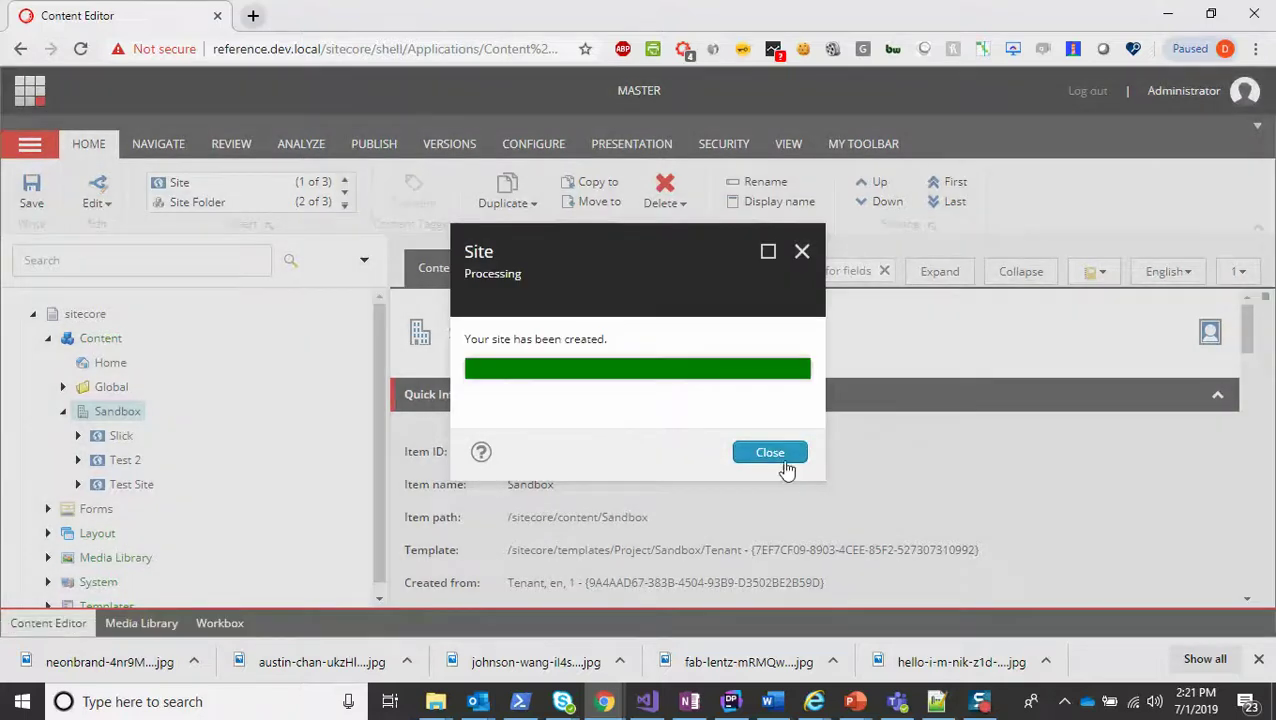
{"action": "left_click", "coordinate": [770, 453]}
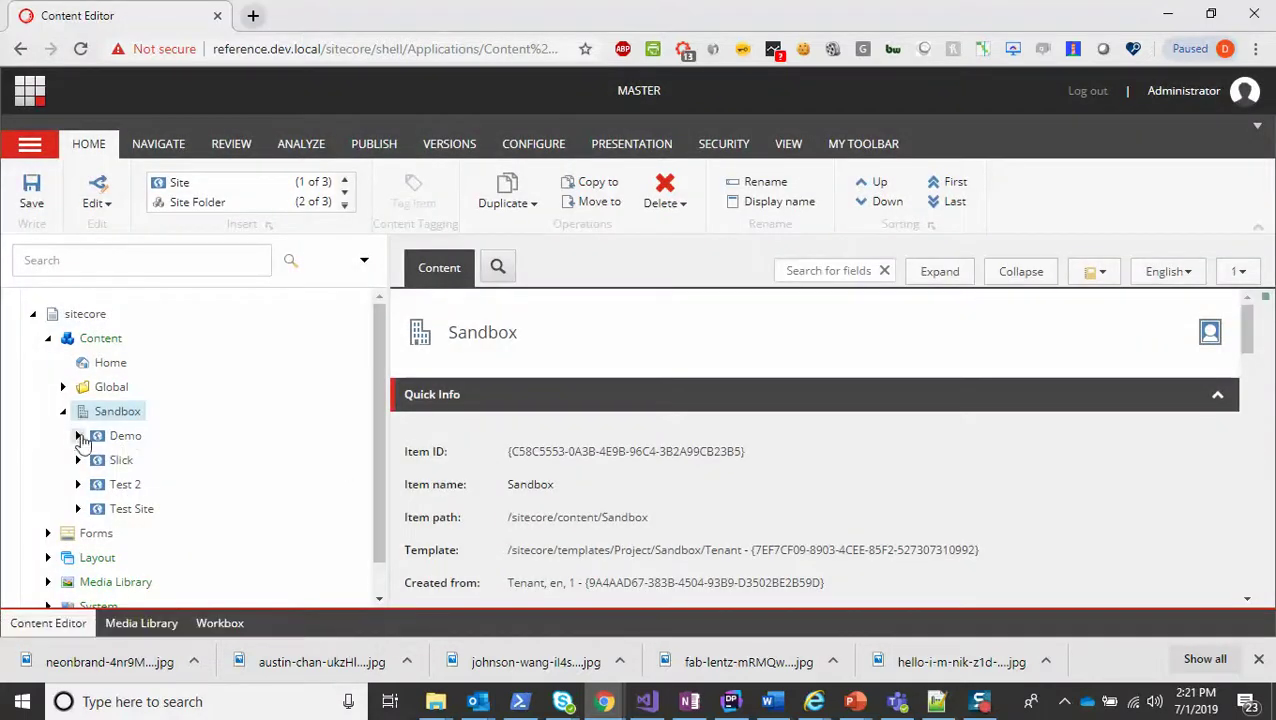
Open the Demo site's Home item in the Experience Editor.
{"action": "left_click", "coordinate": [78, 436]}
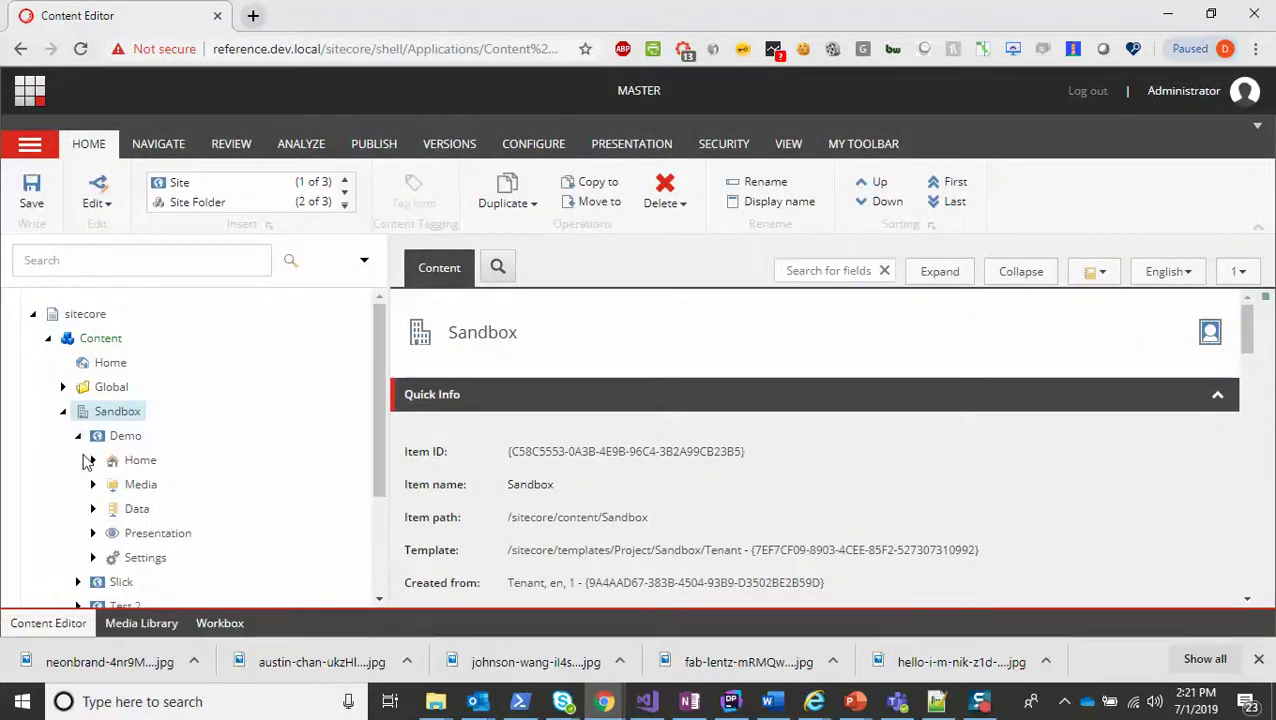
{"action": "left_click", "coordinate": [147, 462]}
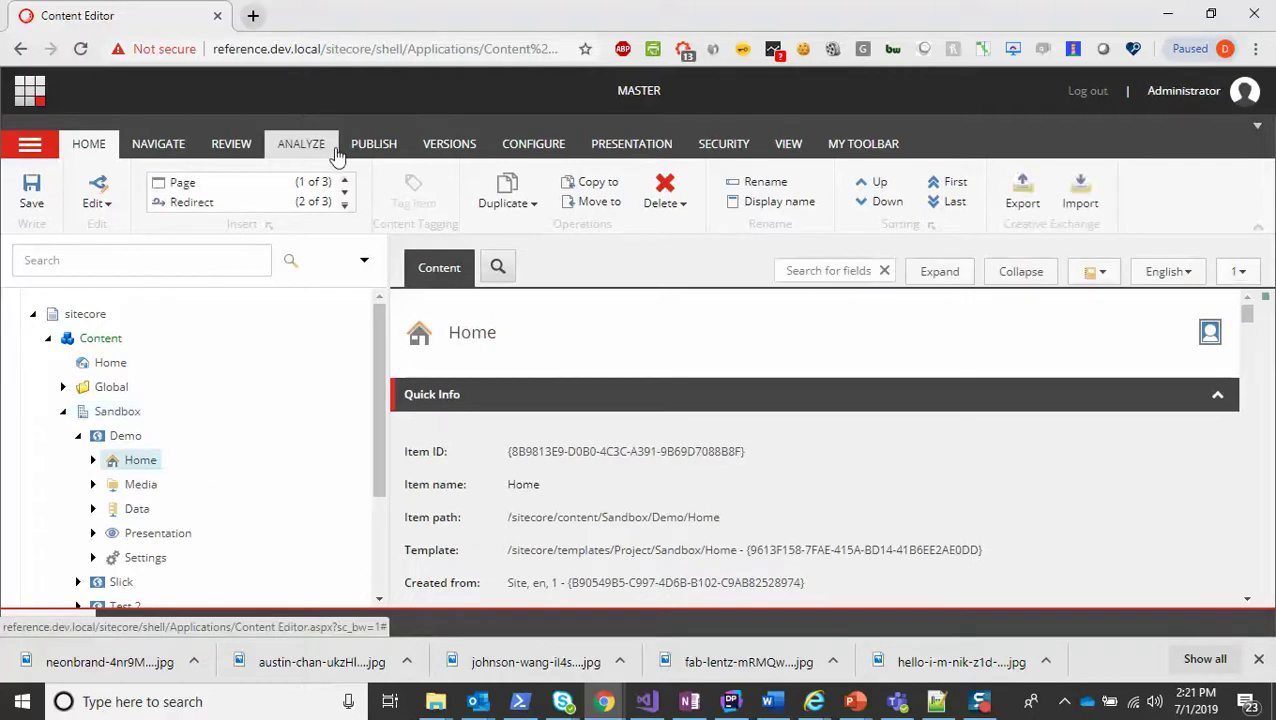
{"action": "left_click", "coordinate": [374, 152]}
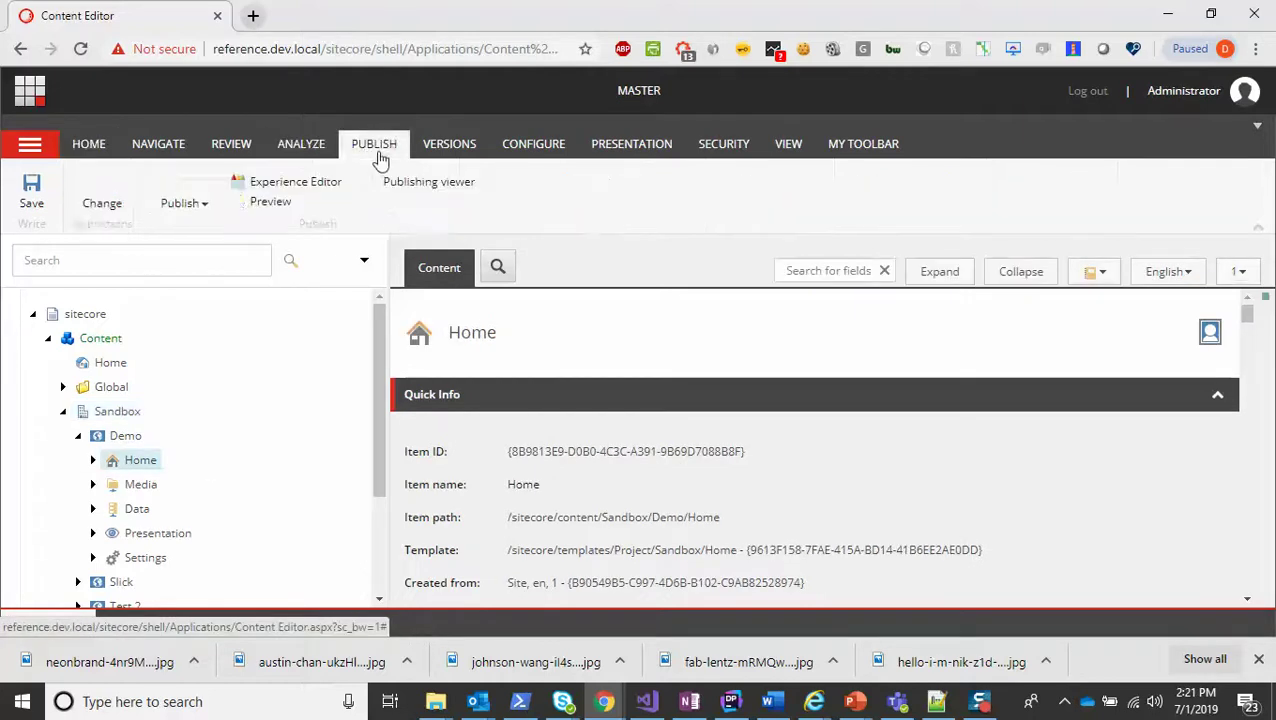
{"action": "left_click", "coordinate": [295, 182]}
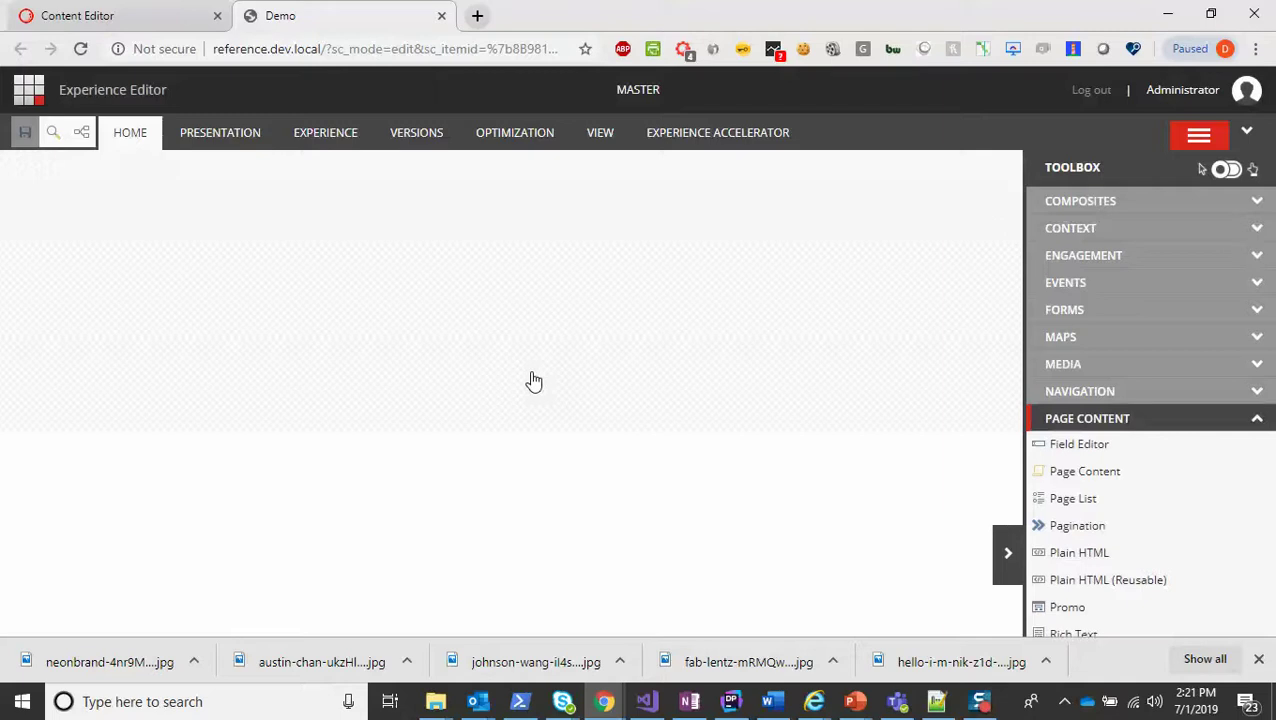
Place a Slick Carousel rendering from the Composites group in the page's main area.
{"action": "left_click", "coordinate": [1098, 420]}
{"action": "left_click", "coordinate": [1080, 202]}
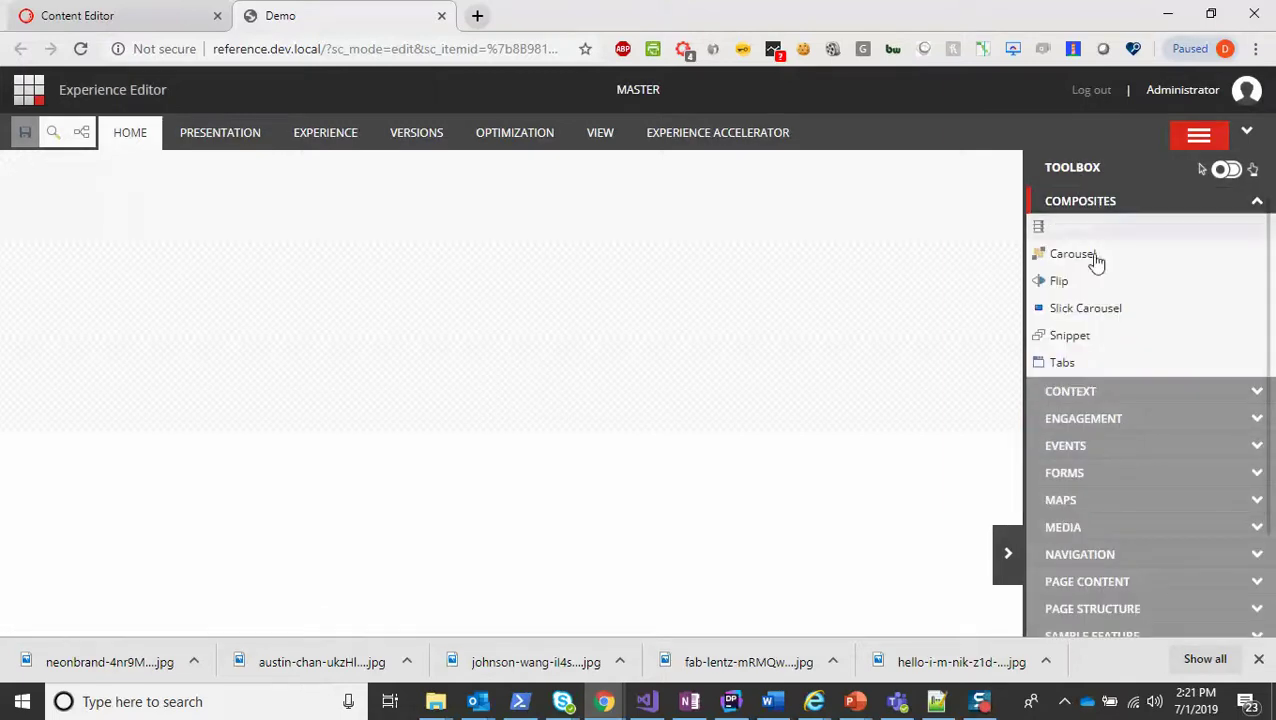
{"action": "left_click_drag", "start_coordinate": [1112, 313], "coordinate": [895, 295]}
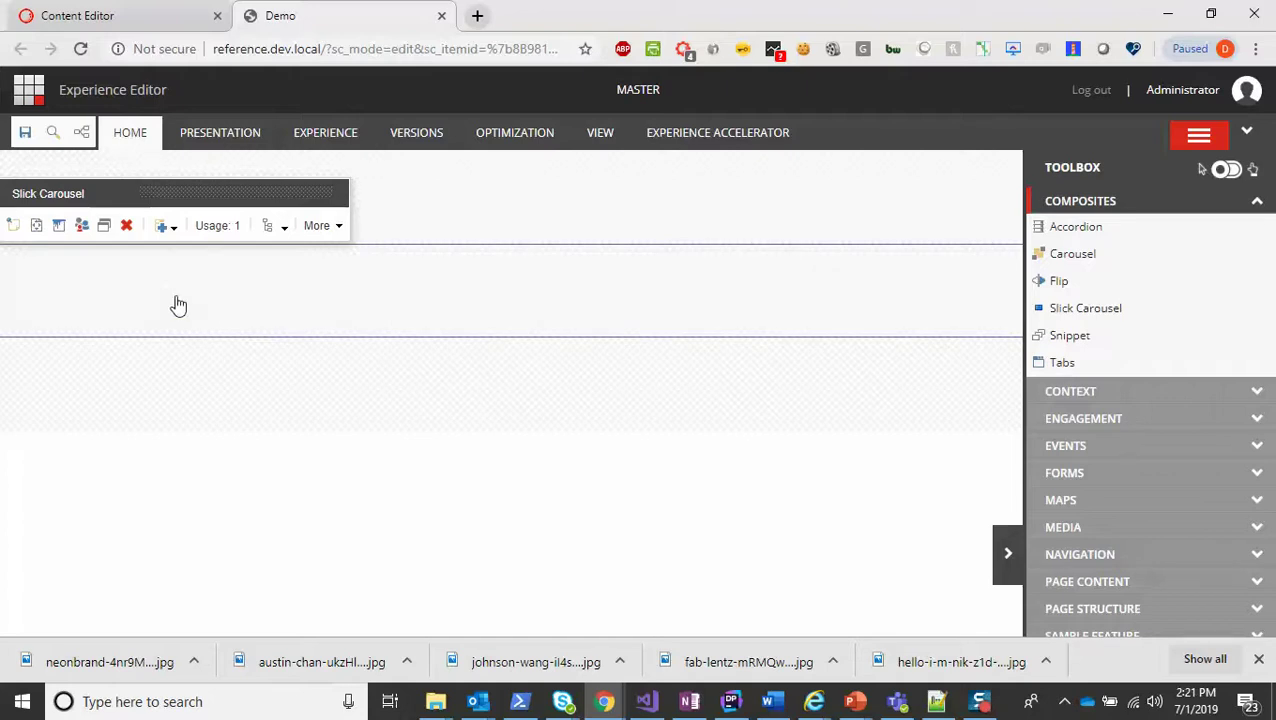
Add a Slick Carousel Item rendering to the SlickCarouselItems placeholder of the carousel.
{"action": "left_click", "coordinate": [120, 310]}
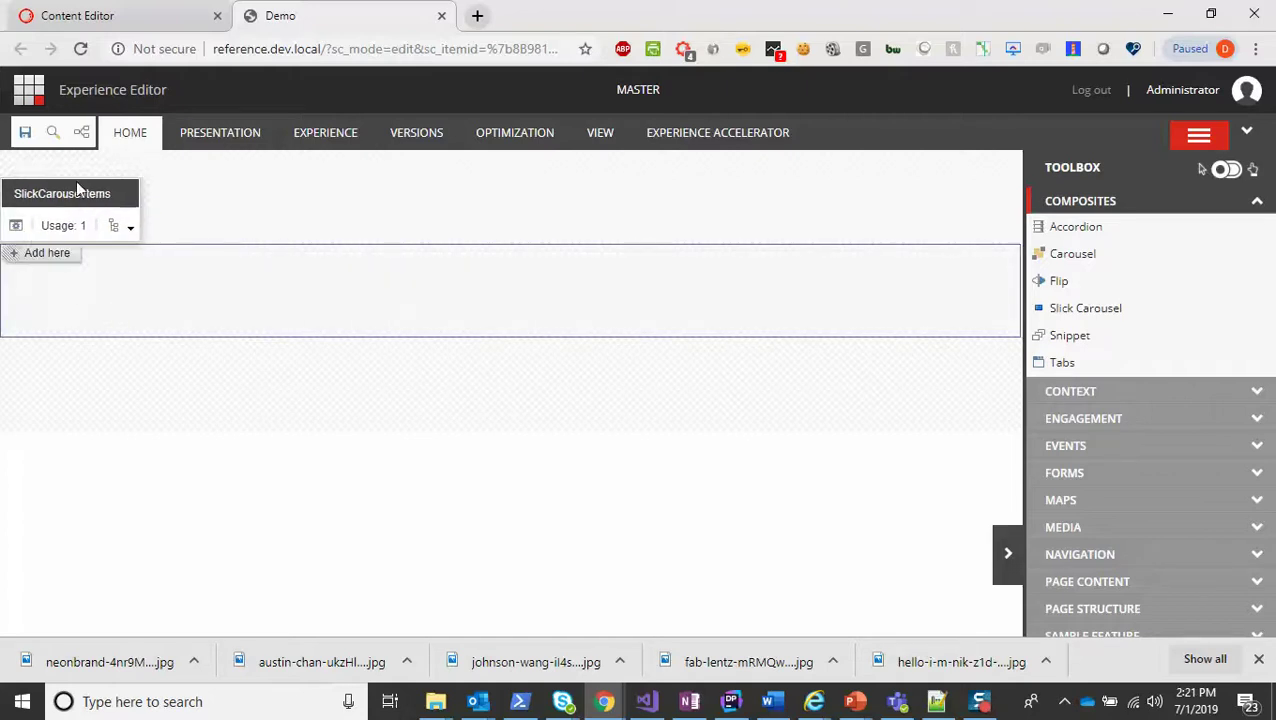
{"action": "left_click", "coordinate": [28, 254]}
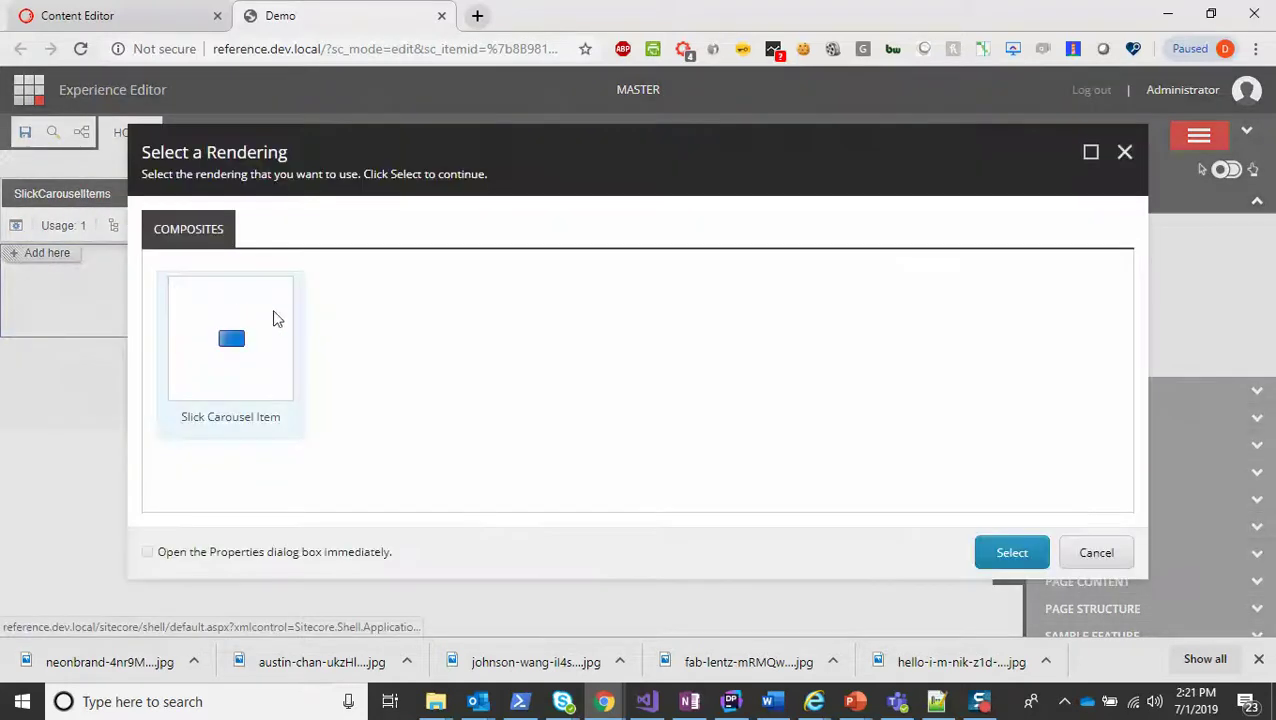
{"action": "left_click", "coordinate": [243, 358]}
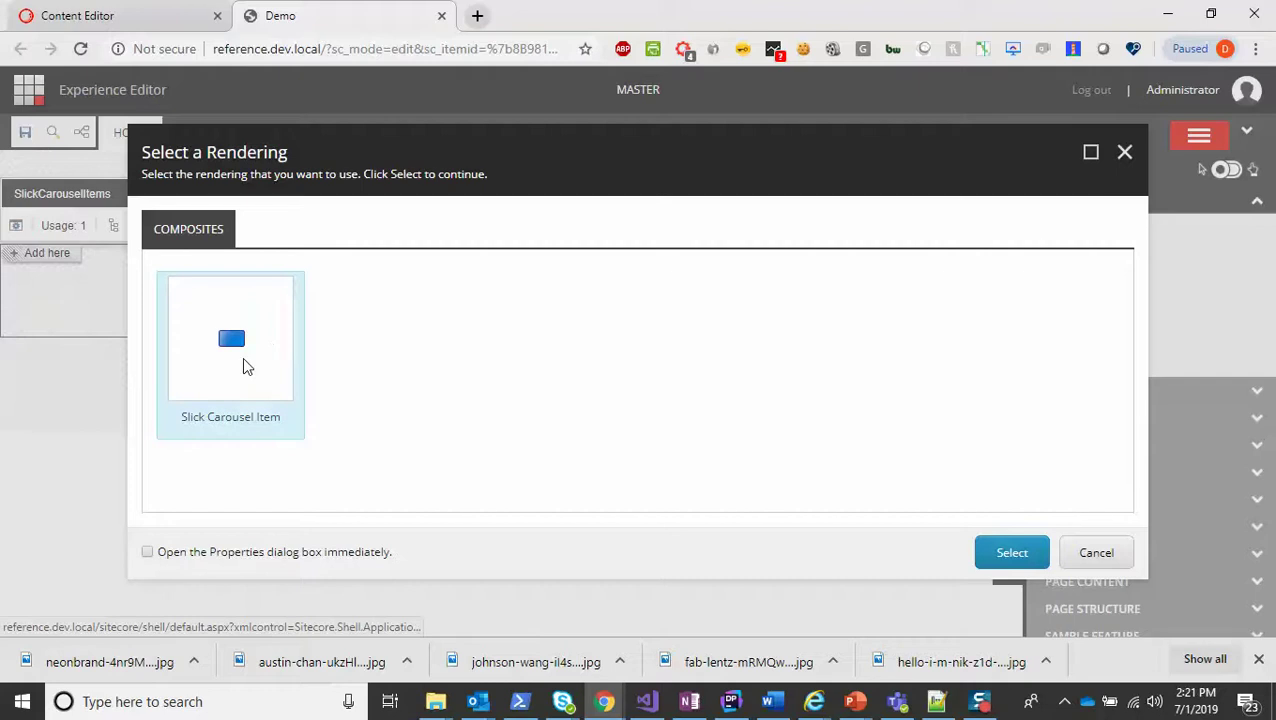
{"action": "left_click", "coordinate": [1012, 553]}
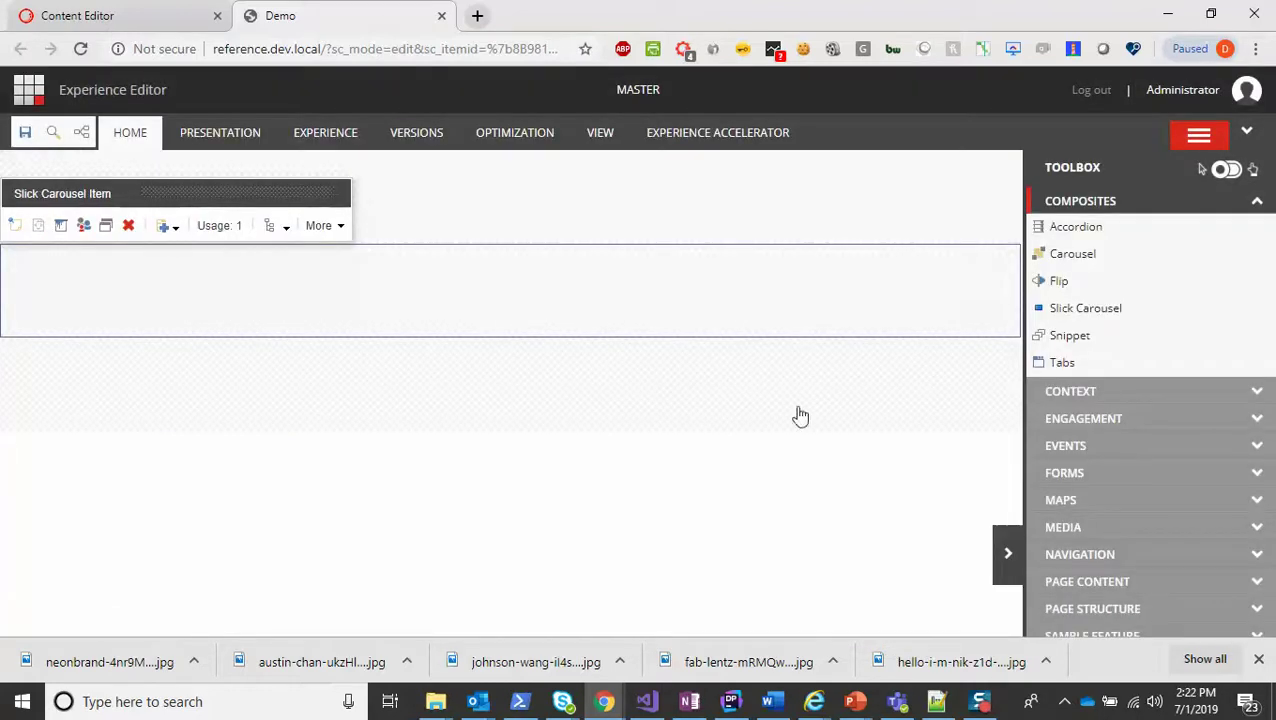
Place a Promo rendering inside the carousel item with a new datasource named Slide 1 under the page's Data item.
{"action": "scroll", "coordinate": [1105, 555], "scroll_direction": "down", "scroll_amount": 1}
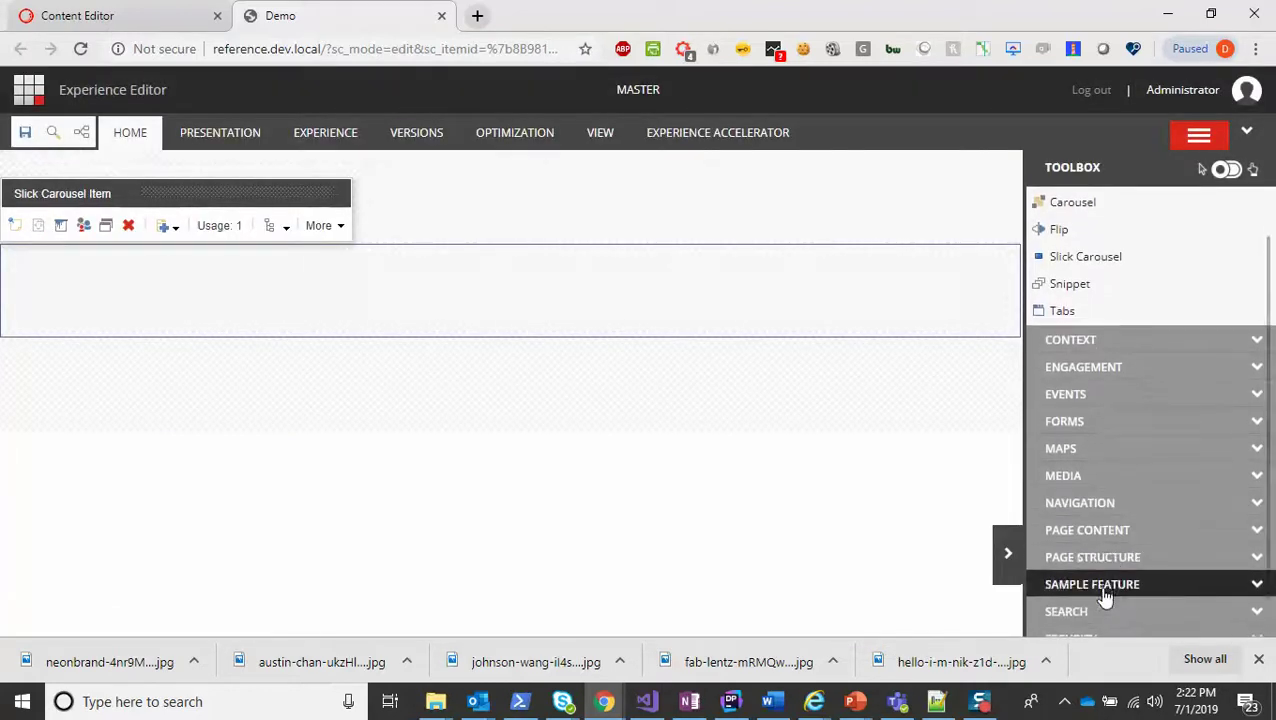
{"action": "left_click", "coordinate": [1060, 534]}
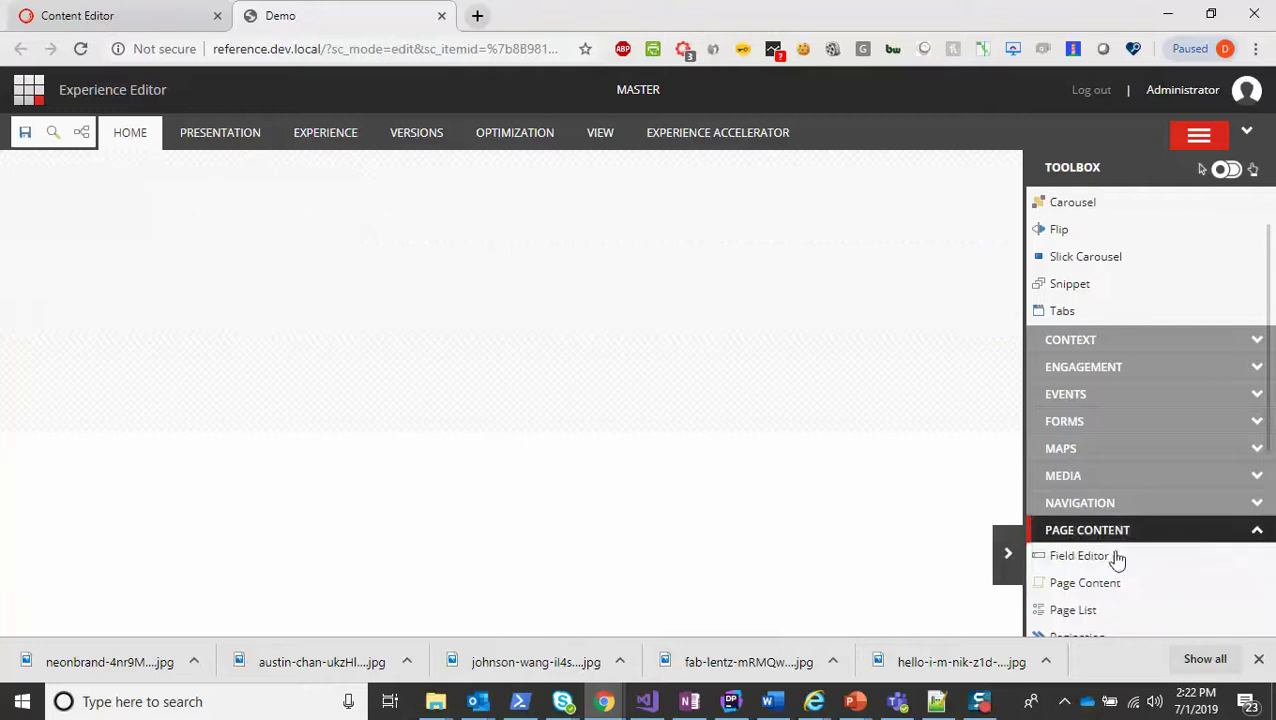
{"action": "scroll", "coordinate": [1117, 562], "scroll_direction": "down", "scroll_amount": 3}
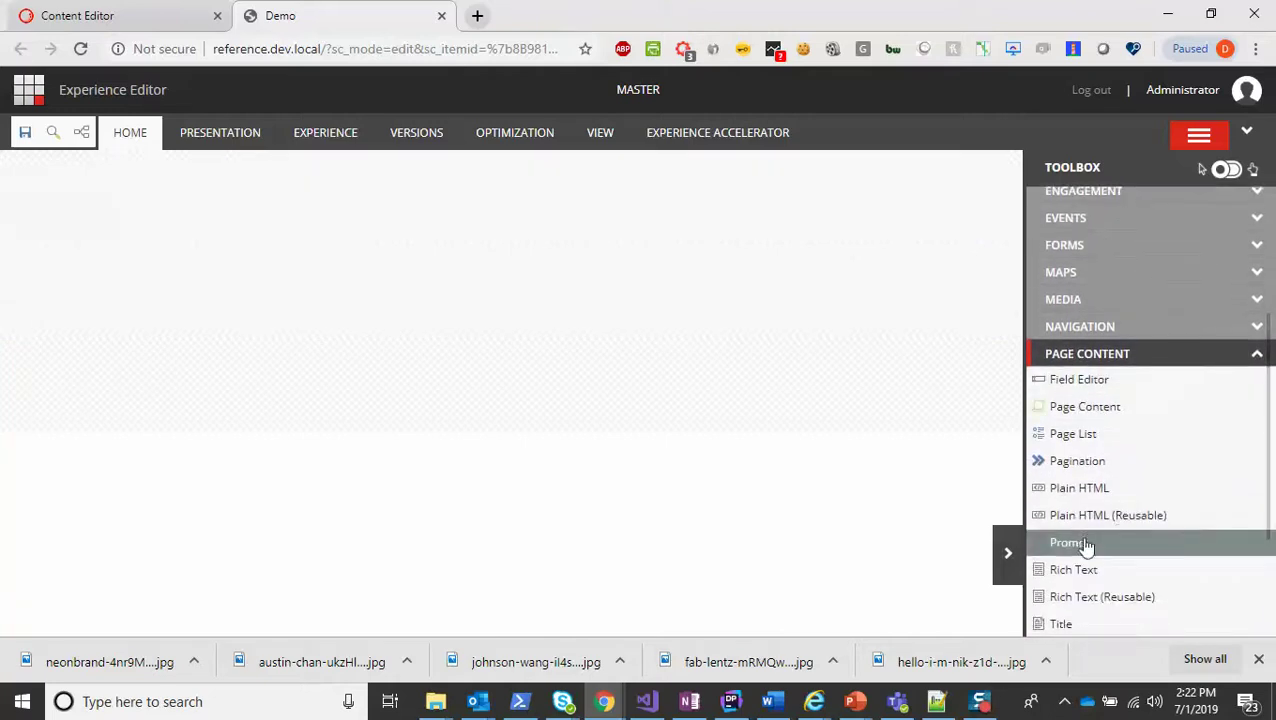
{"action": "left_click_drag", "start_coordinate": [1085, 545], "coordinate": [634, 267]}
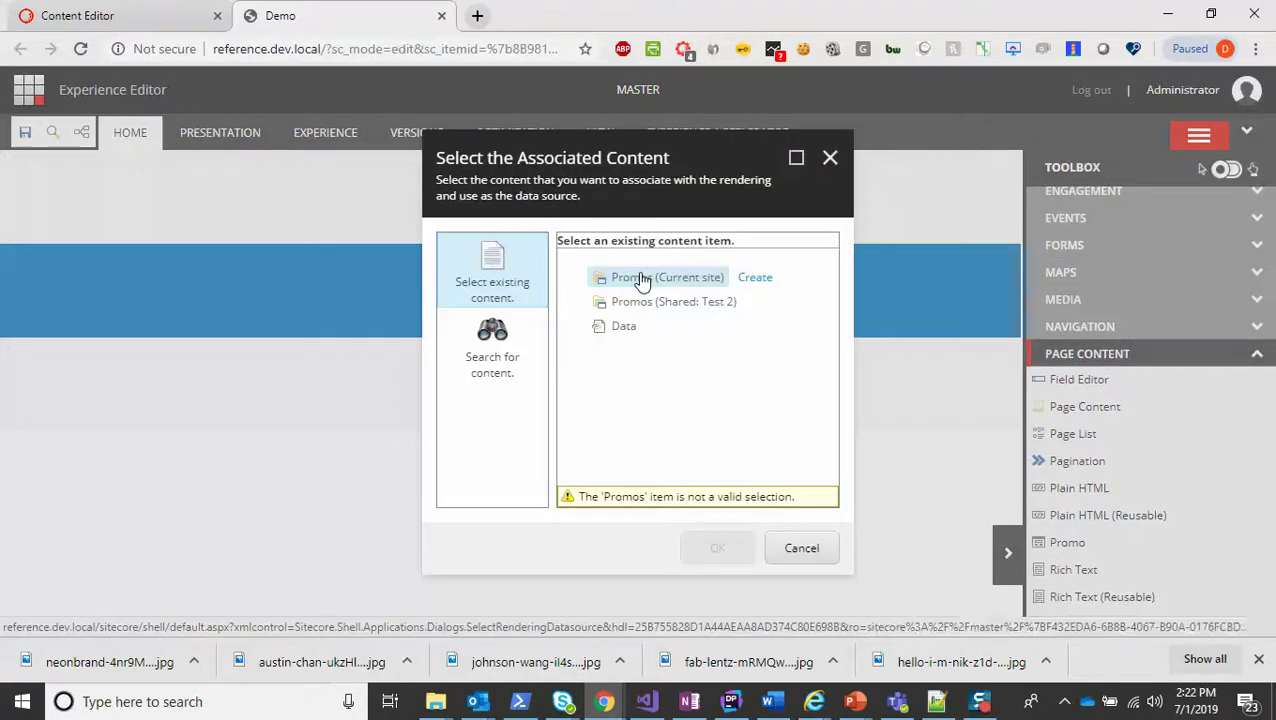
{"action": "left_click", "coordinate": [632, 332]}
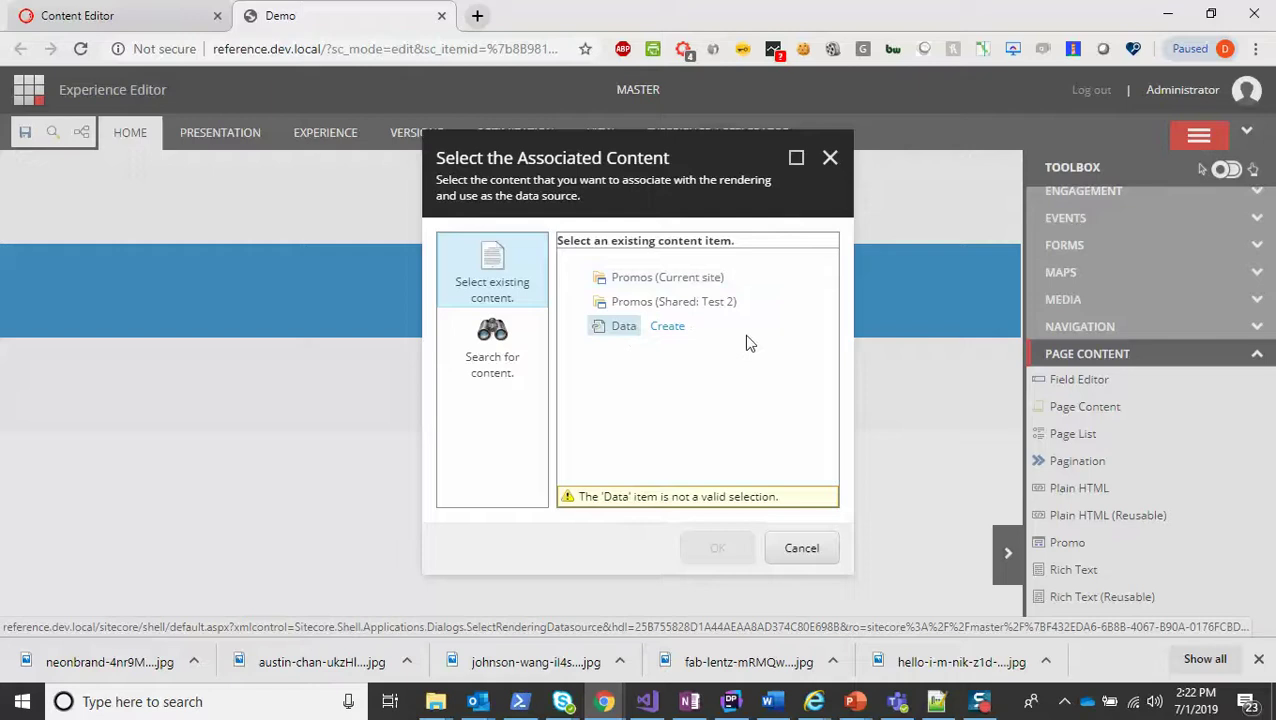
{"action": "left_click", "coordinate": [681, 331]}
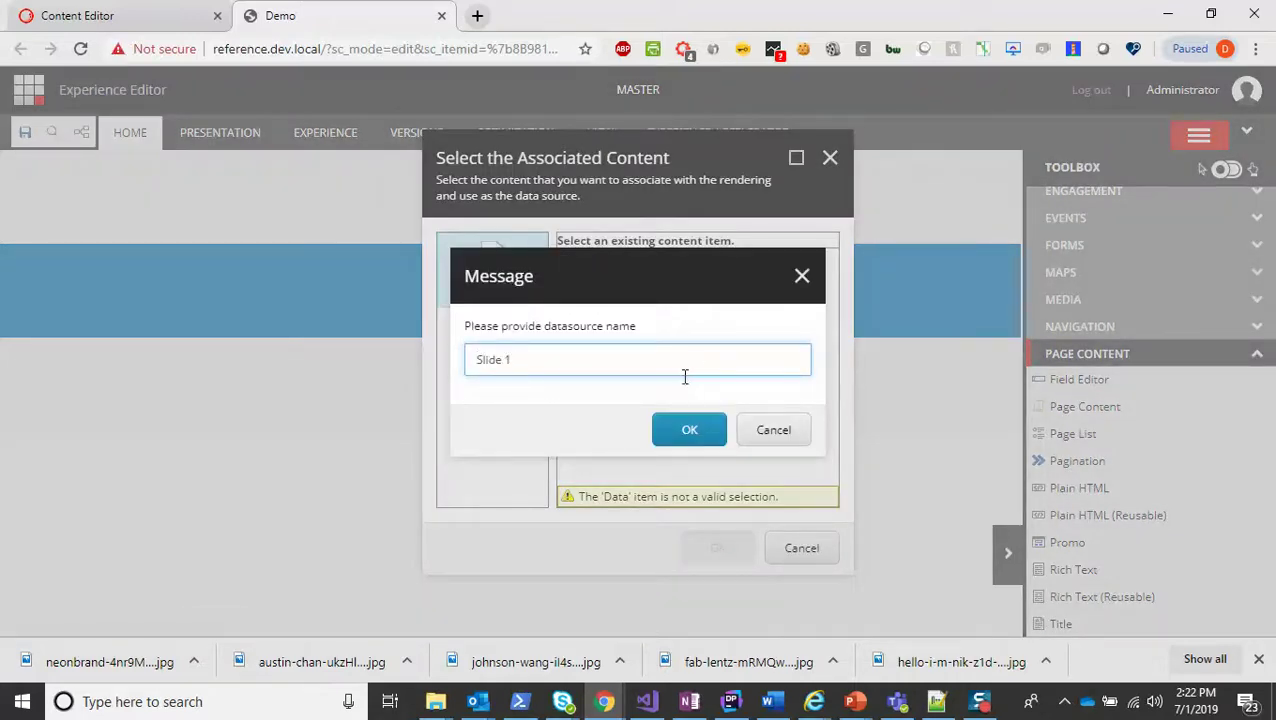
{"action": "left_click", "coordinate": [674, 430]}
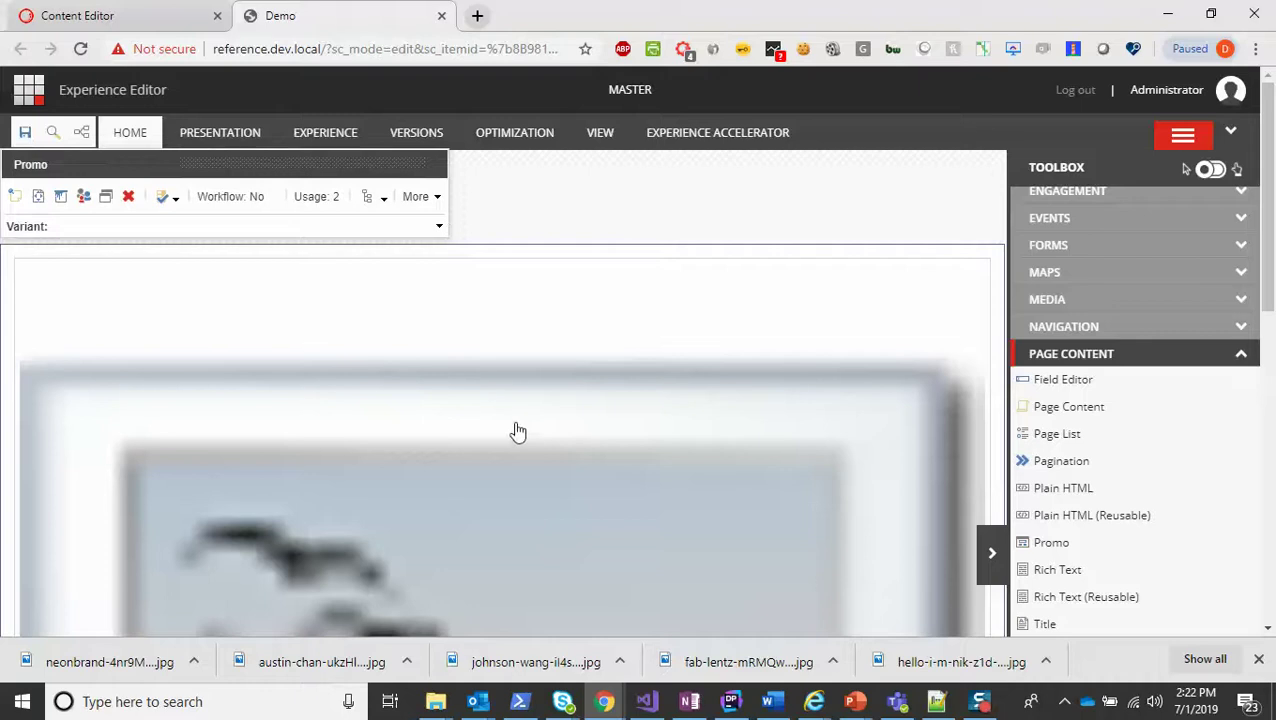
Upload the neon-sign photo from the Unsplash Images folder to the Demo media folder and set it as the Slide 1 promo's image.
{"action": "left_click", "coordinate": [293, 478]}
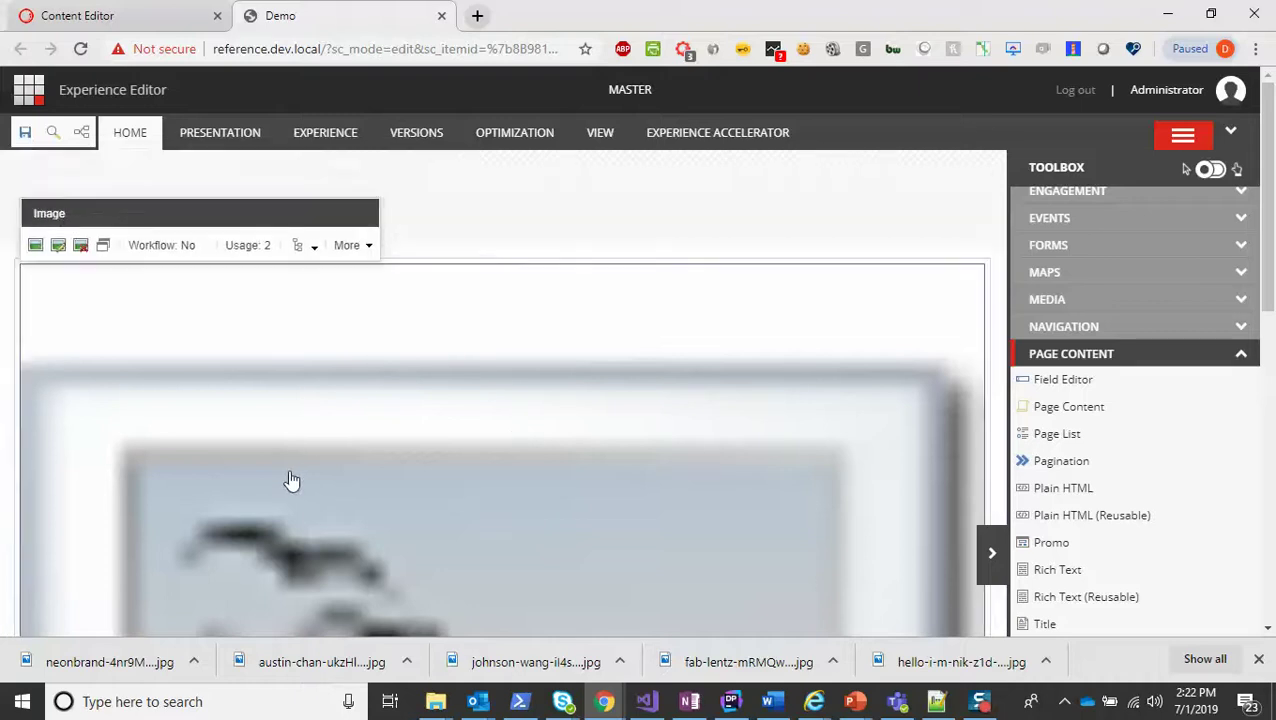
{"action": "left_click", "coordinate": [34, 250]}
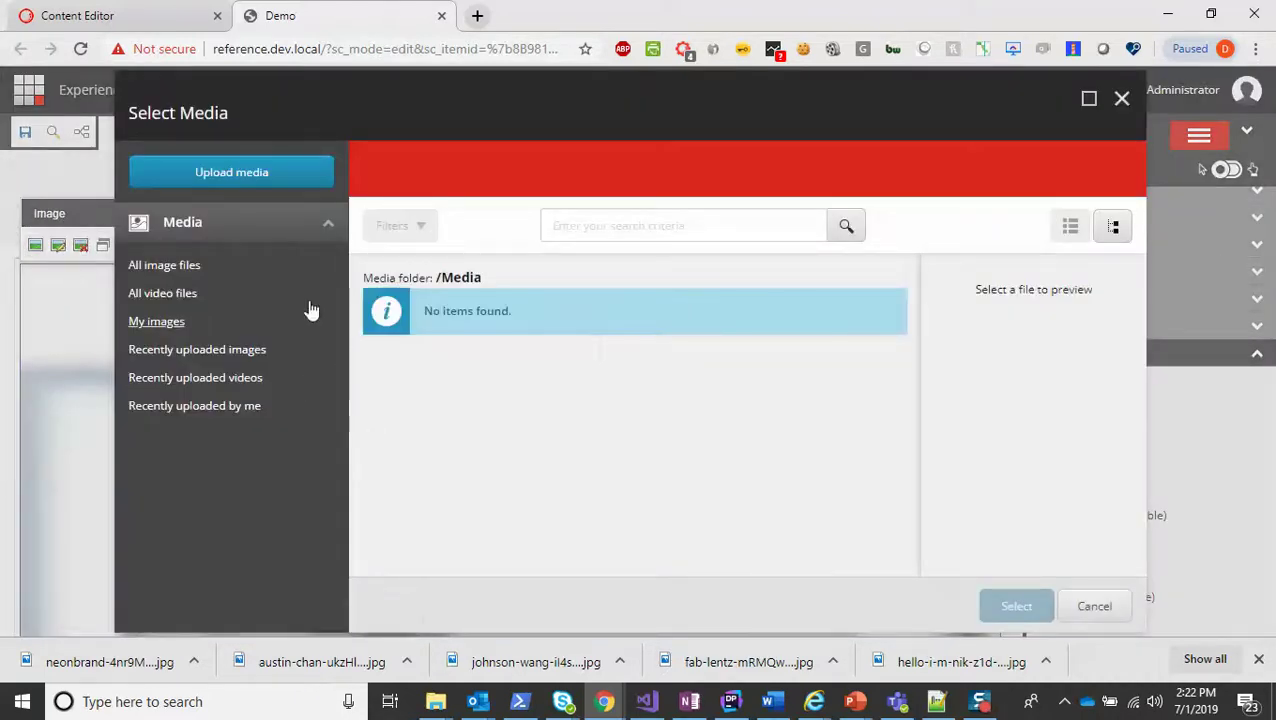
{"action": "left_click", "coordinate": [225, 178]}
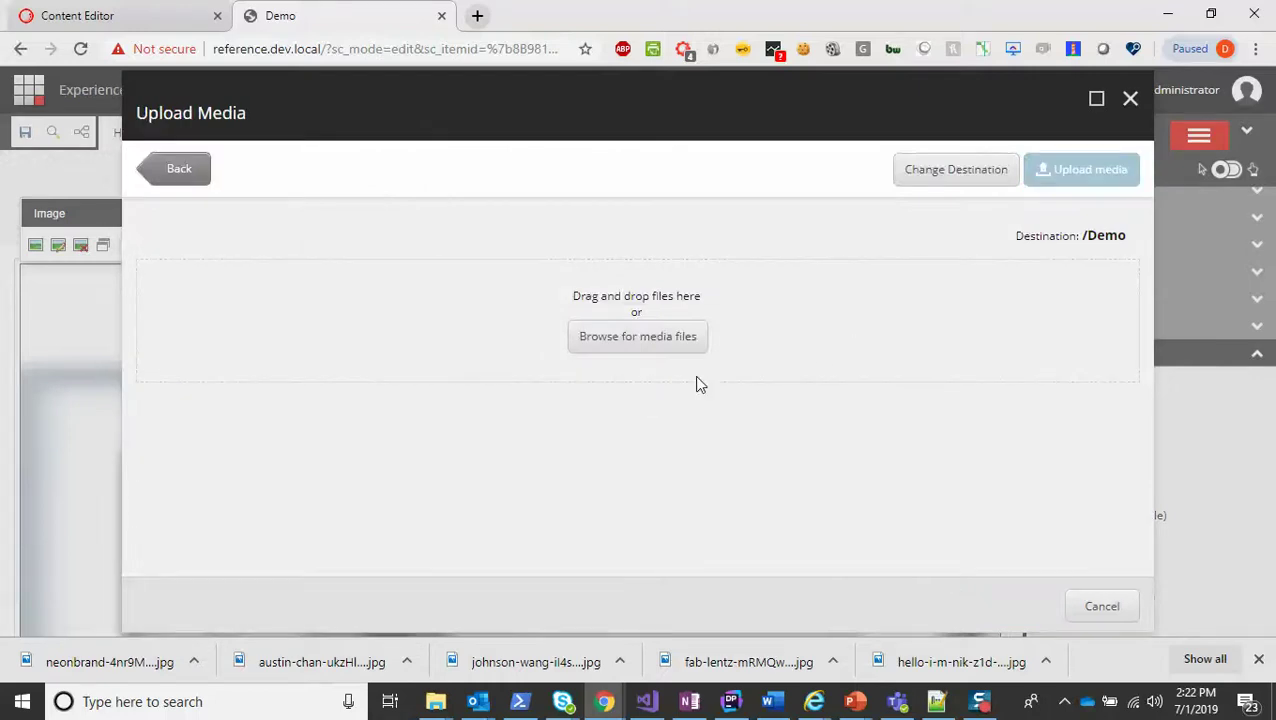
{"action": "left_click", "coordinate": [664, 339]}
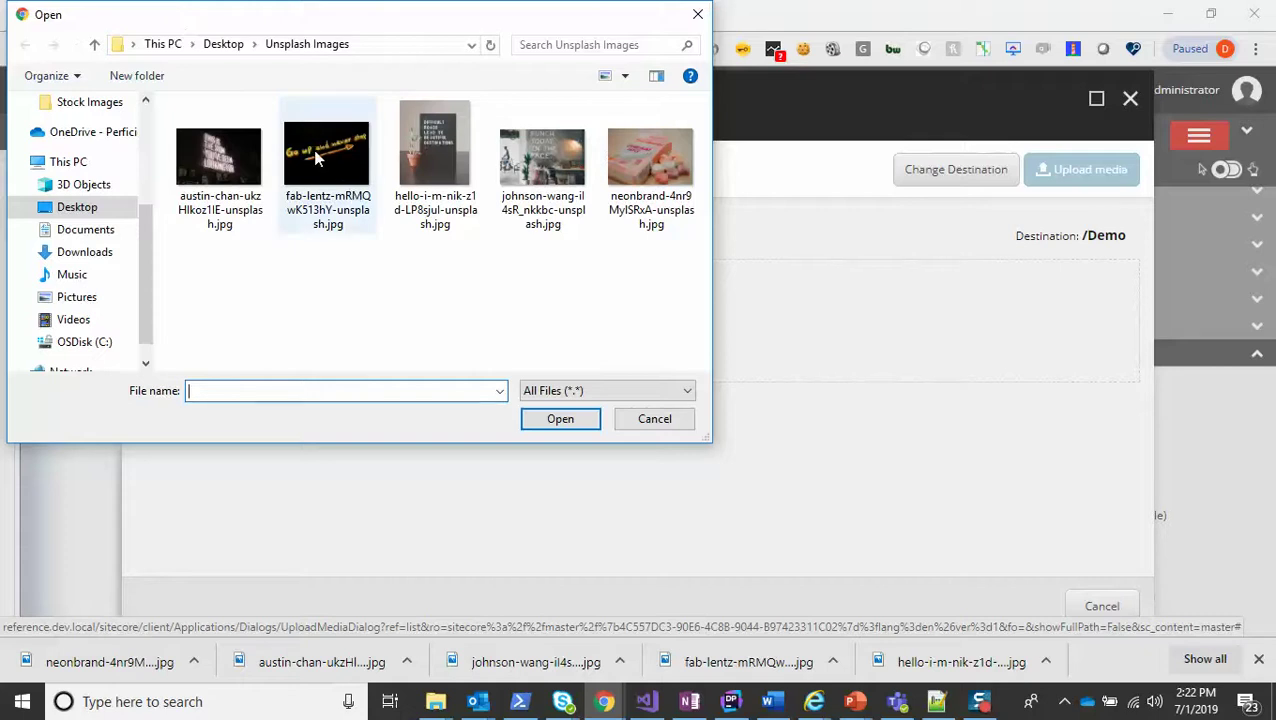
{"action": "left_click", "coordinate": [220, 160]}
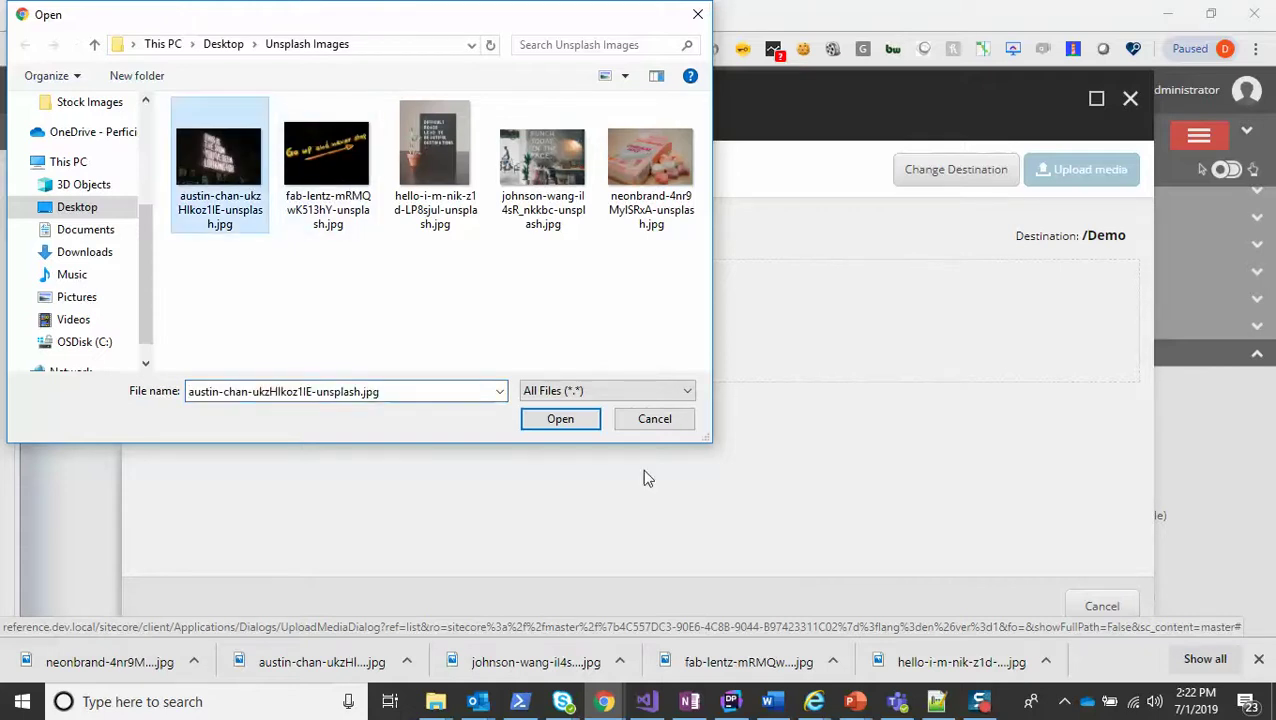
{"action": "left_click", "coordinate": [561, 420]}
{"action": "left_click", "coordinate": [1066, 173]}
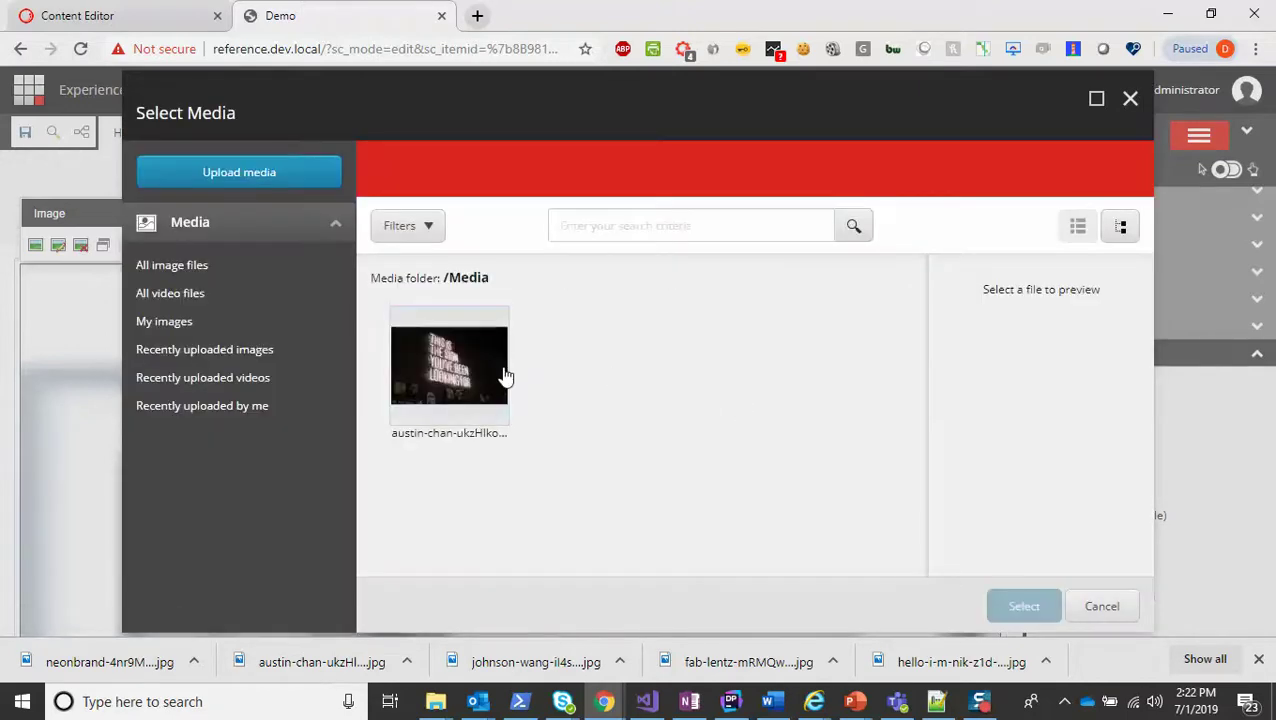
{"action": "left_click", "coordinate": [502, 370]}
{"action": "left_click", "coordinate": [1026, 605]}
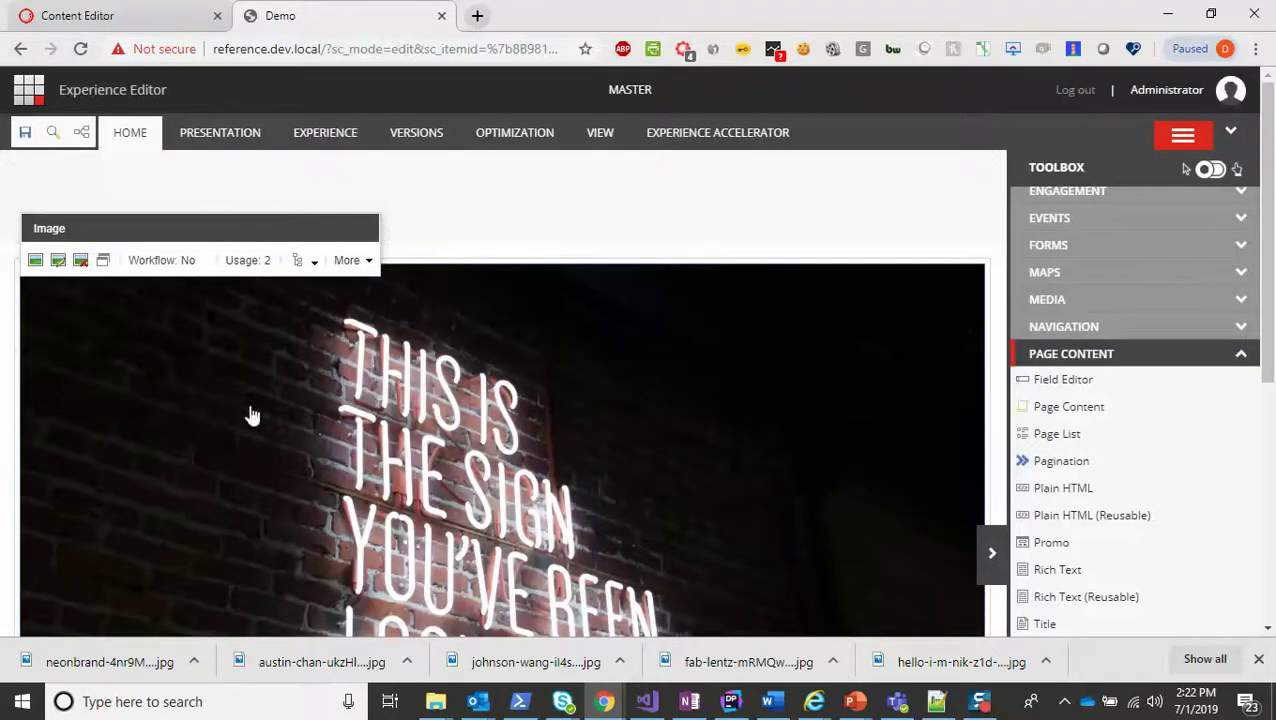
Enter "This is a sign." in the first text field beneath the Slide 1 promo's image.
{"action": "scroll", "coordinate": [328, 447], "scroll_direction": "down", "scroll_amount": 5}
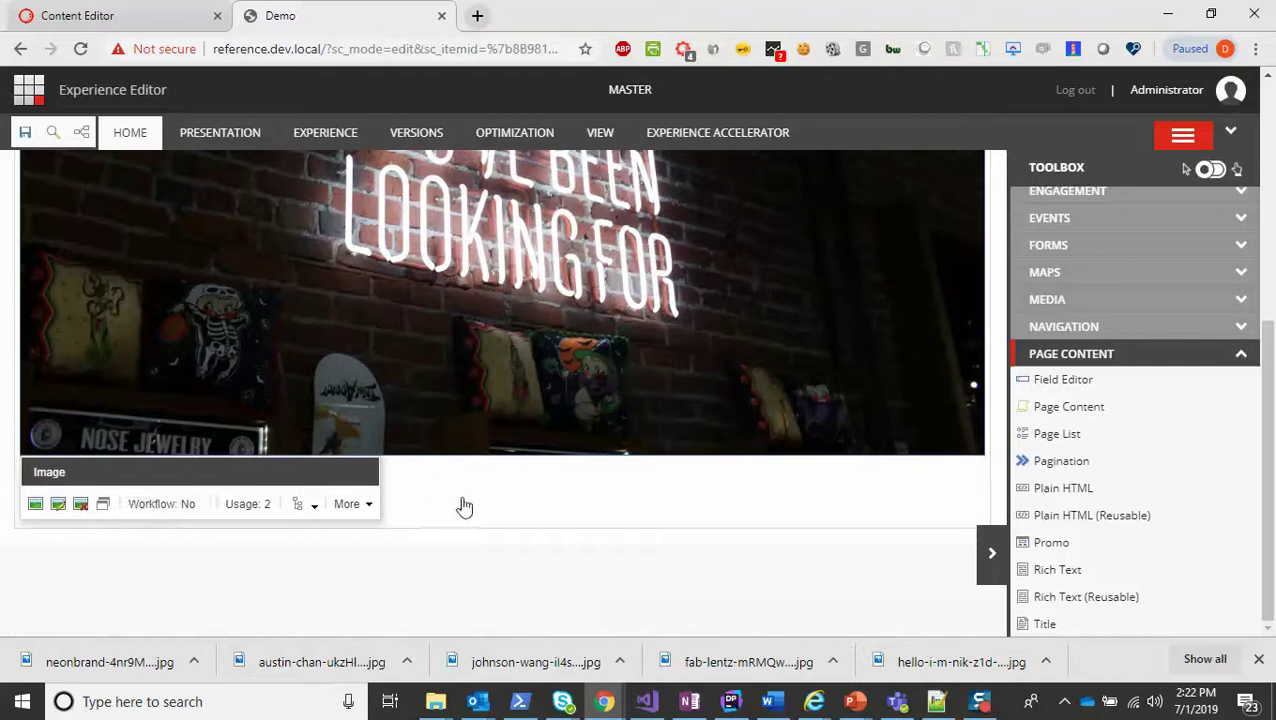
{"action": "left_click", "coordinate": [461, 507]}
{"action": "left_click", "coordinate": [111, 479]}
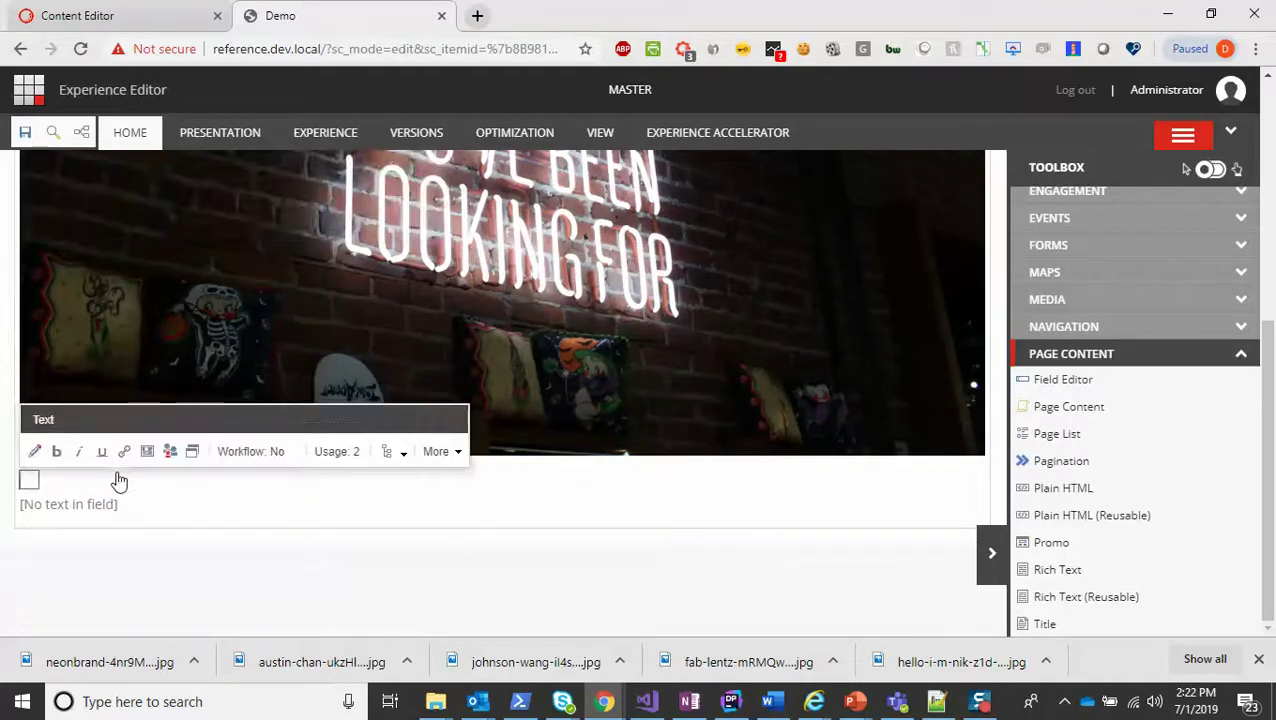
{"action": "type", "text": "This is a sign."}
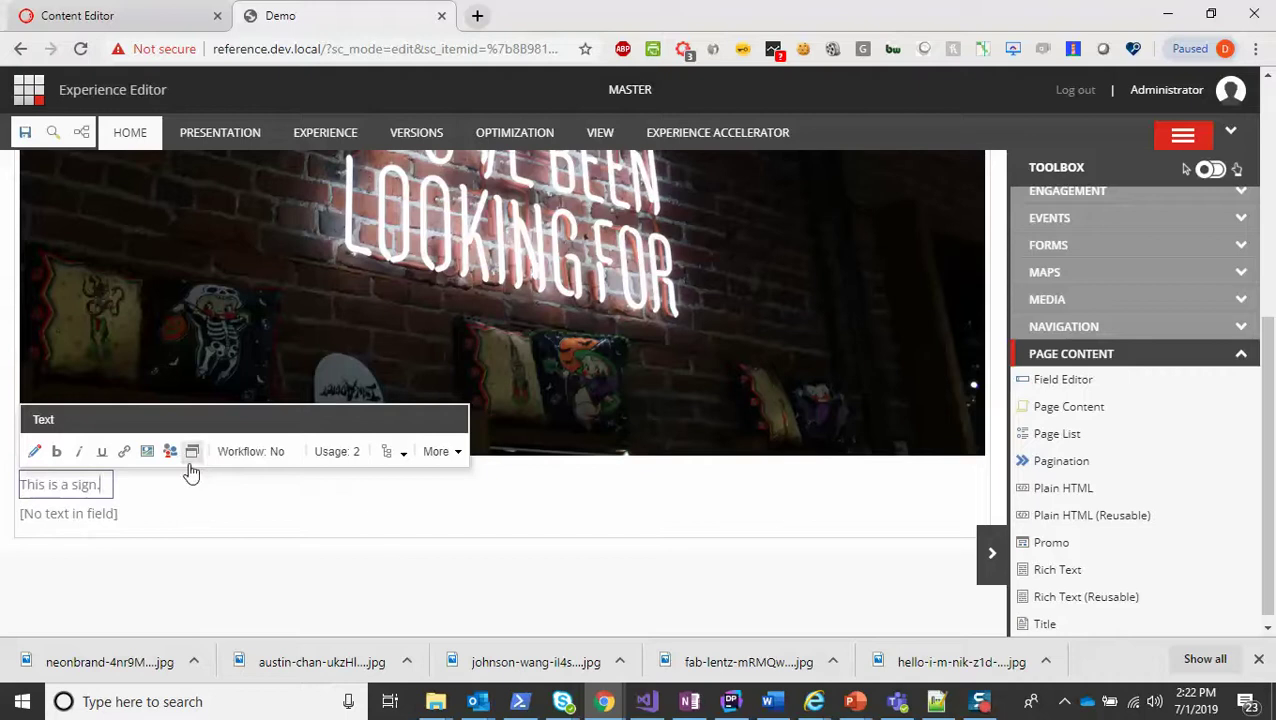
Add a second Slick Carousel Item rendering below the first one in the carousel's SlickCarouselItems placeholder.
{"action": "left_click", "coordinate": [260, 533]}
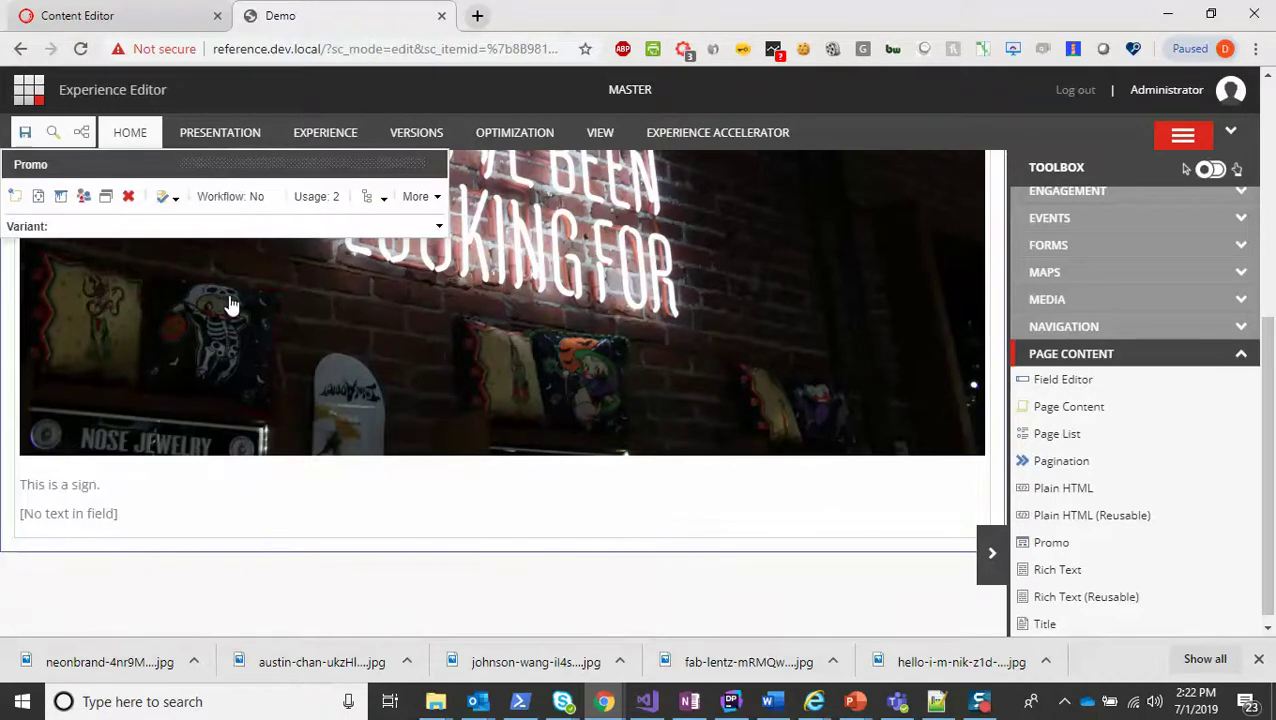
{"action": "left_click", "coordinate": [381, 200]}
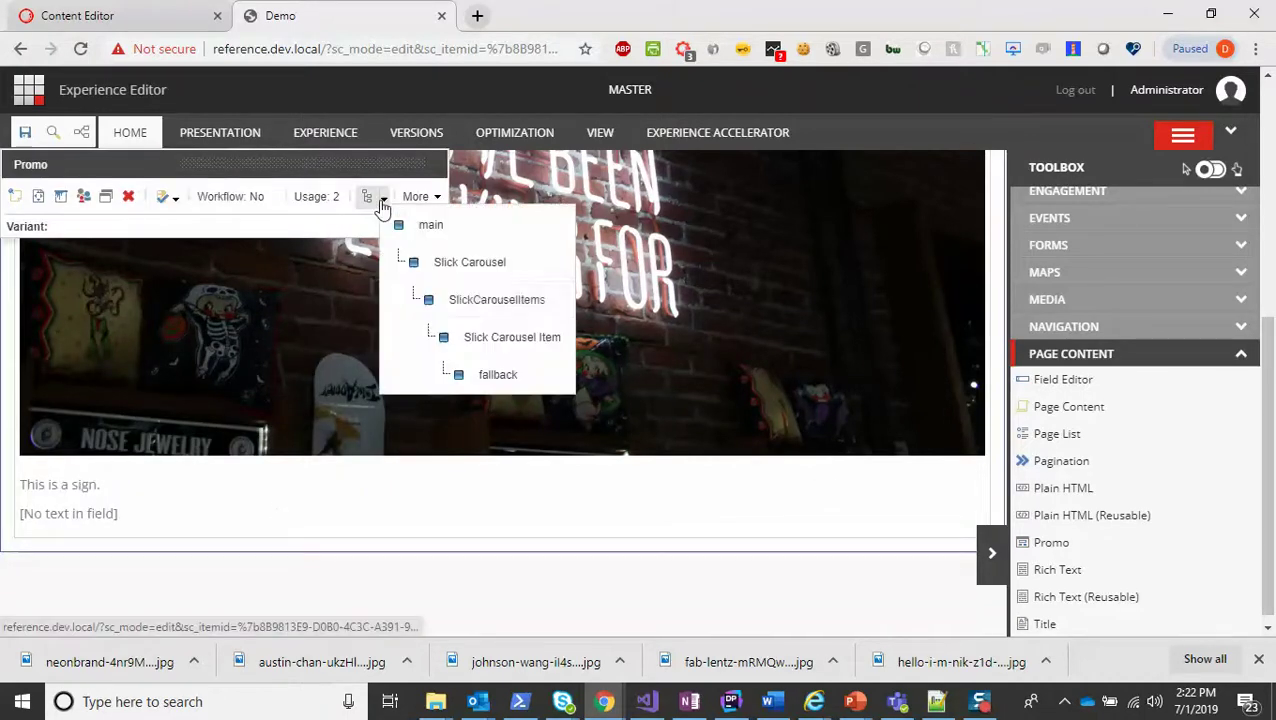
{"action": "left_click", "coordinate": [528, 315]}
{"action": "left_click", "coordinate": [118, 548]}
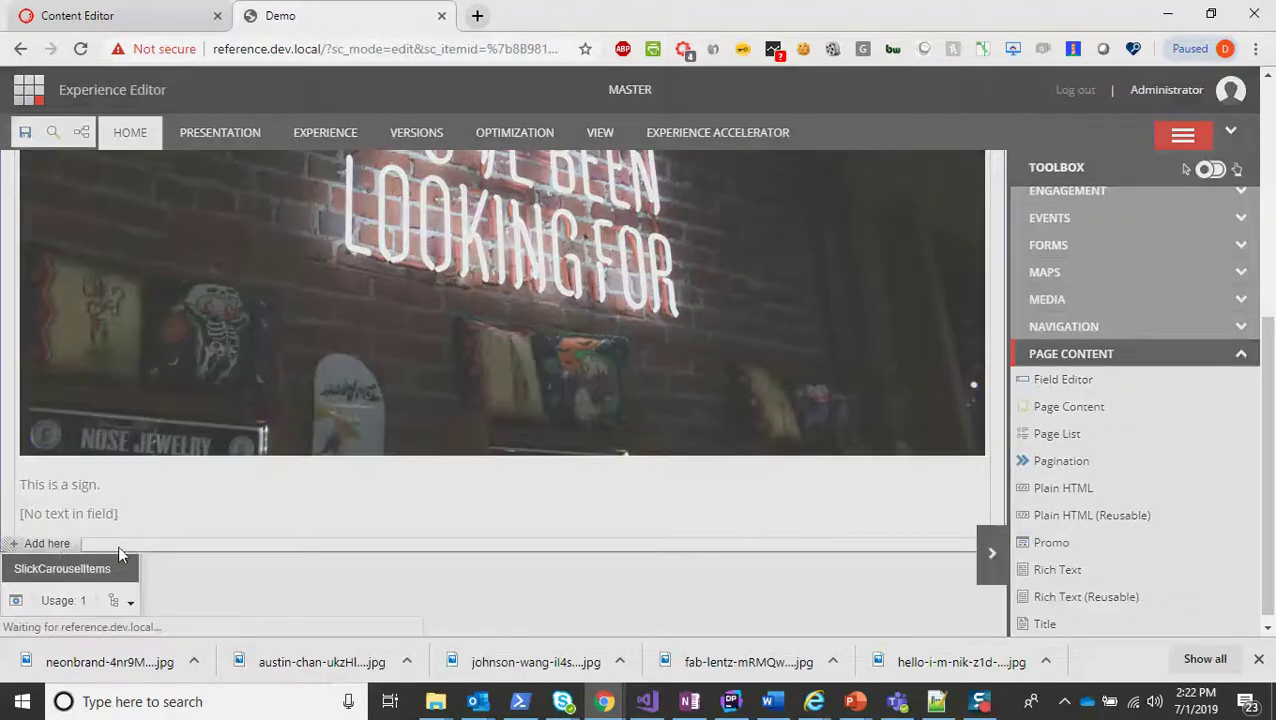
{"action": "left_click", "coordinate": [272, 392]}
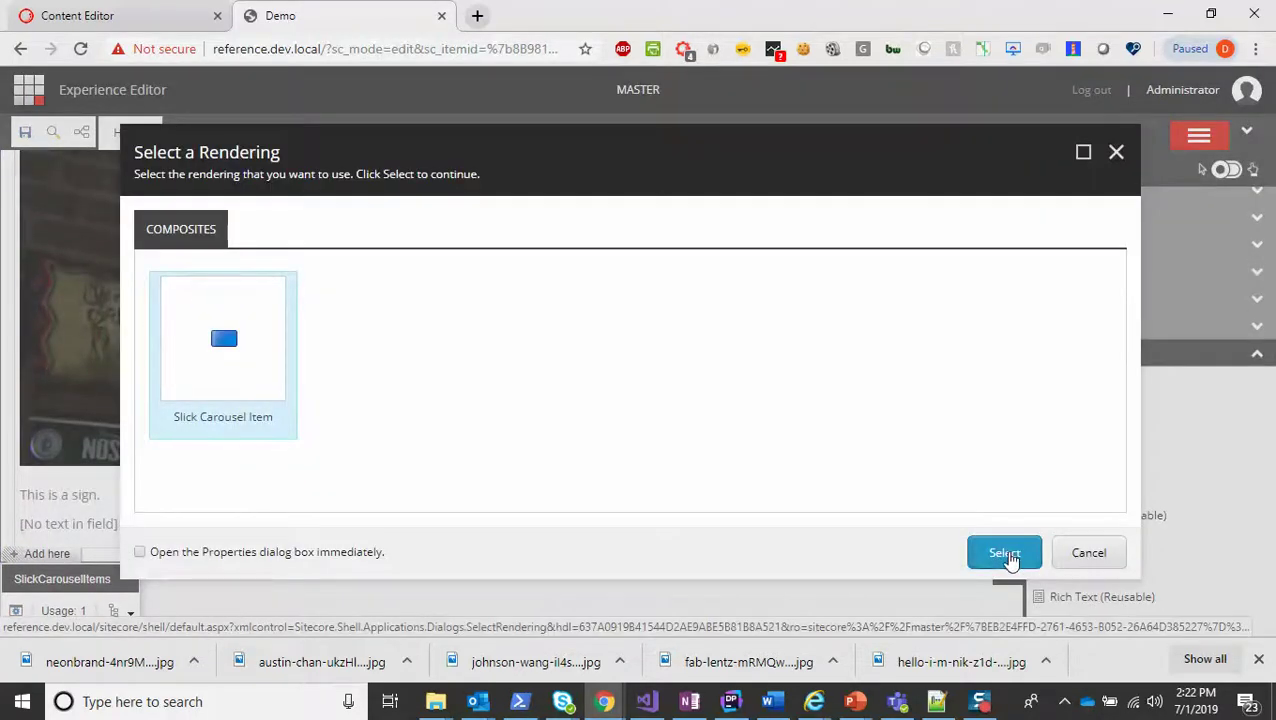
{"action": "left_click", "coordinate": [1008, 561]}
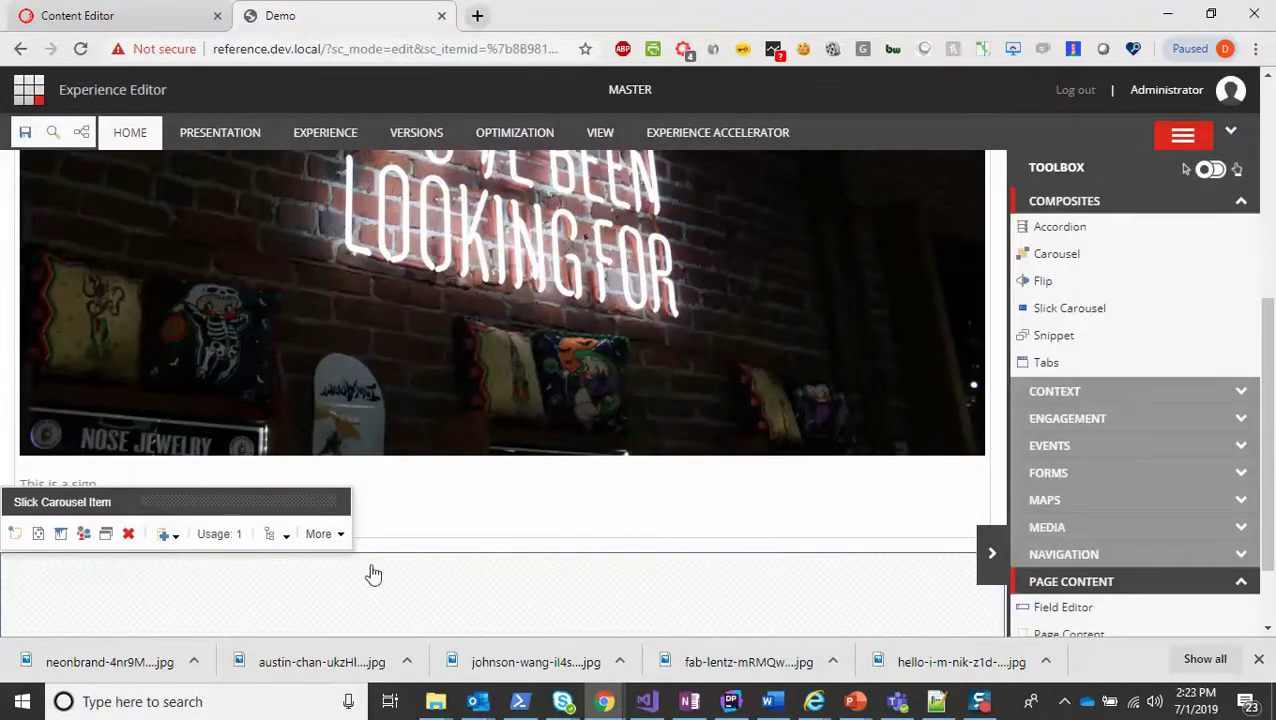
Place a Promo rendering in the second carousel item with a new datasource named Slide 2 under the page's Data item.
{"action": "scroll", "coordinate": [350, 590], "scroll_direction": "down", "scroll_amount": 1}
{"action": "left_click", "coordinate": [222, 521]}
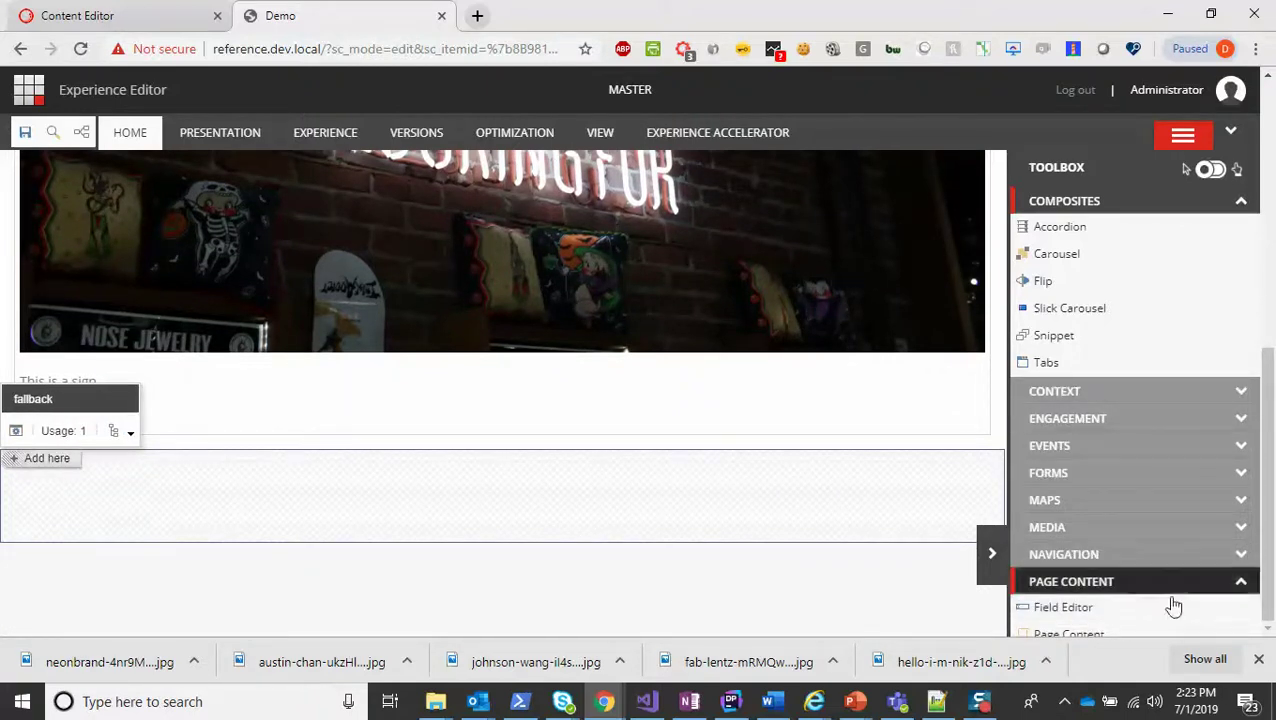
{"action": "scroll", "coordinate": [1268, 558], "scroll_direction": "up", "scroll_amount": 2}
{"action": "scroll", "coordinate": [1264, 540], "scroll_direction": "down", "scroll_amount": 2}
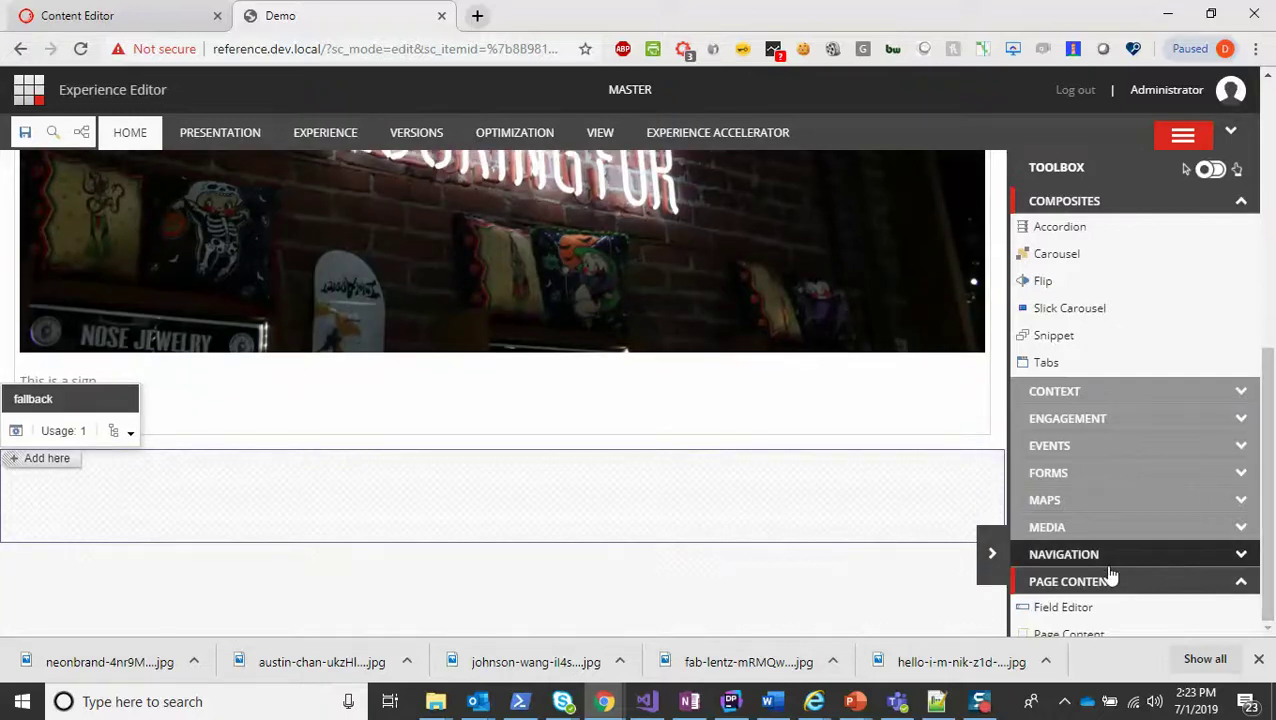
{"action": "left_click", "coordinate": [1078, 205]}
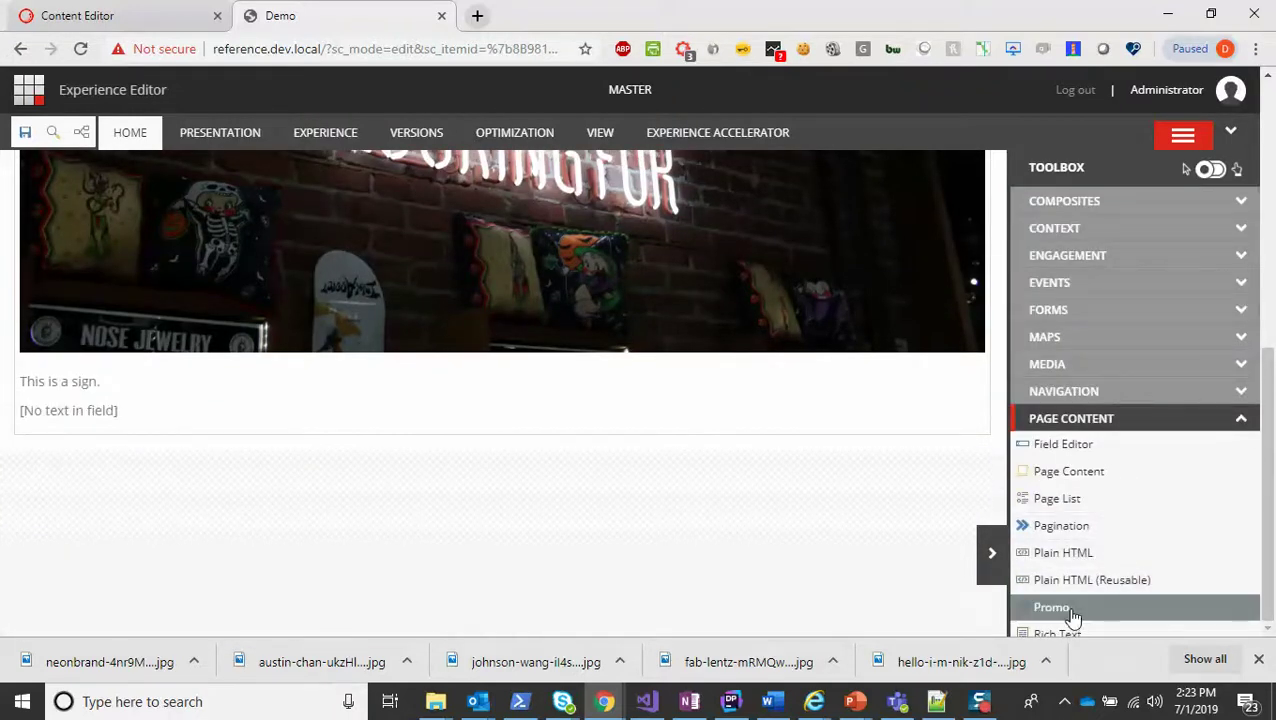
{"action": "left_click_drag", "start_coordinate": [1072, 617], "coordinate": [584, 466]}
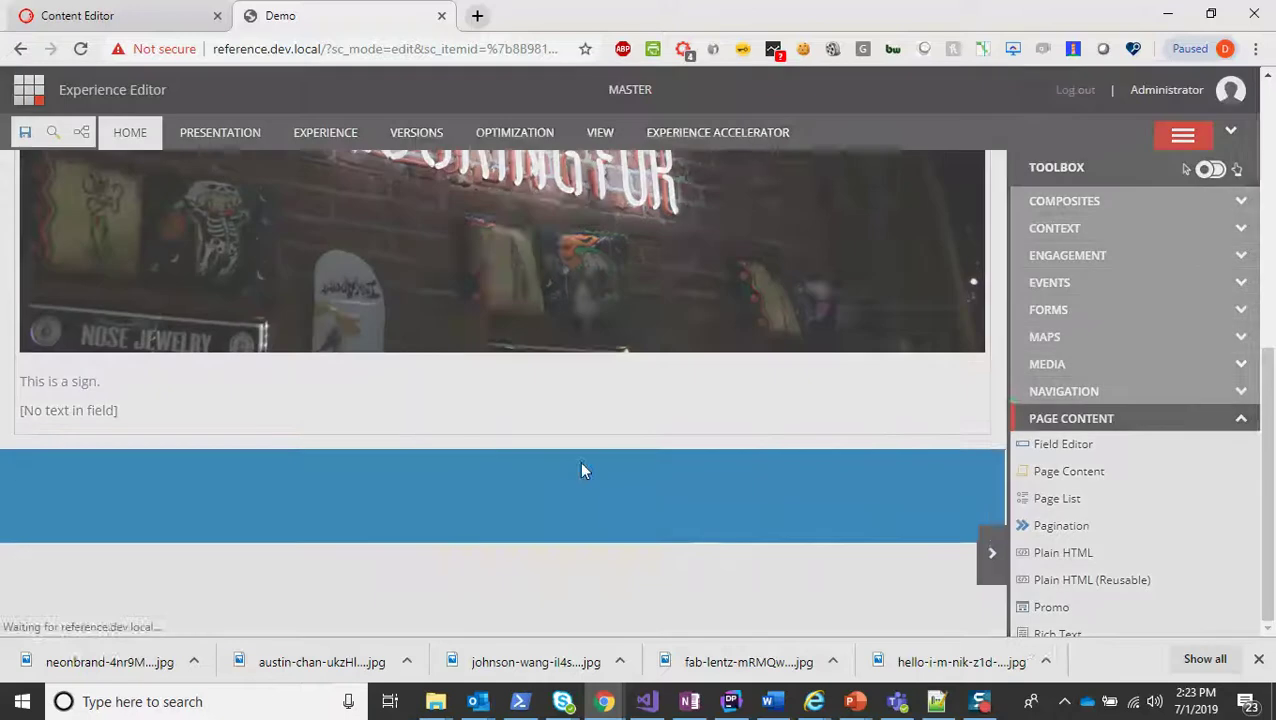
{"action": "left_click", "coordinate": [666, 328]}
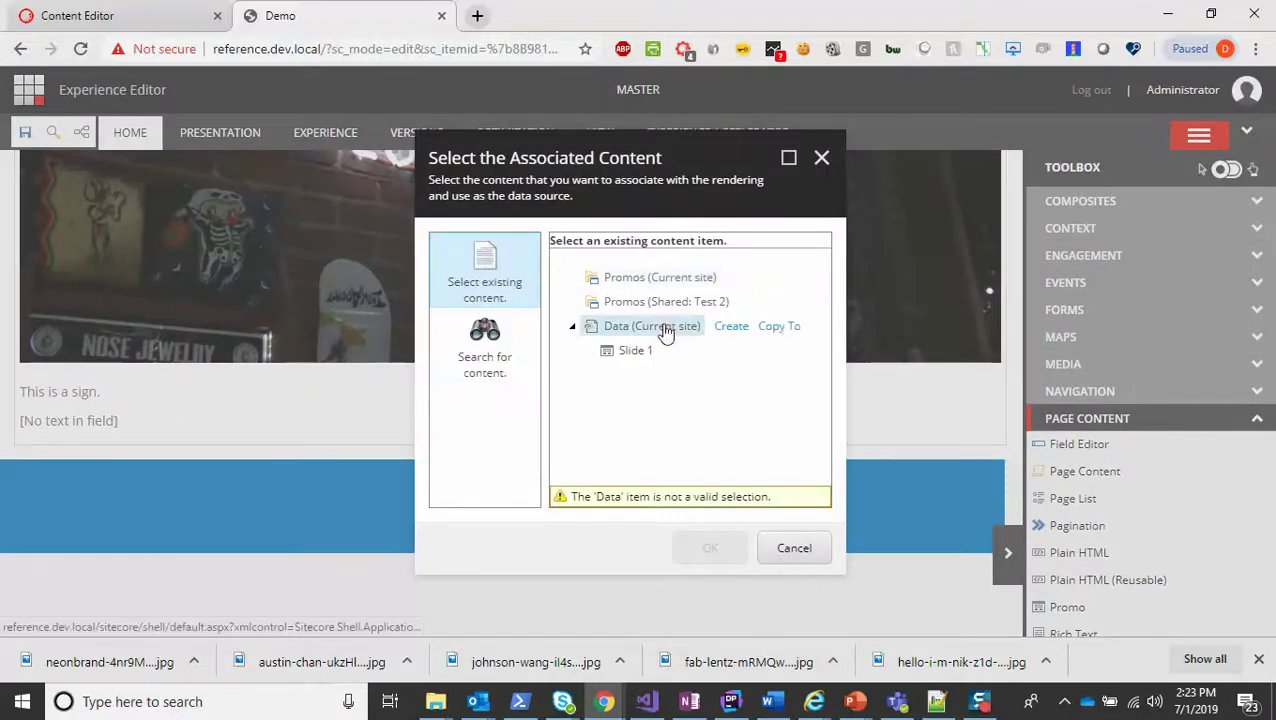
{"action": "left_click", "coordinate": [733, 328]}
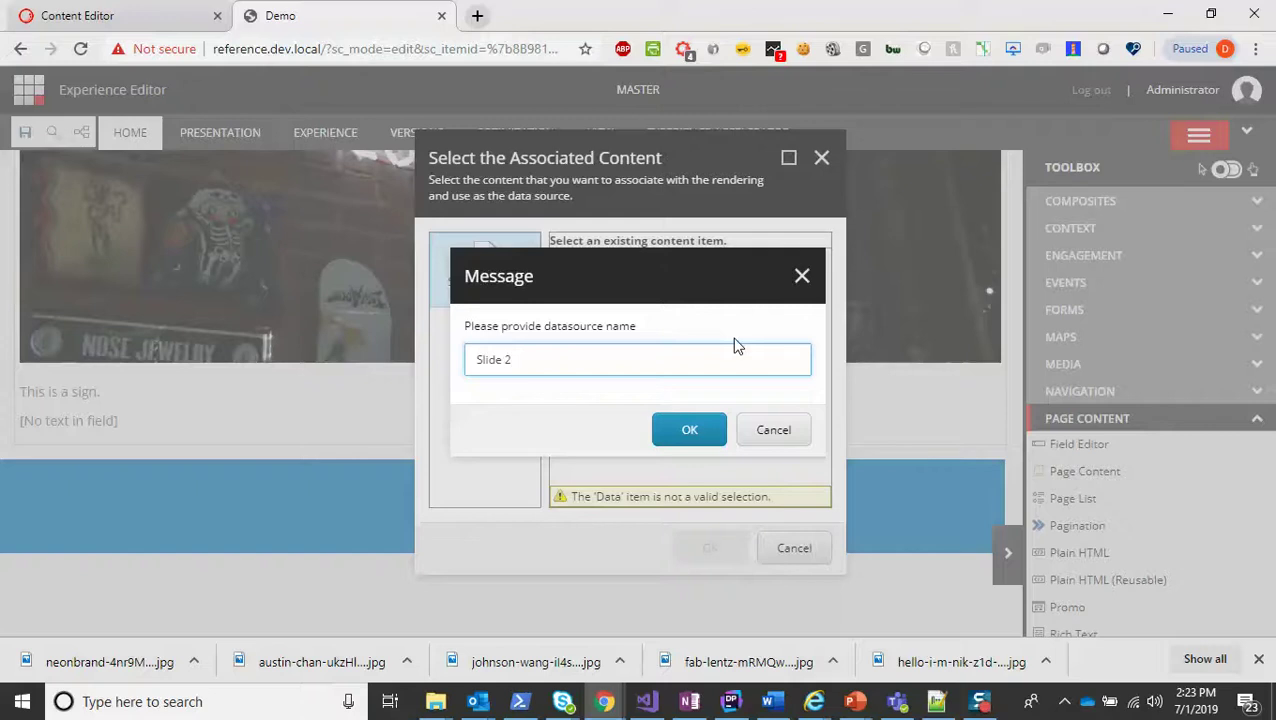
{"action": "type", "text": "Slide 2"}
{"action": "left_click", "coordinate": [690, 430]}
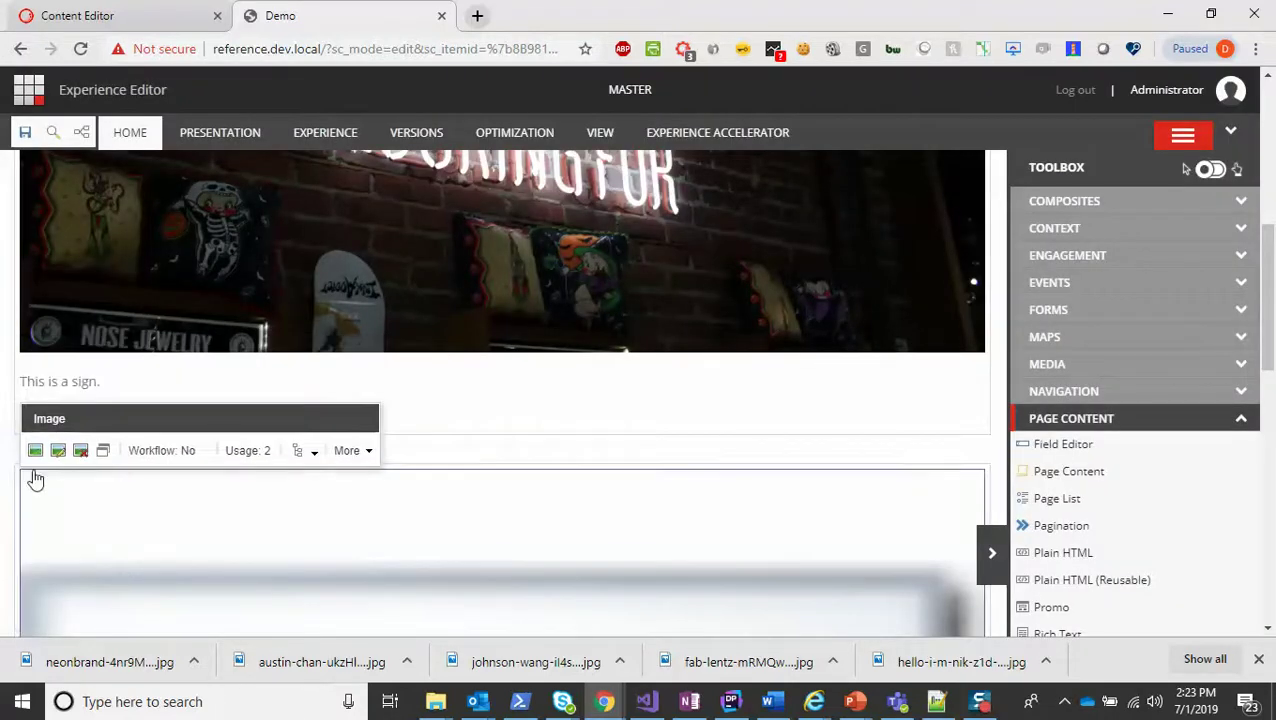
Upload the "Go up and never stop" photo to the Demo media folder and set it as the Slide 2 promo's image.
{"action": "left_click", "coordinate": [35, 451]}
{"action": "left_click", "coordinate": [279, 174]}
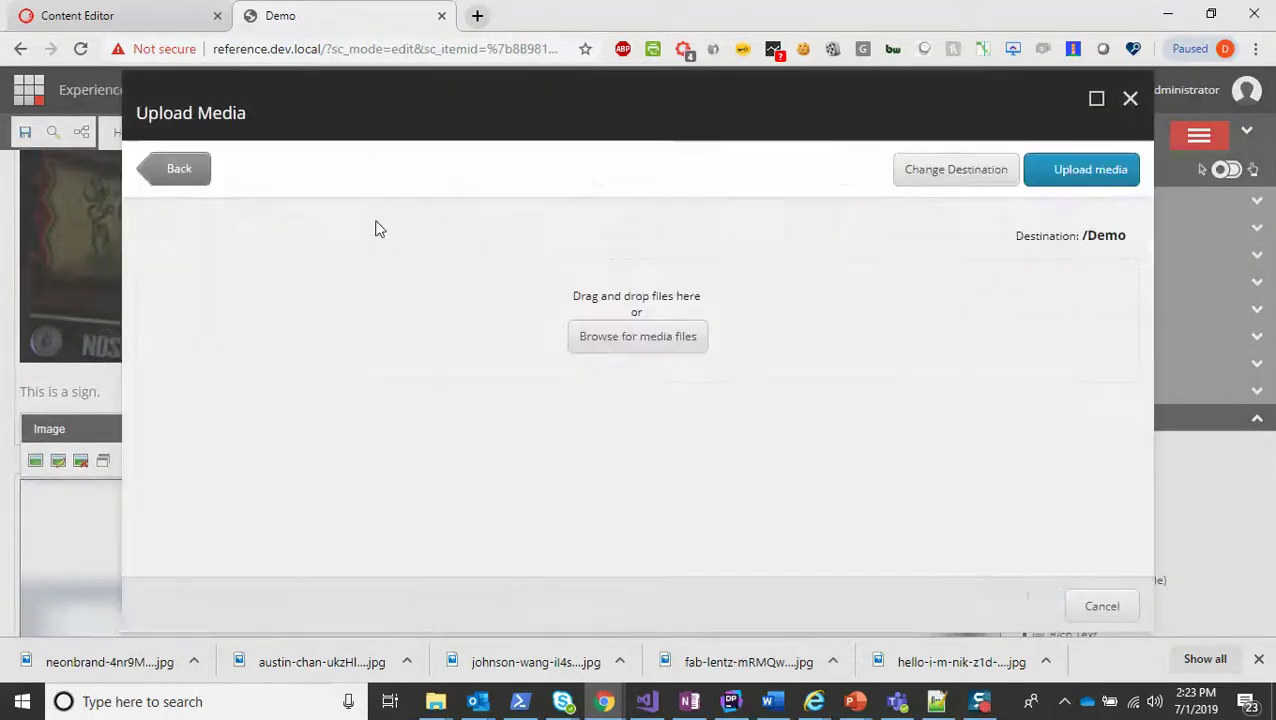
{"action": "left_click", "coordinate": [648, 337]}
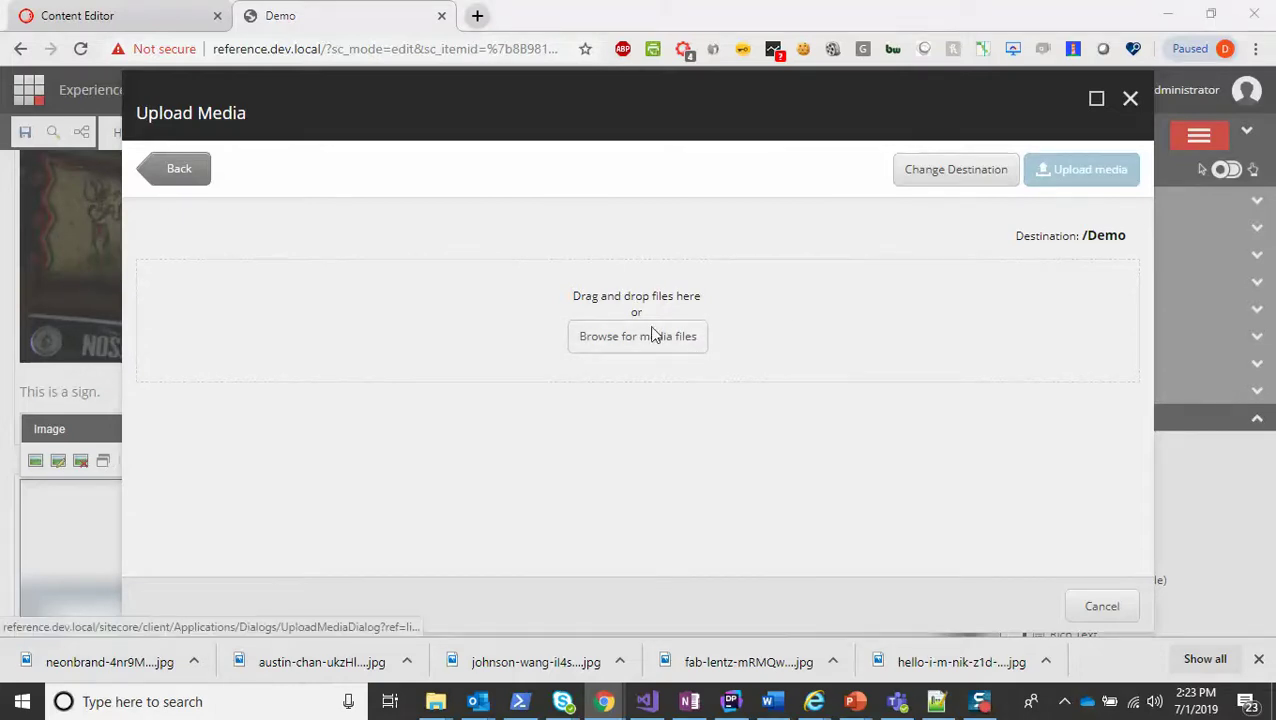
{"action": "double_click", "coordinate": [330, 177]}
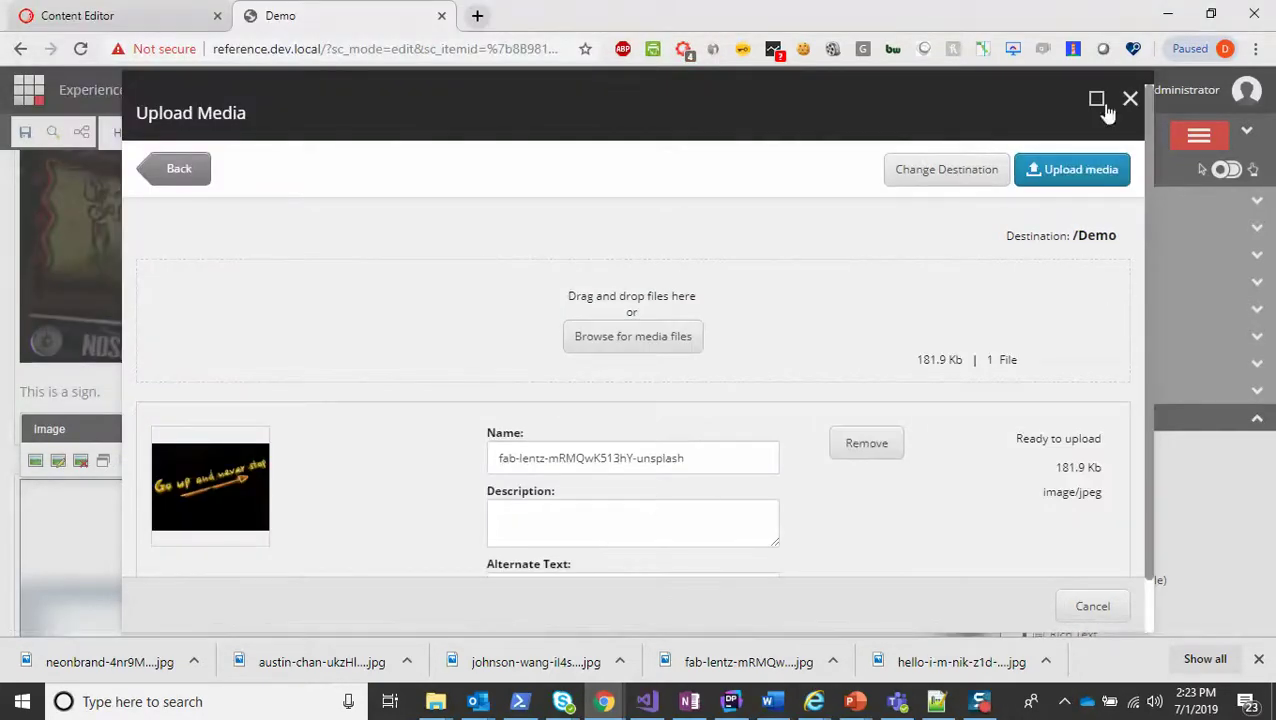
{"action": "left_click", "coordinate": [1072, 170]}
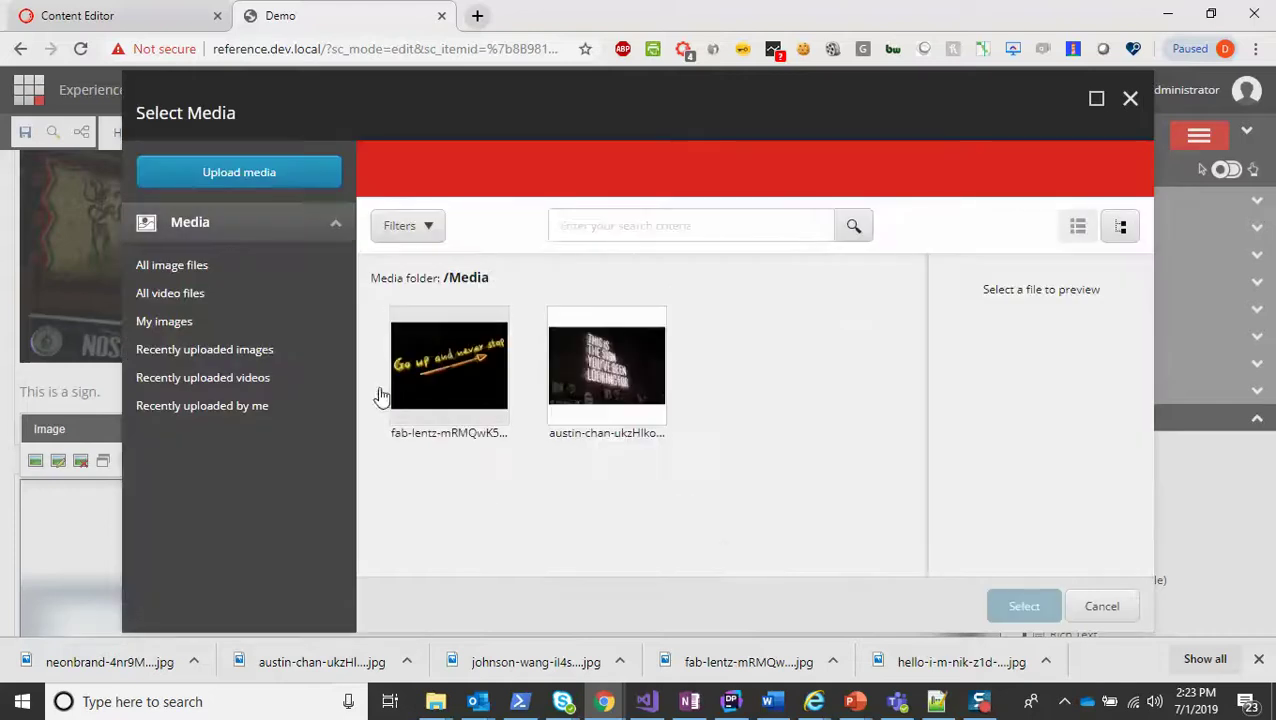
{"action": "left_click", "coordinate": [658, 372]}
{"action": "left_click", "coordinate": [435, 370]}
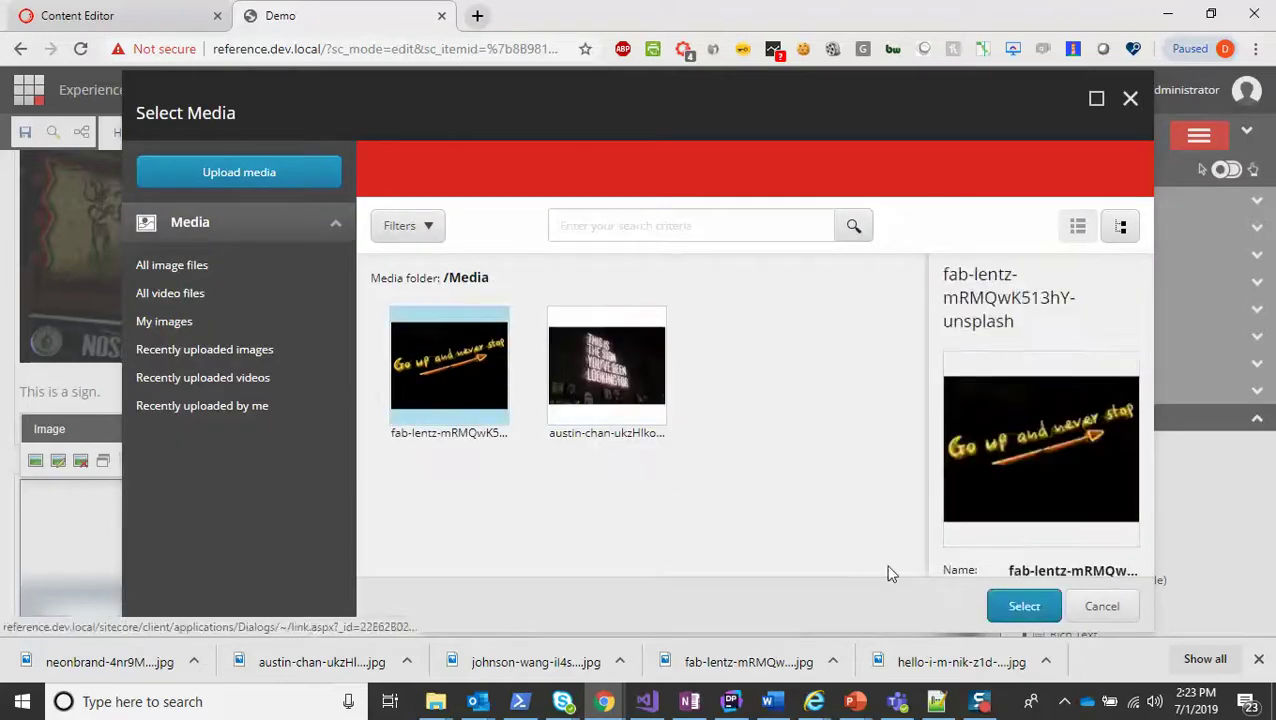
{"action": "left_click", "coordinate": [1014, 607]}
Enter "Go up and never stop" in the first text field beneath the Slide 2 promo's image and save the page.
{"action": "scroll", "coordinate": [490, 502], "scroll_direction": "down", "scroll_amount": 6}
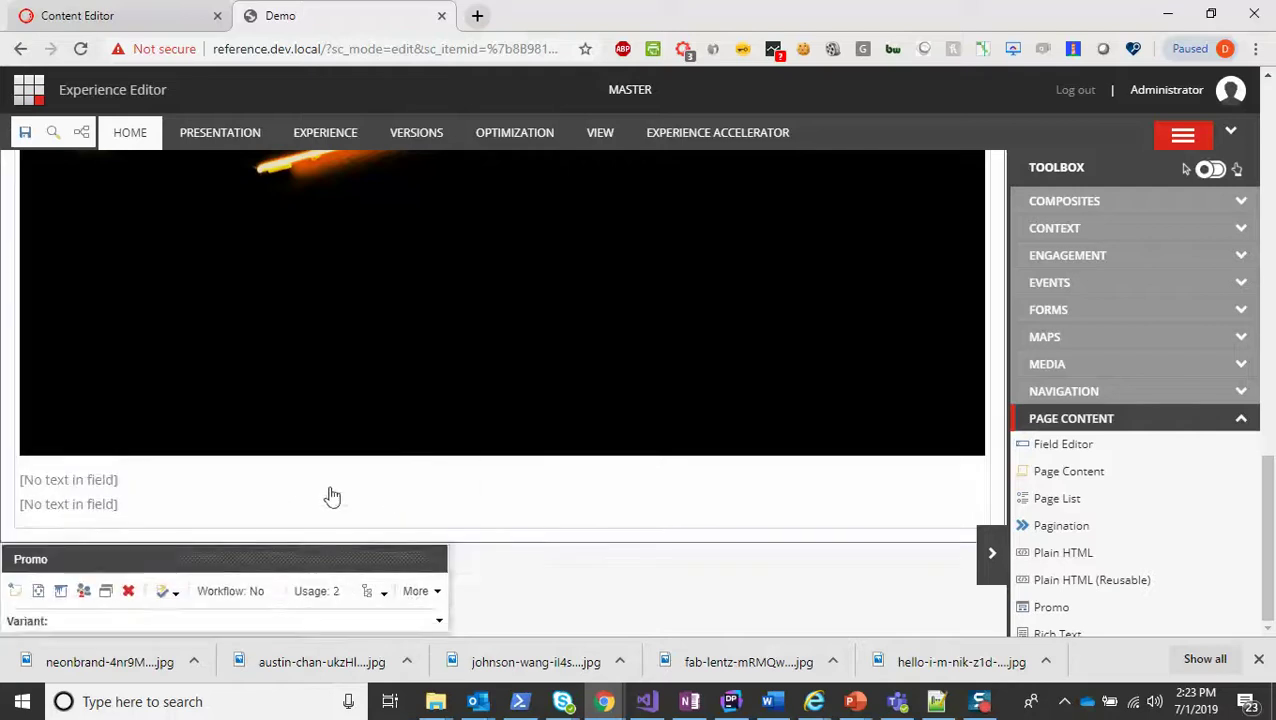
{"action": "left_click", "coordinate": [91, 489]}
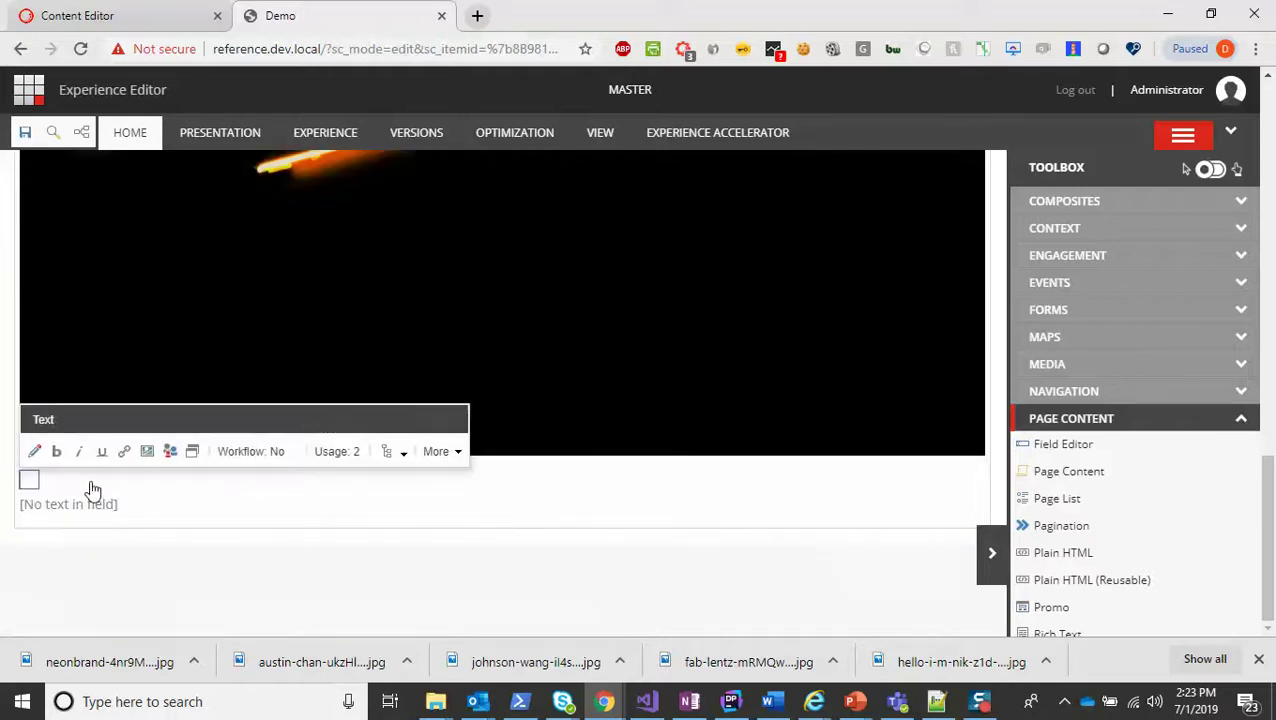
{"action": "type", "text": "Go up and never stop"}
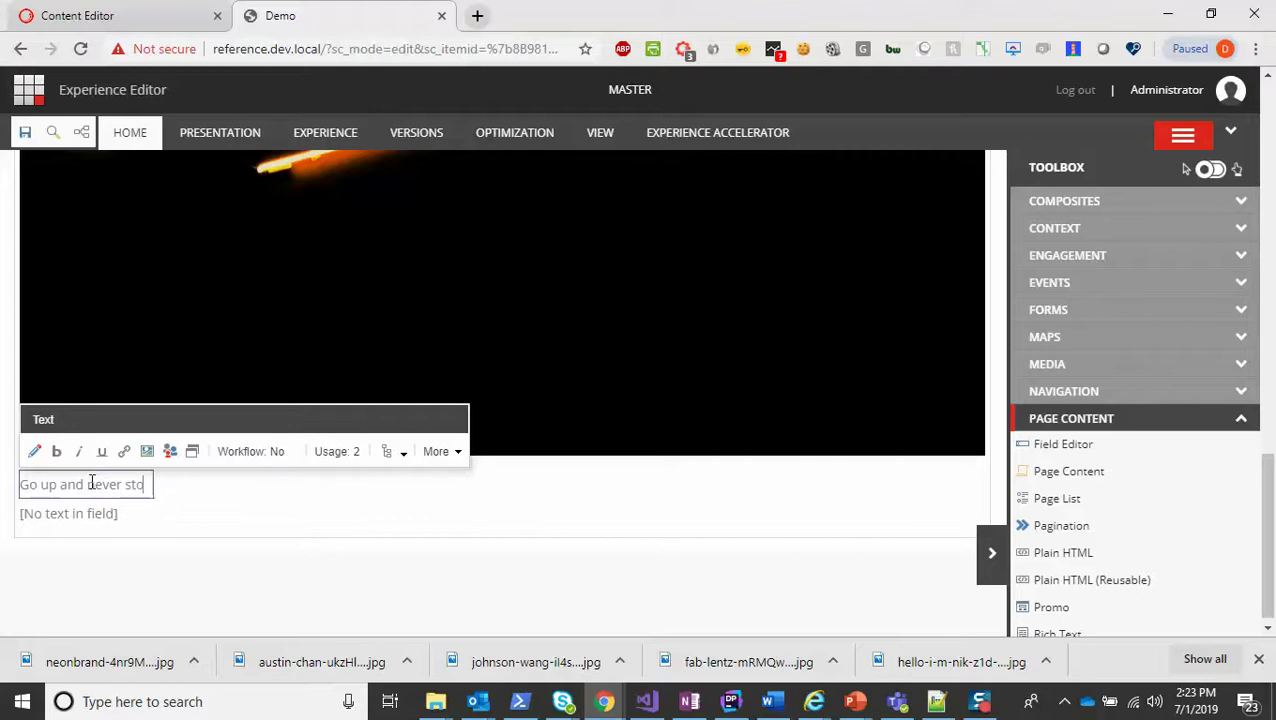
{"action": "left_click", "coordinate": [24, 138]}
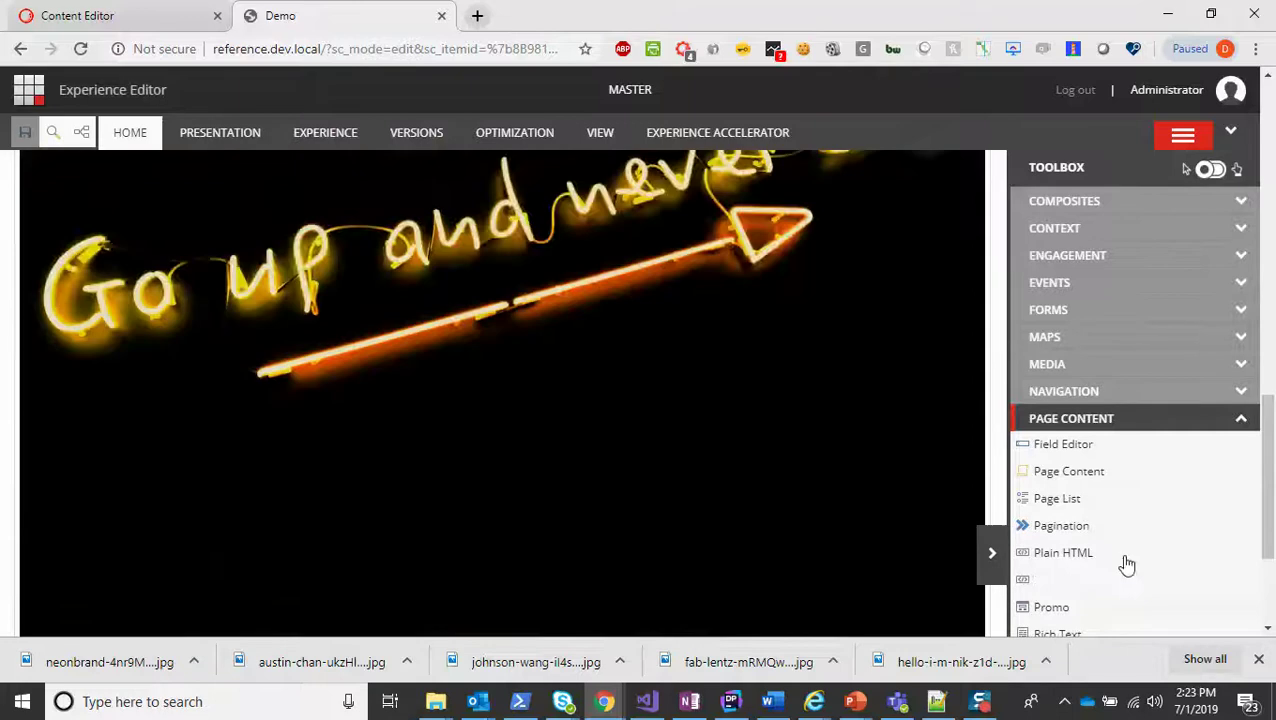
Collapse the toolbox and reload the Home page in the Experience Editor.
{"action": "scroll", "coordinate": [934, 527], "scroll_direction": "up", "scroll_amount": 3}
{"action": "scroll", "coordinate": [955, 517], "scroll_direction": "up", "scroll_amount": 5}
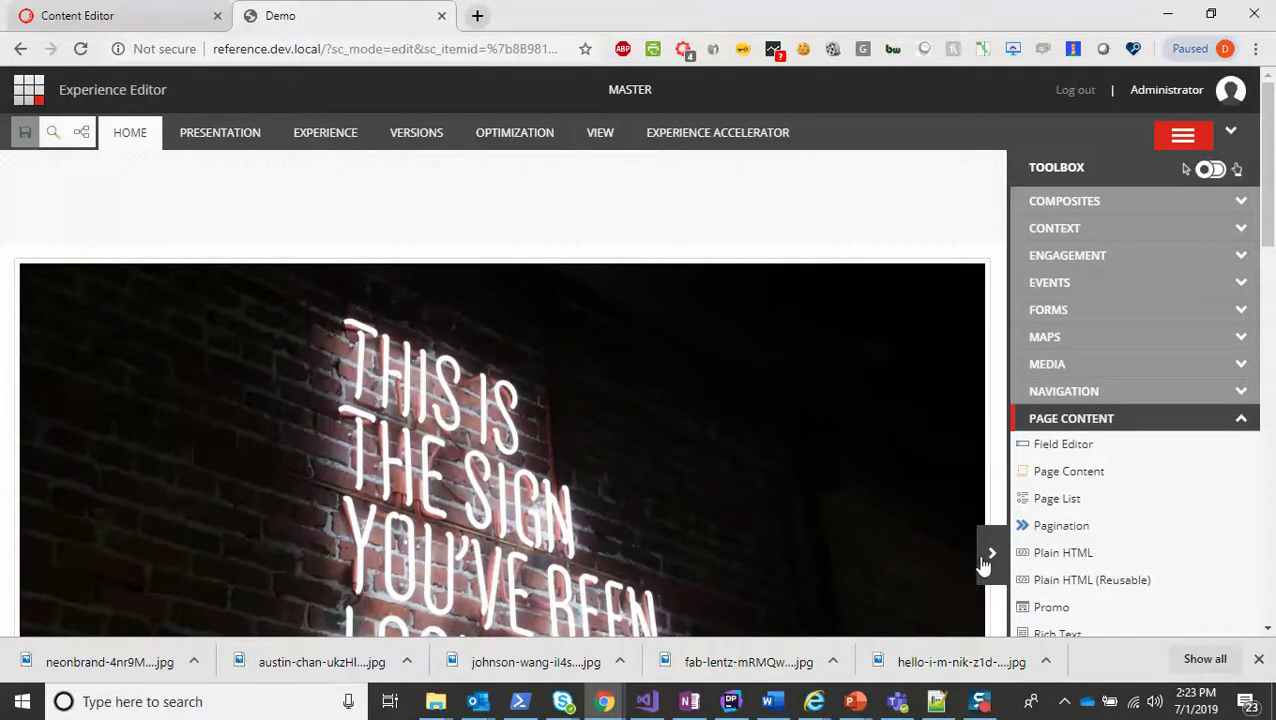
{"action": "left_click", "coordinate": [990, 556]}
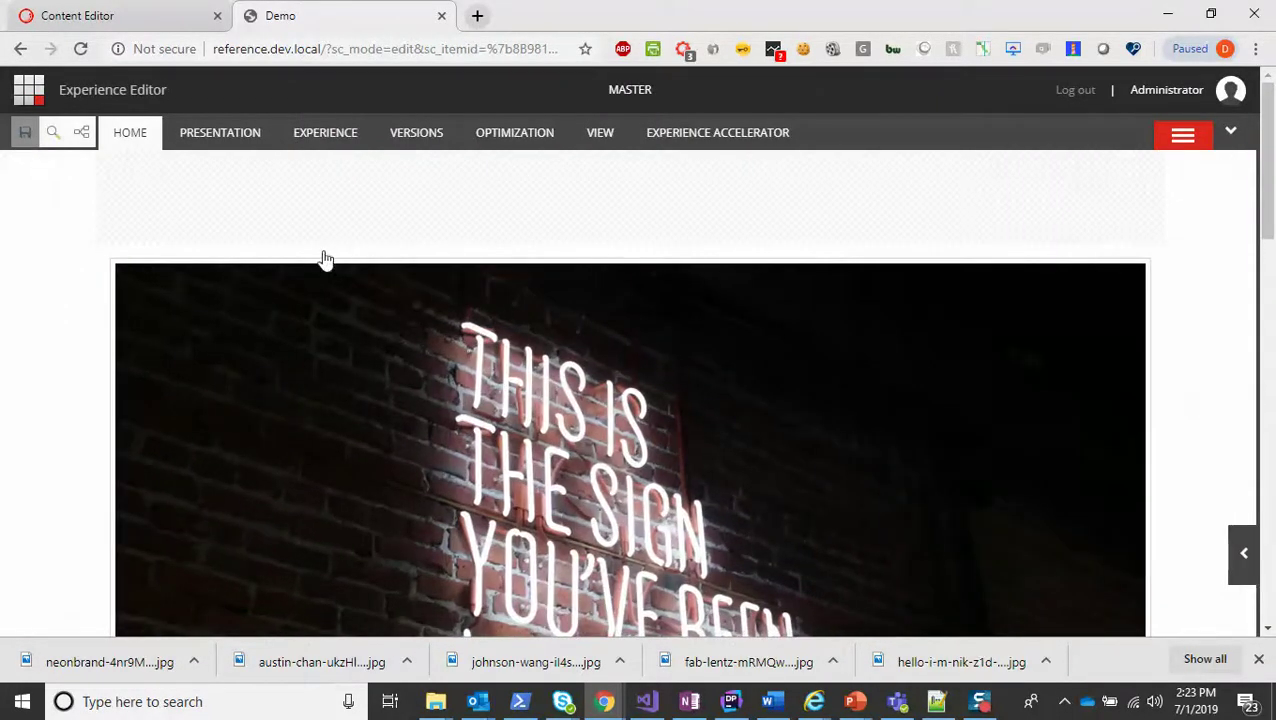
{"action": "left_click", "coordinate": [325, 259]}
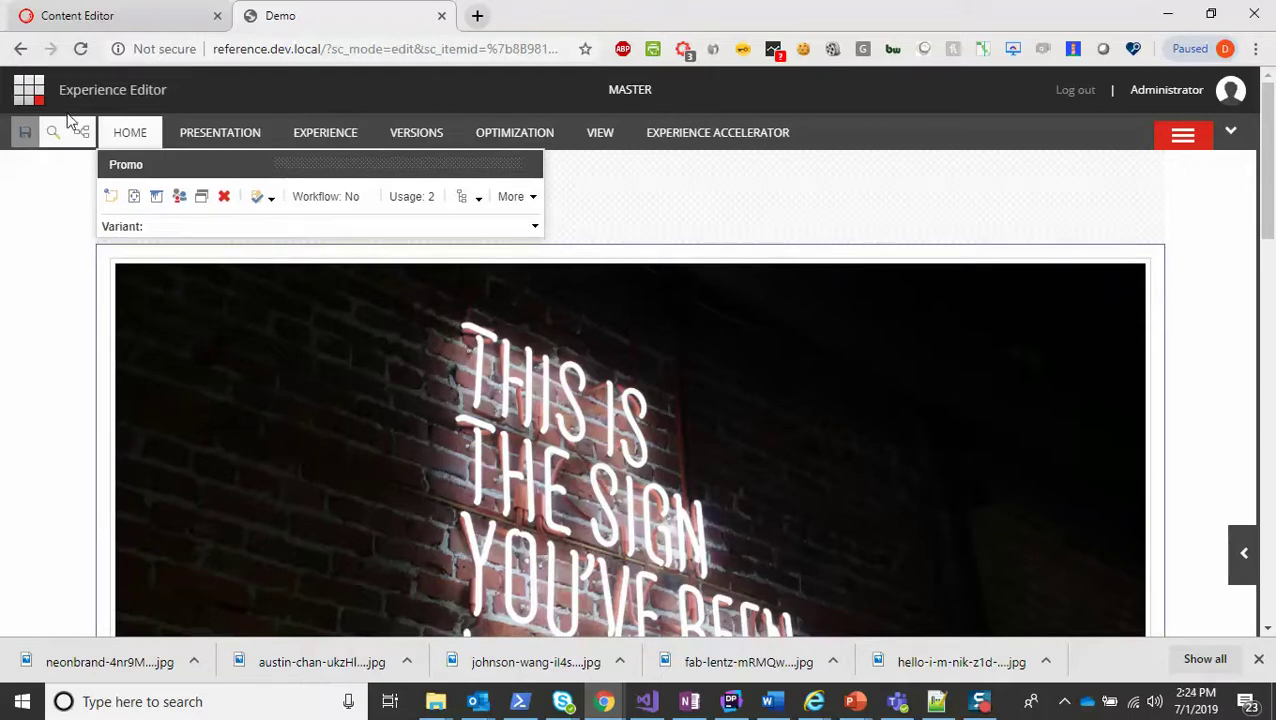
{"action": "left_click", "coordinate": [82, 50]}
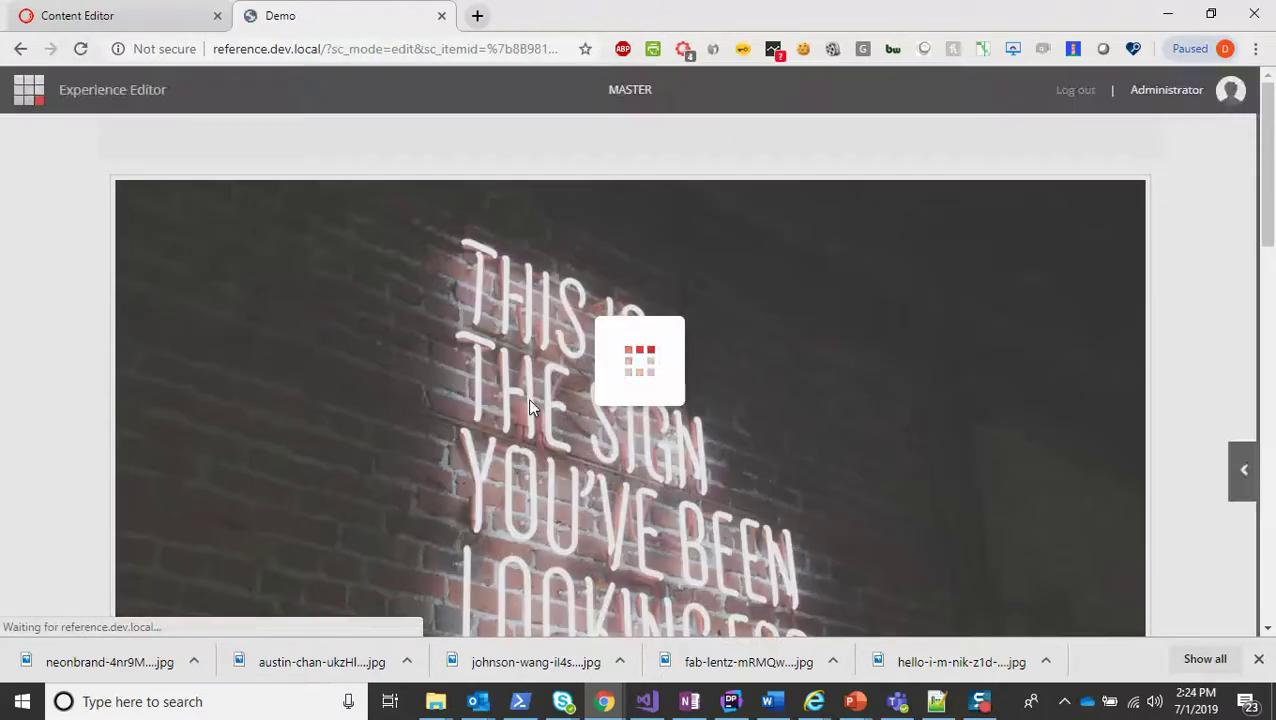
Switch to the Content Editor and open the content fields of the Demo site's Page Designs item under Presentation.
{"action": "scroll", "coordinate": [1110, 525], "scroll_direction": "down", "scroll_amount": 5}
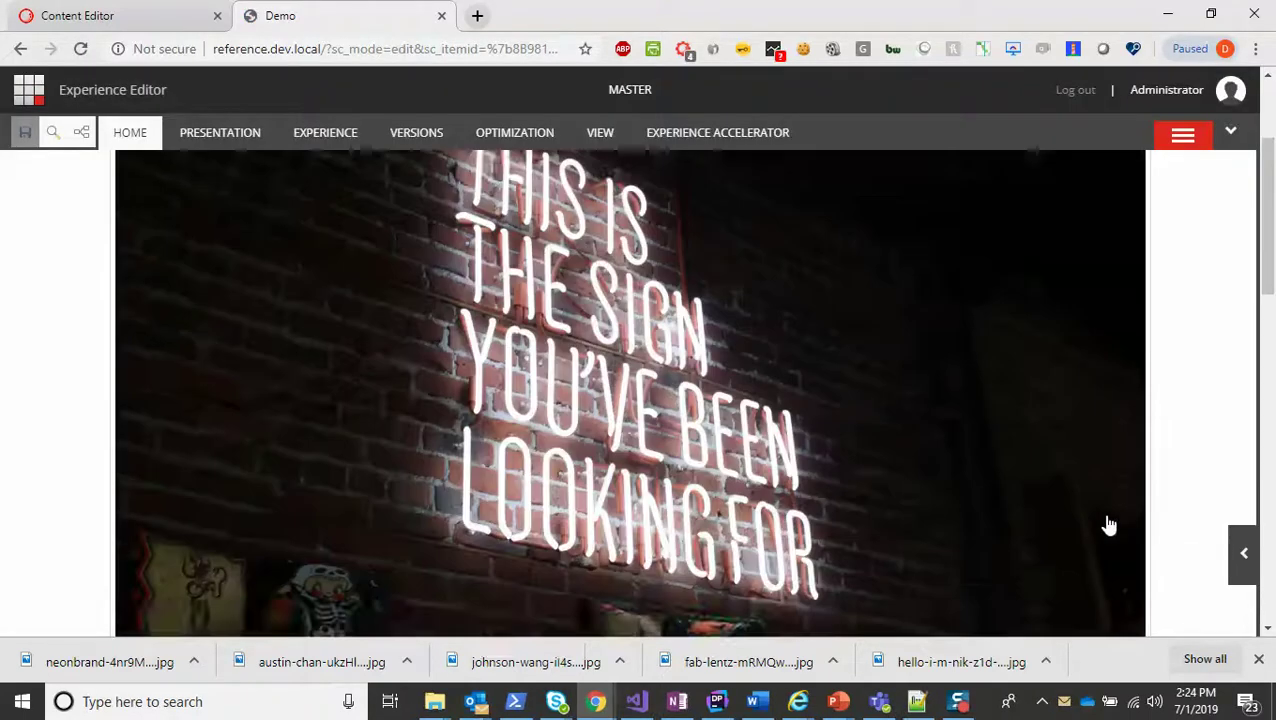
{"action": "scroll", "coordinate": [1116, 508], "scroll_direction": "down", "scroll_amount": 6}
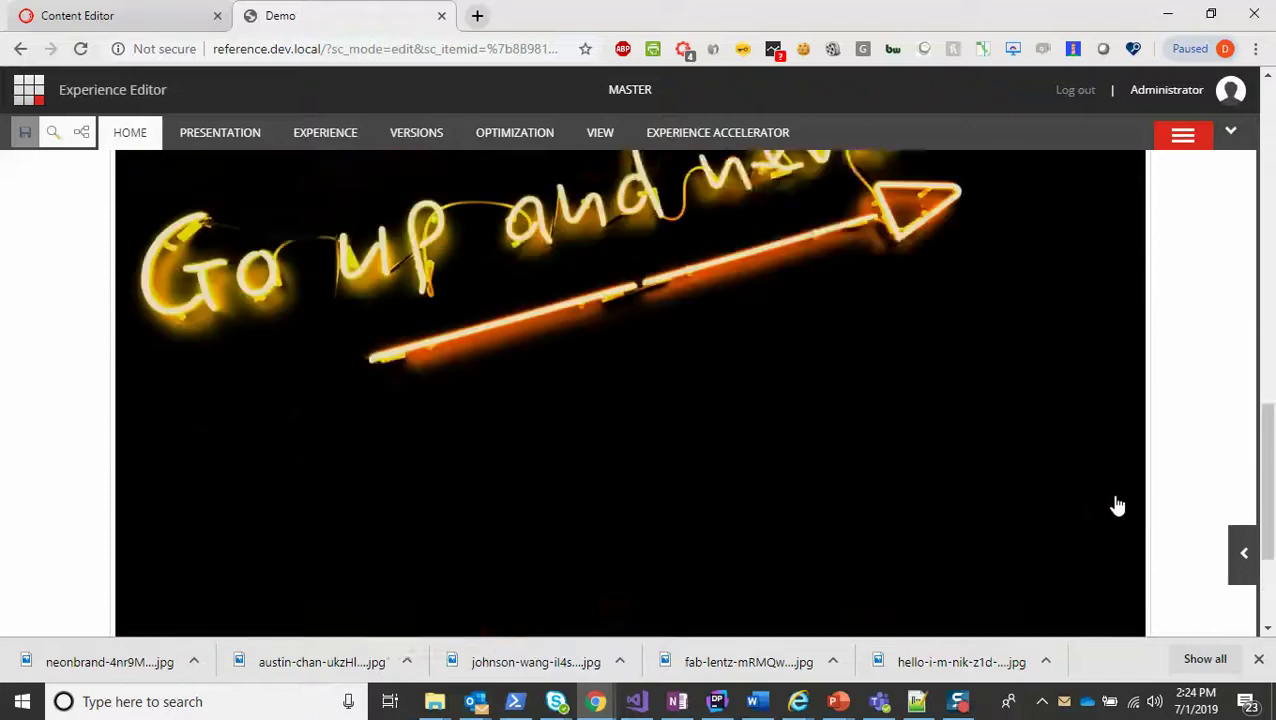
{"action": "scroll", "coordinate": [1100, 490], "scroll_direction": "up", "scroll_amount": 7}
{"action": "scroll", "coordinate": [1080, 468], "scroll_direction": "up", "scroll_amount": 4}
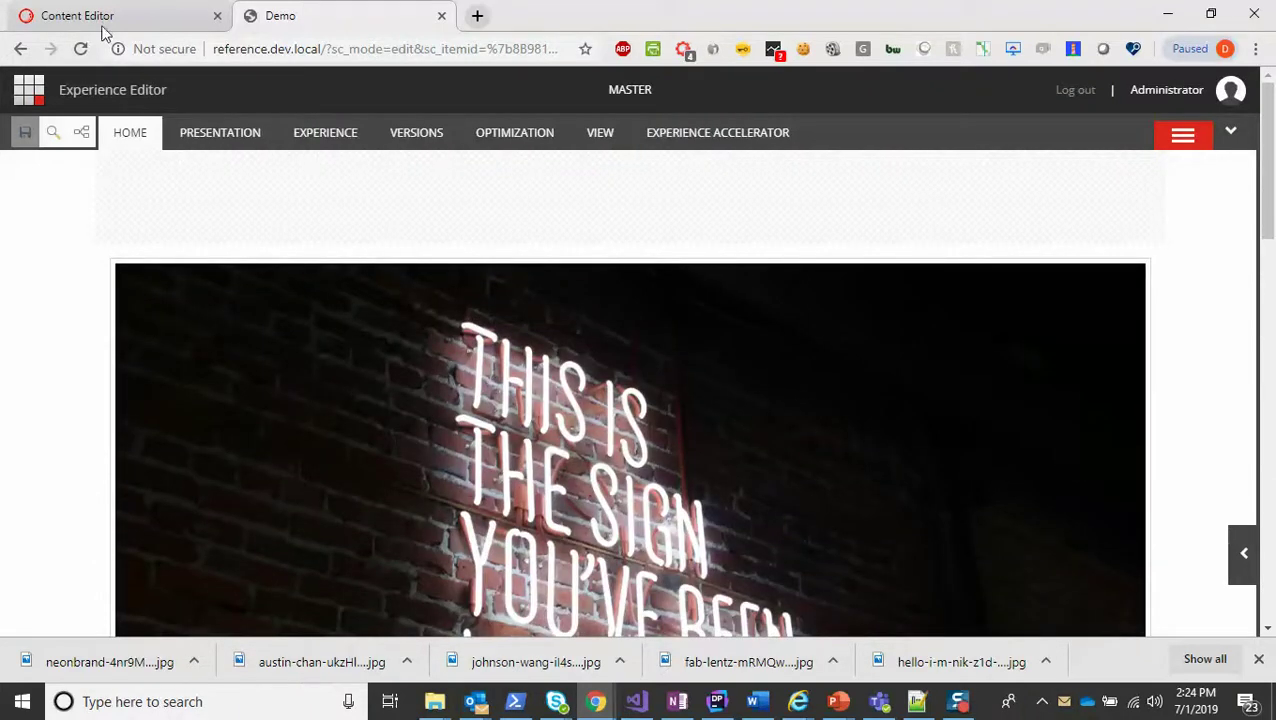
{"action": "left_click", "coordinate": [134, 16]}
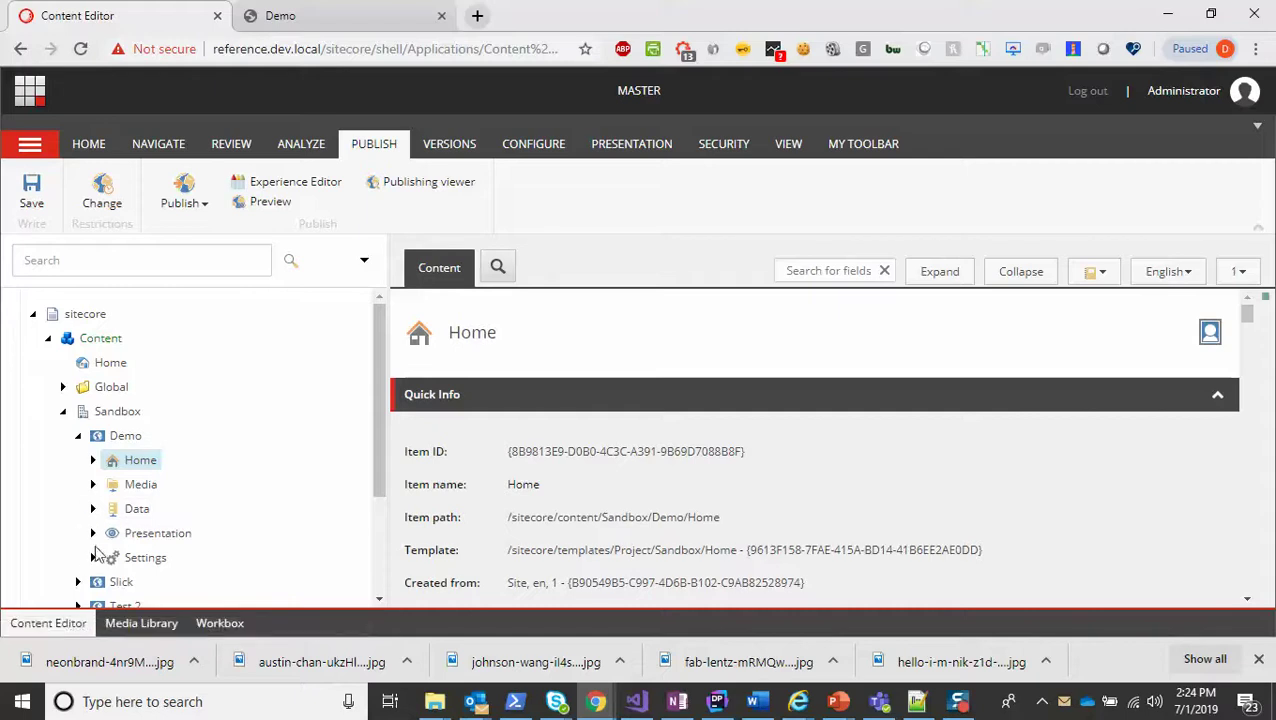
{"action": "left_click", "coordinate": [92, 533]}
{"action": "scroll", "coordinate": [126, 478], "scroll_direction": "down", "scroll_amount": 3}
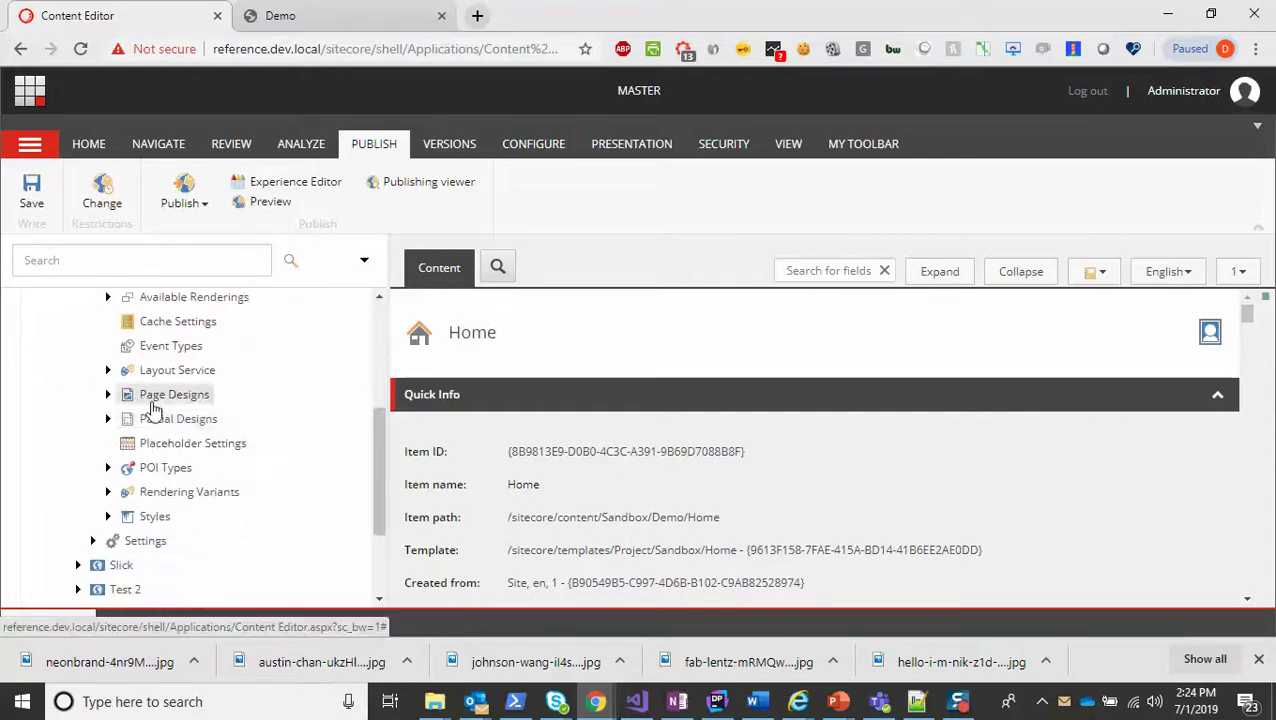
{"action": "left_click", "coordinate": [176, 397]}
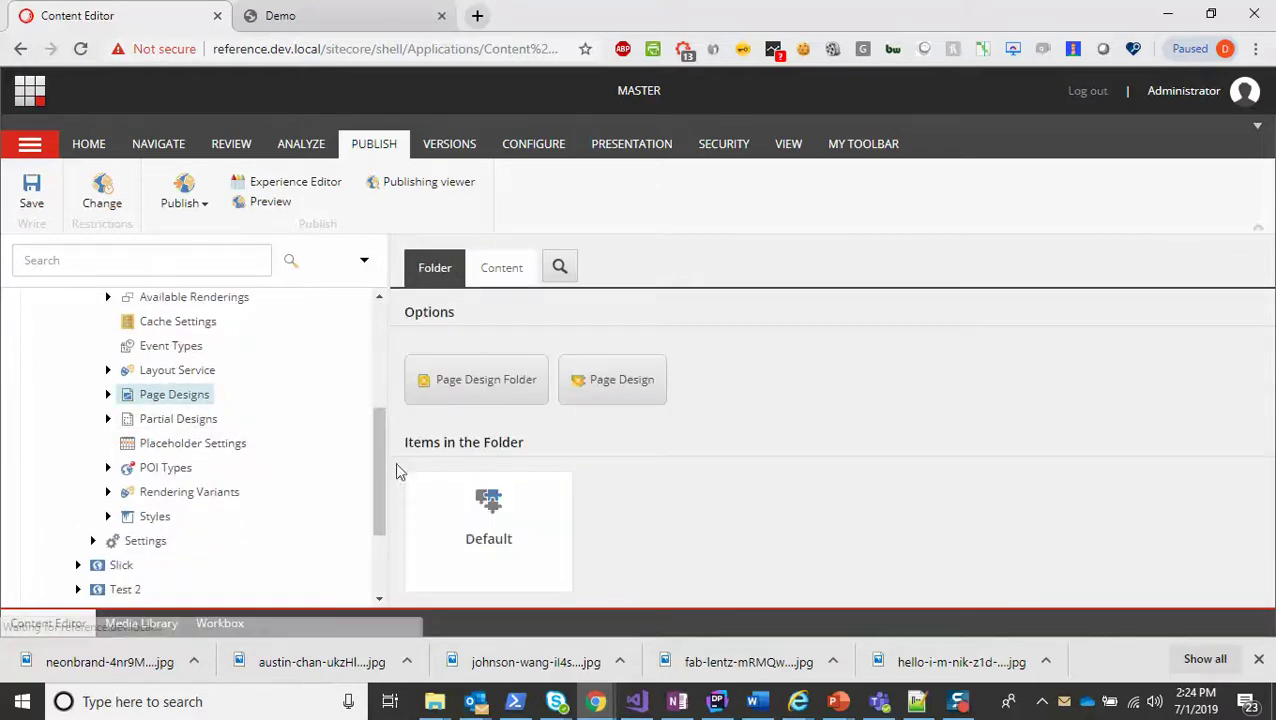
{"action": "left_click", "coordinate": [505, 270]}
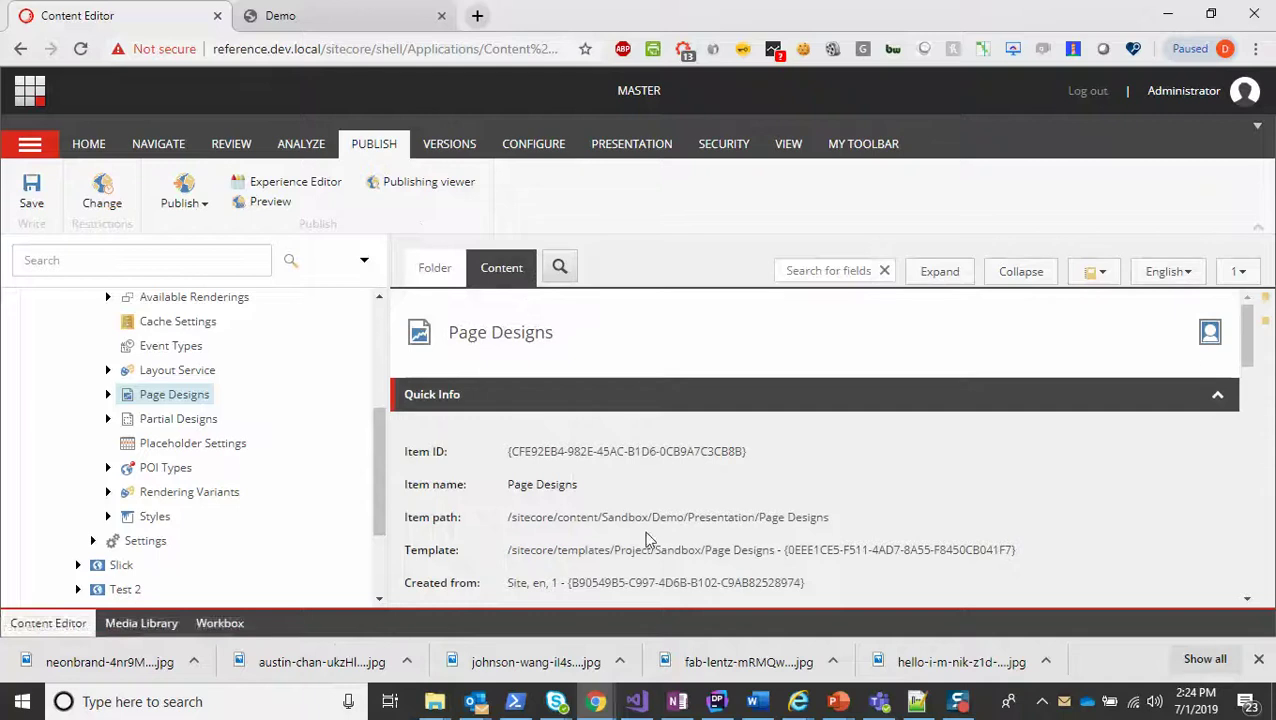
Set the Page Designs theme for the Default device to Demo Theme and save the item.
{"action": "scroll", "coordinate": [650, 540], "scroll_direction": "down", "scroll_amount": 5}
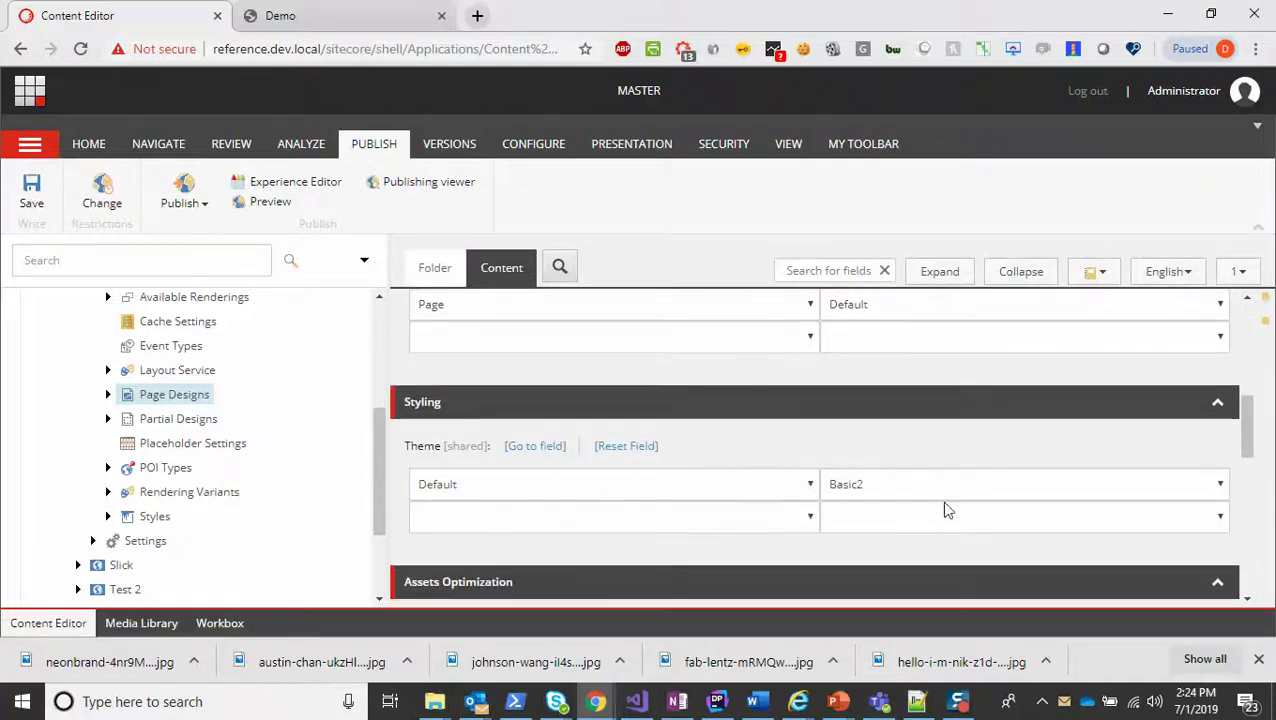
{"action": "scroll", "coordinate": [614, 484], "scroll_direction": "up", "scroll_amount": 4}
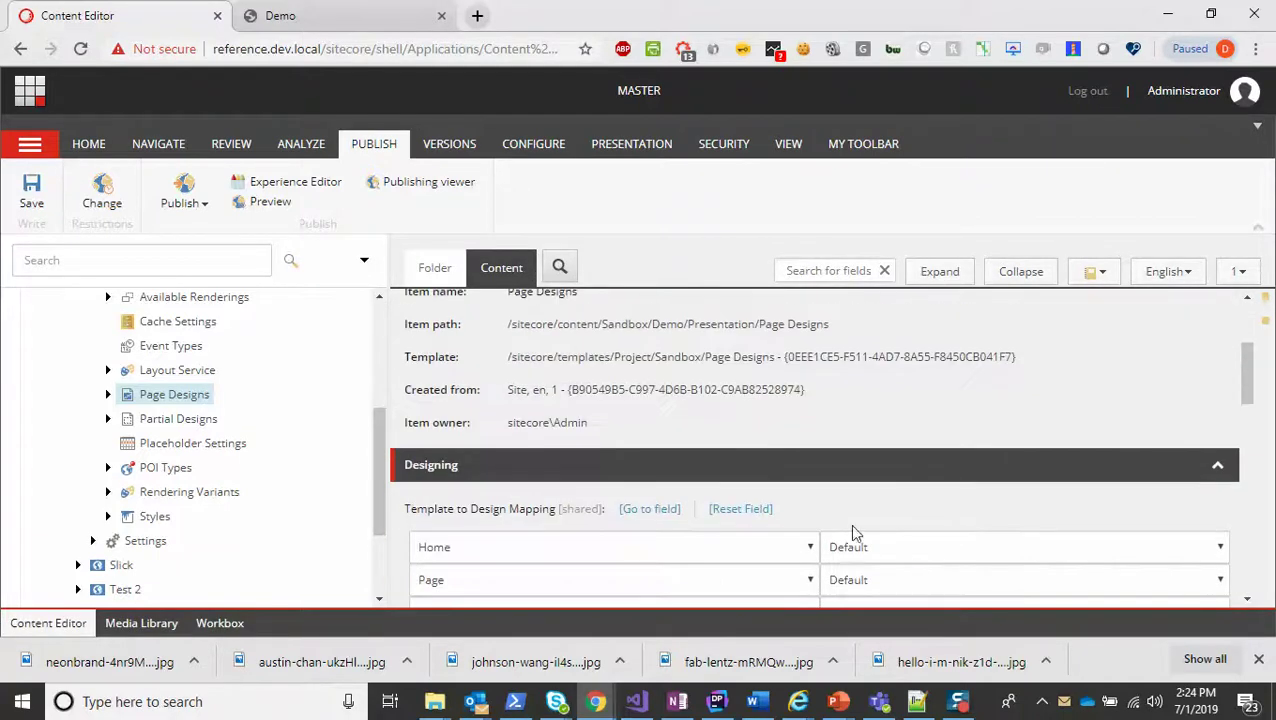
{"action": "scroll", "coordinate": [855, 535], "scroll_direction": "down", "scroll_amount": 3}
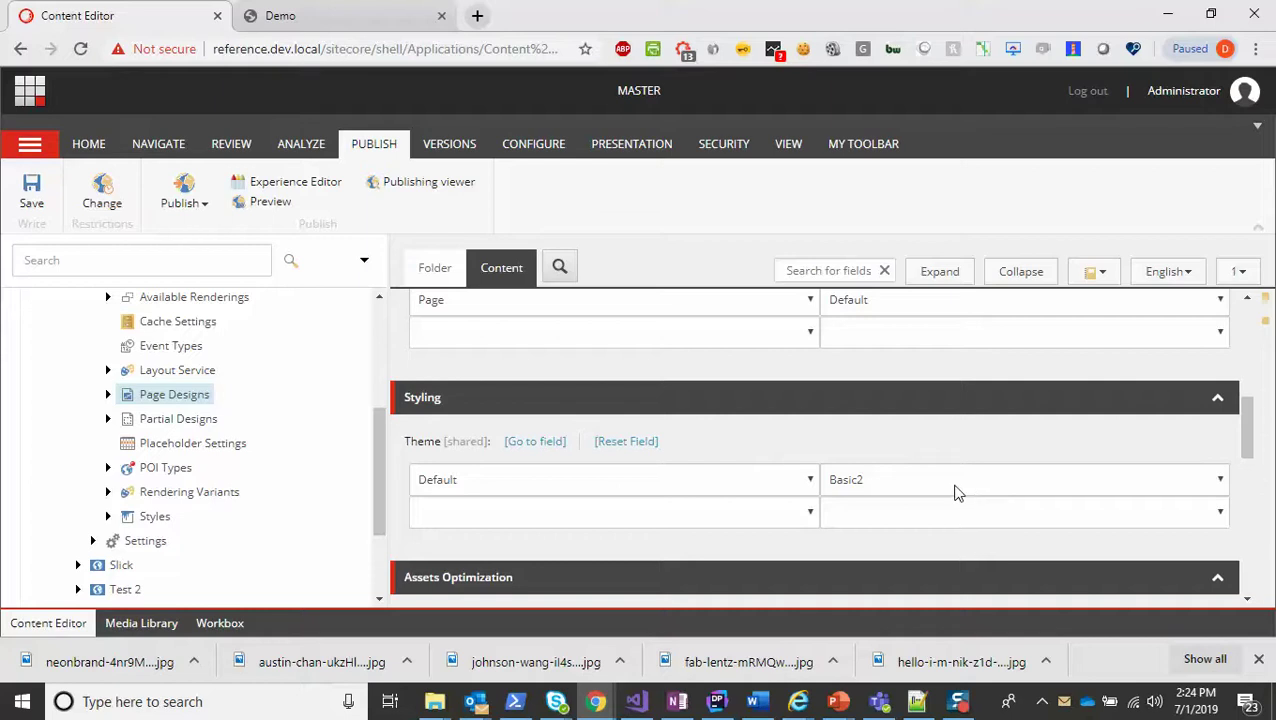
{"action": "left_click", "coordinate": [955, 488]}
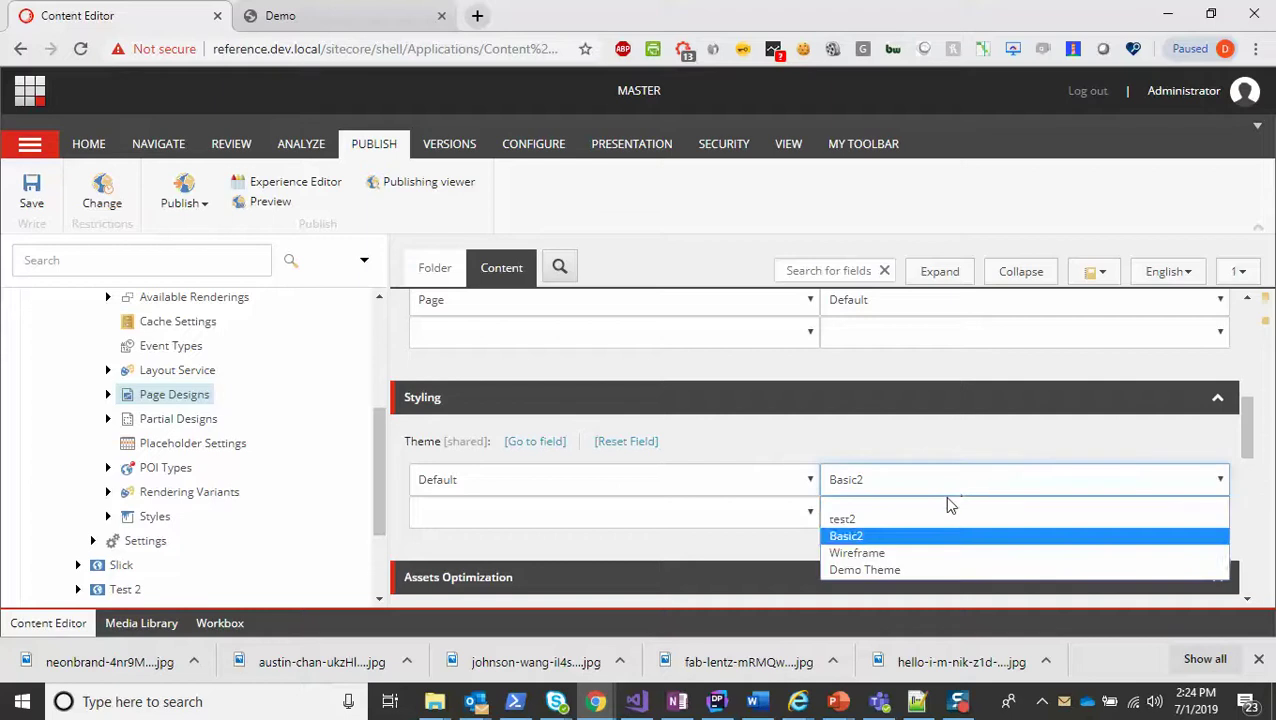
{"action": "left_click", "coordinate": [934, 570]}
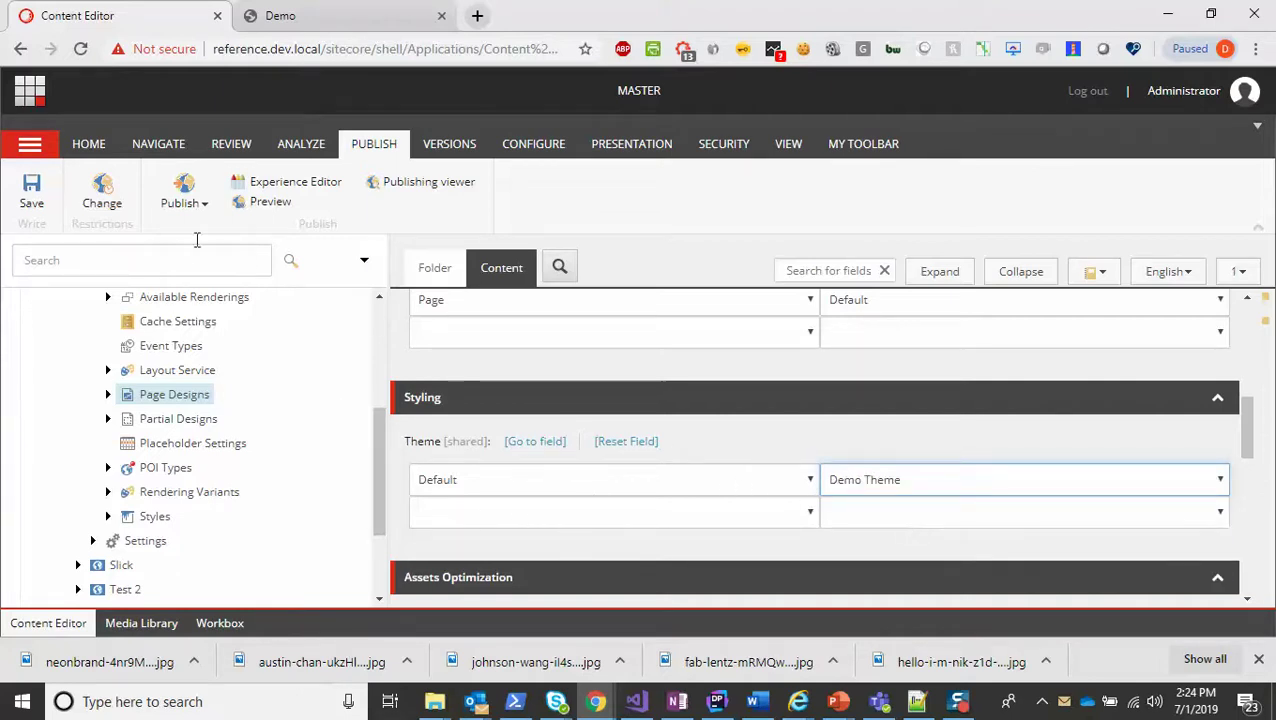
{"action": "left_click", "coordinate": [31, 190]}
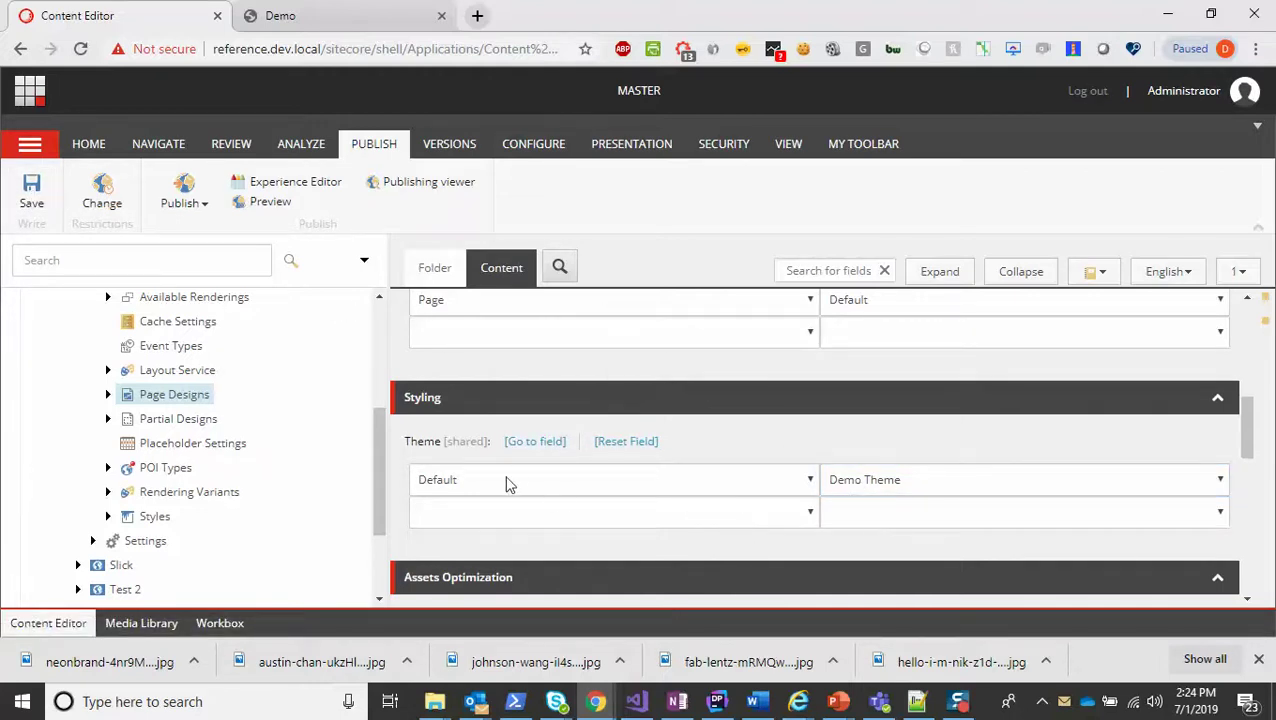
Reload the Home page in the Experience Editor and move the carousel forward to the second slide and back to the first.
{"action": "left_click", "coordinate": [337, 15]}
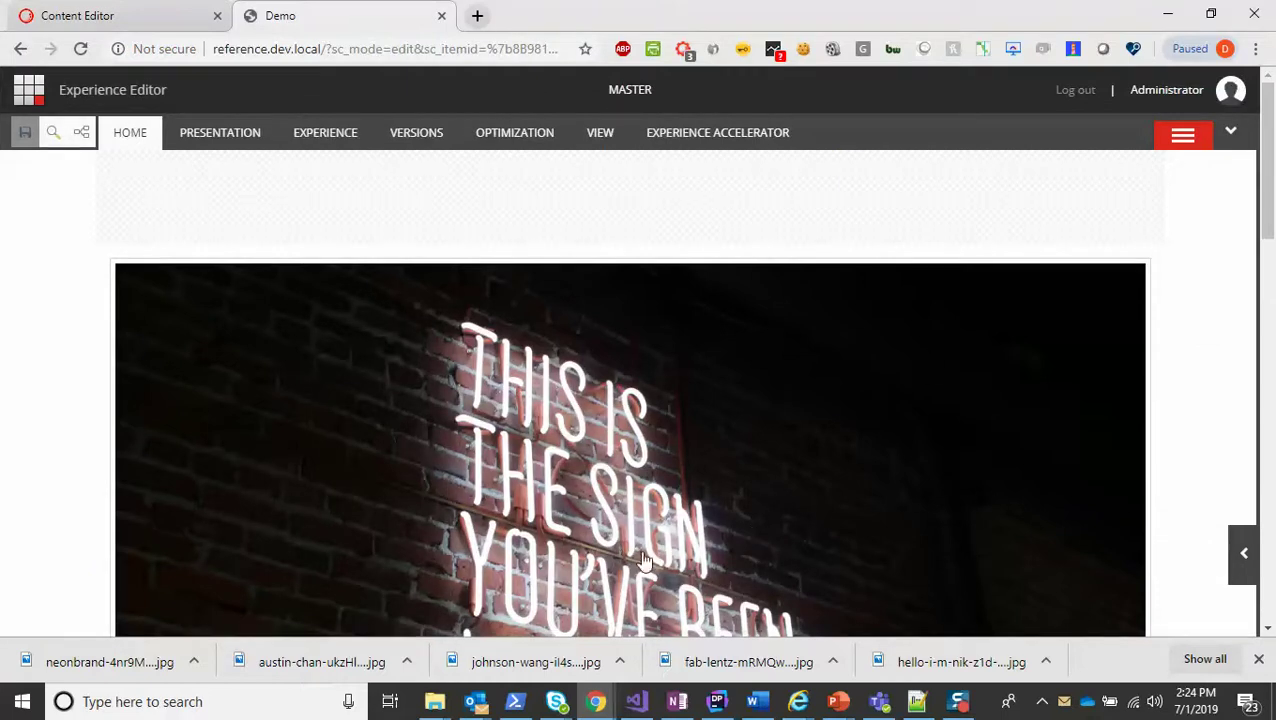
{"action": "left_click", "coordinate": [81, 48]}
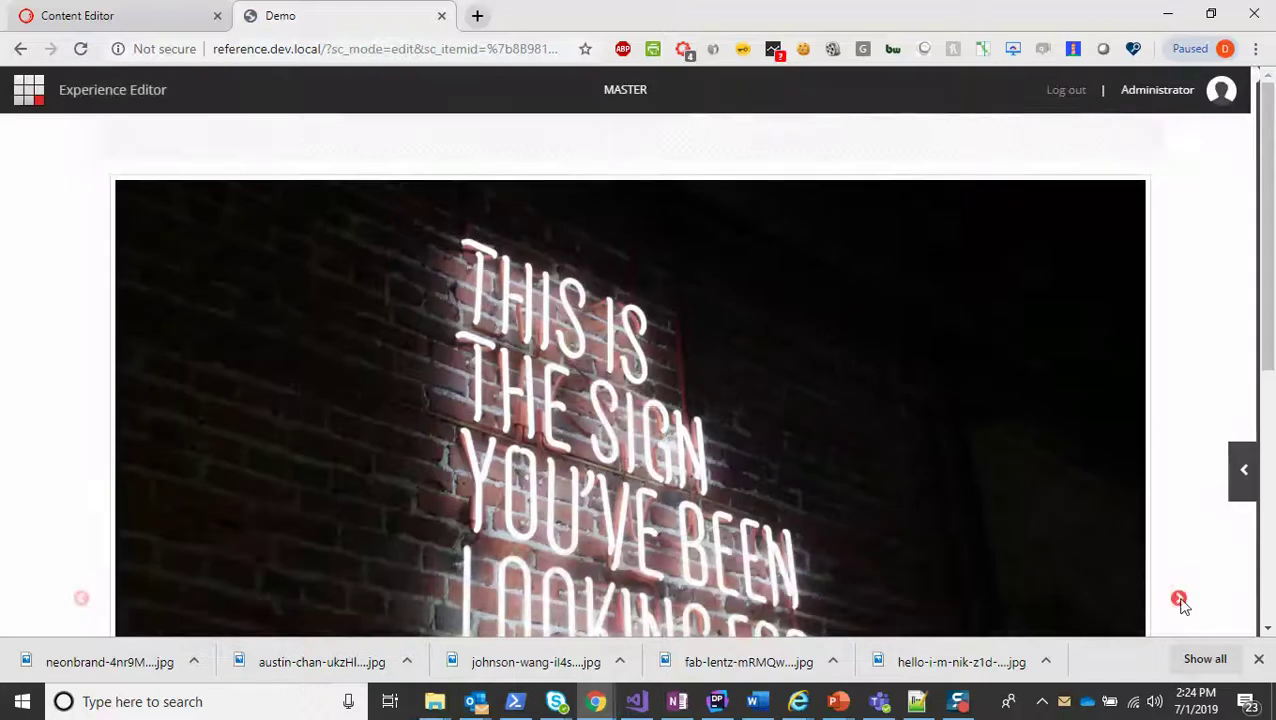
{"action": "scroll", "coordinate": [1114, 513], "scroll_direction": "down", "scroll_amount": 5}
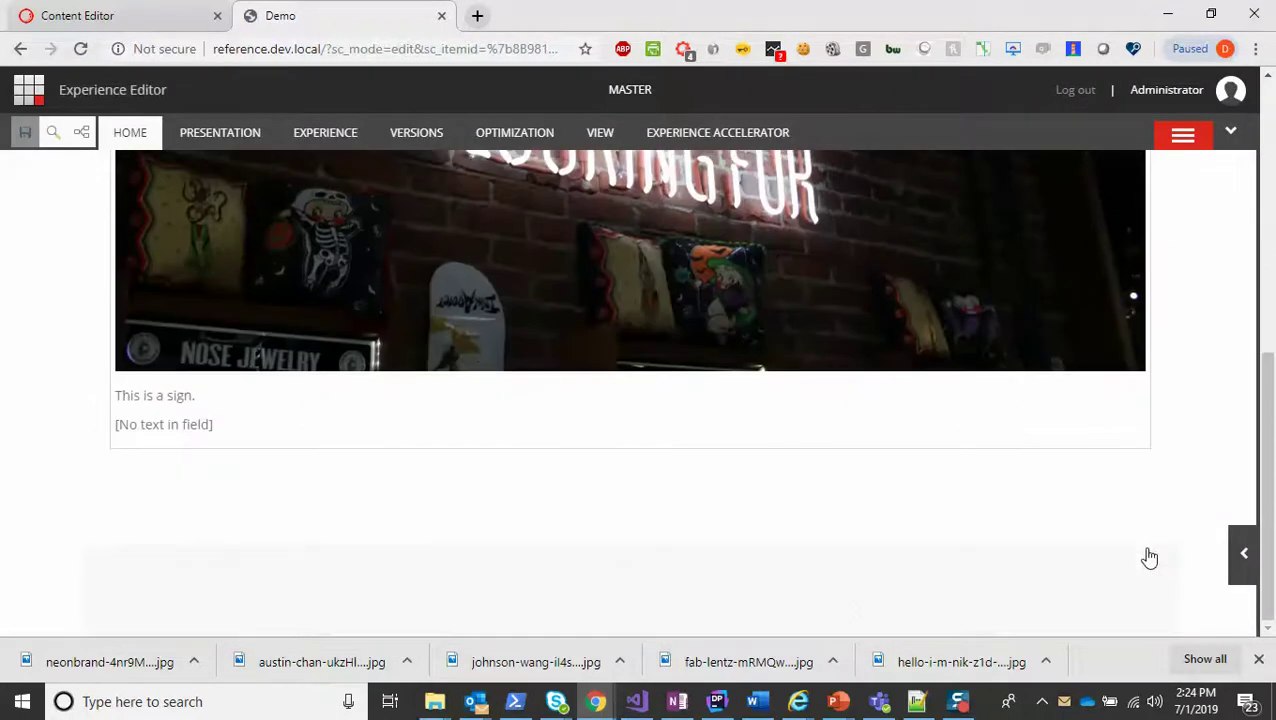
{"action": "scroll", "coordinate": [1150, 540], "scroll_direction": "up", "scroll_amount": 5}
{"action": "left_click", "coordinate": [1180, 478]}
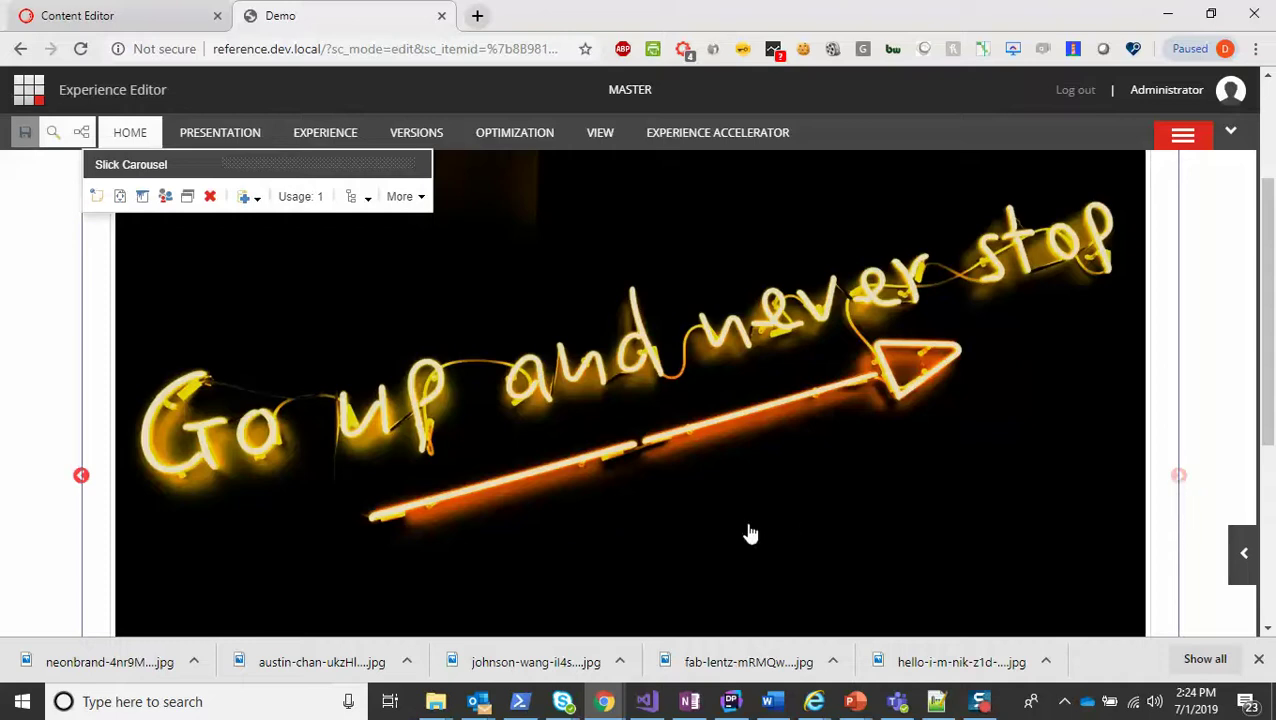
{"action": "left_click", "coordinate": [79, 480]}
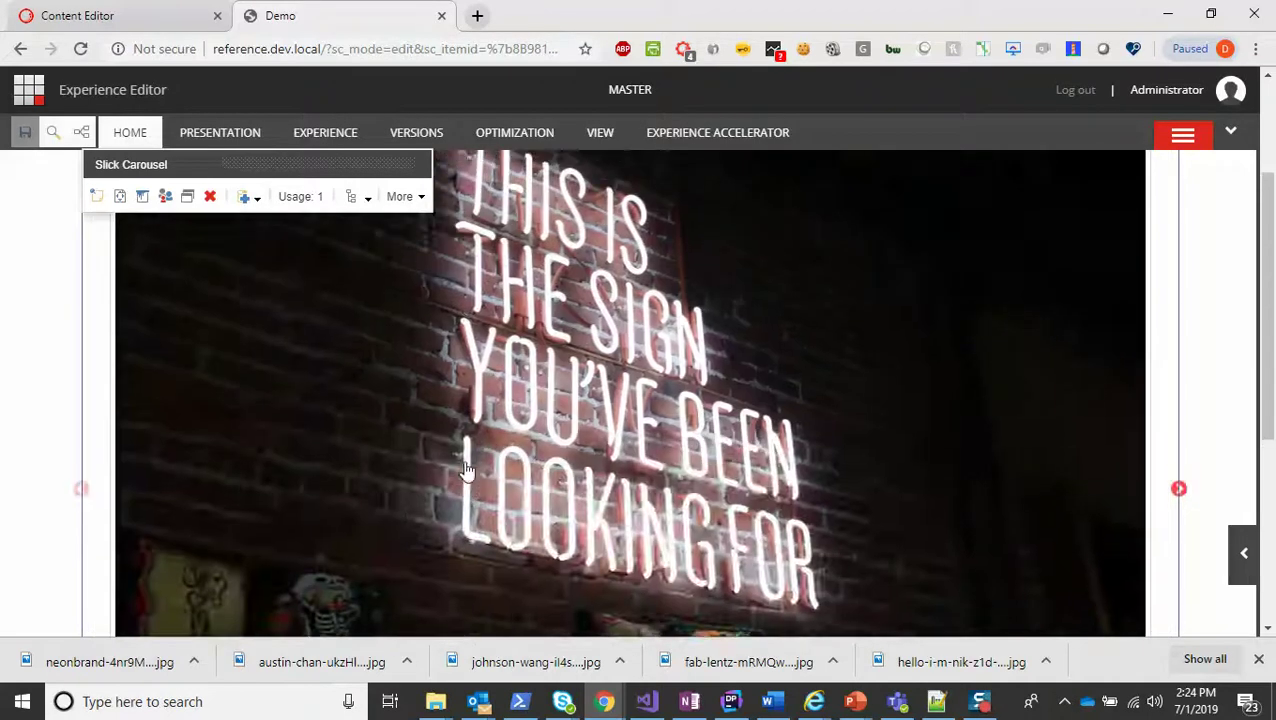
{"action": "scroll", "coordinate": [451, 472], "scroll_direction": "up", "scroll_amount": 1}
{"action": "left_click", "coordinate": [388, 412]}
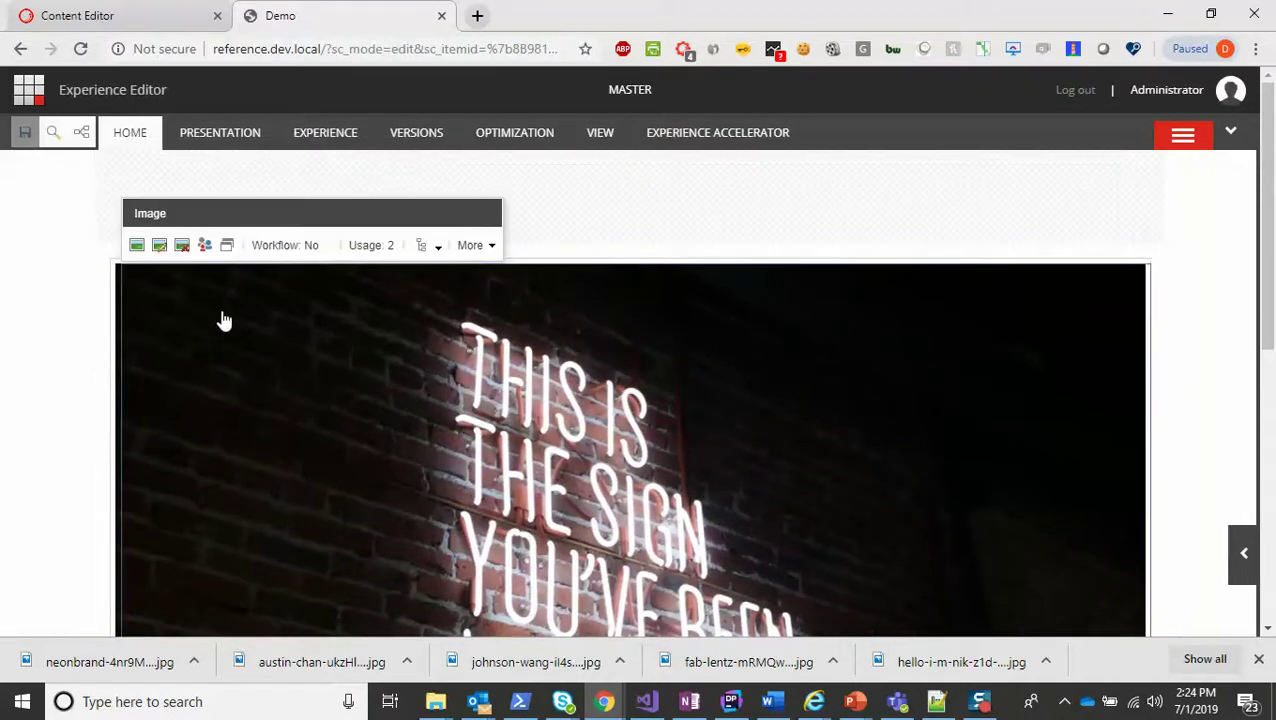
{"action": "left_click", "coordinate": [1164, 302]}
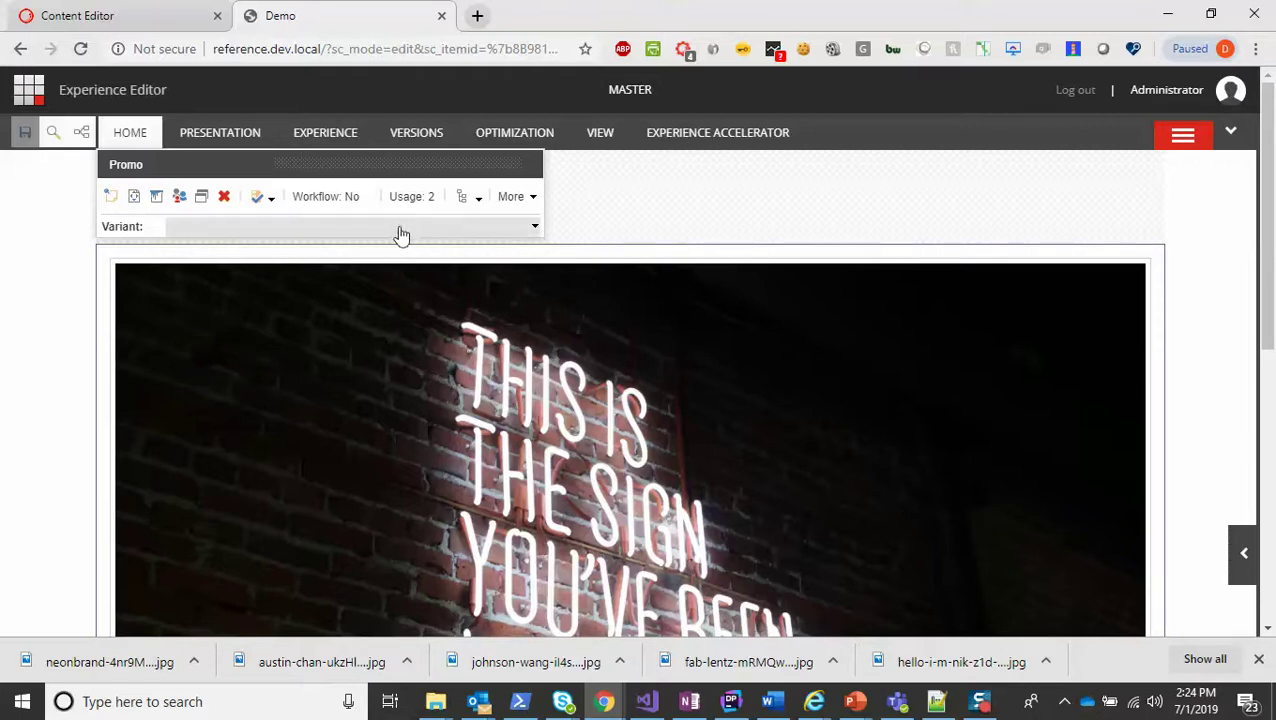
{"action": "left_click", "coordinate": [522, 198]}
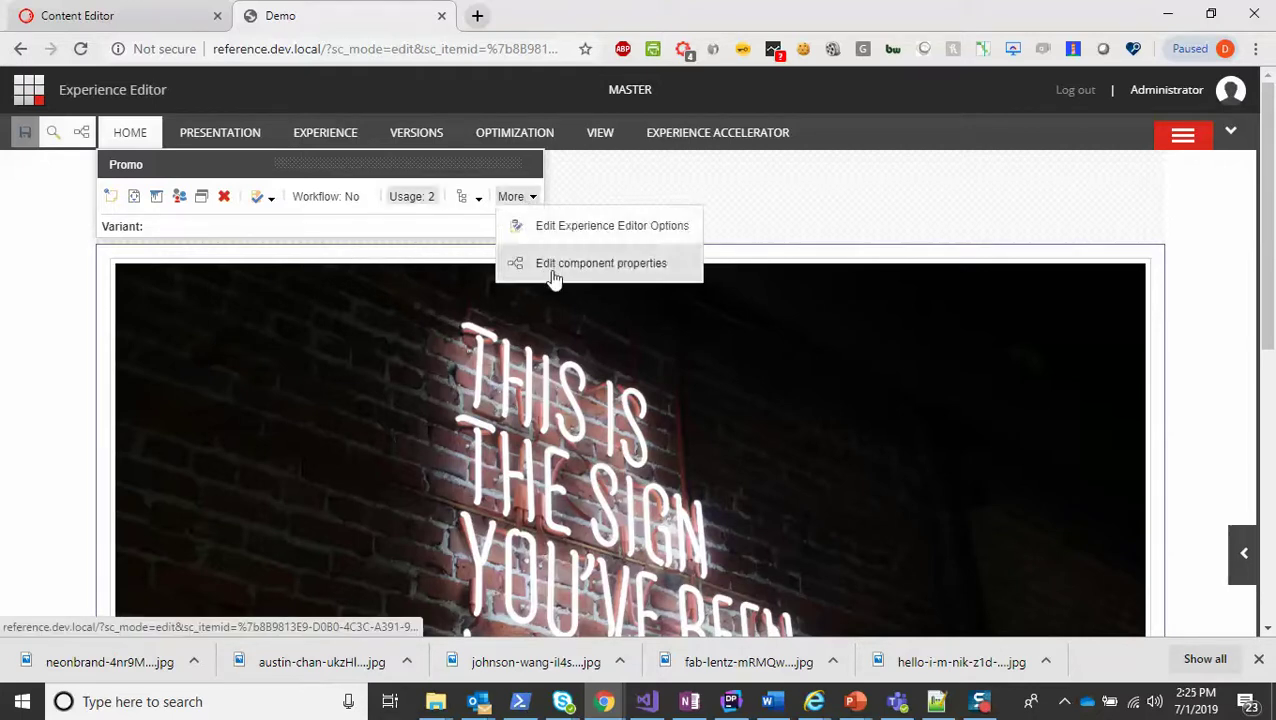
{"action": "left_click", "coordinate": [555, 270]}
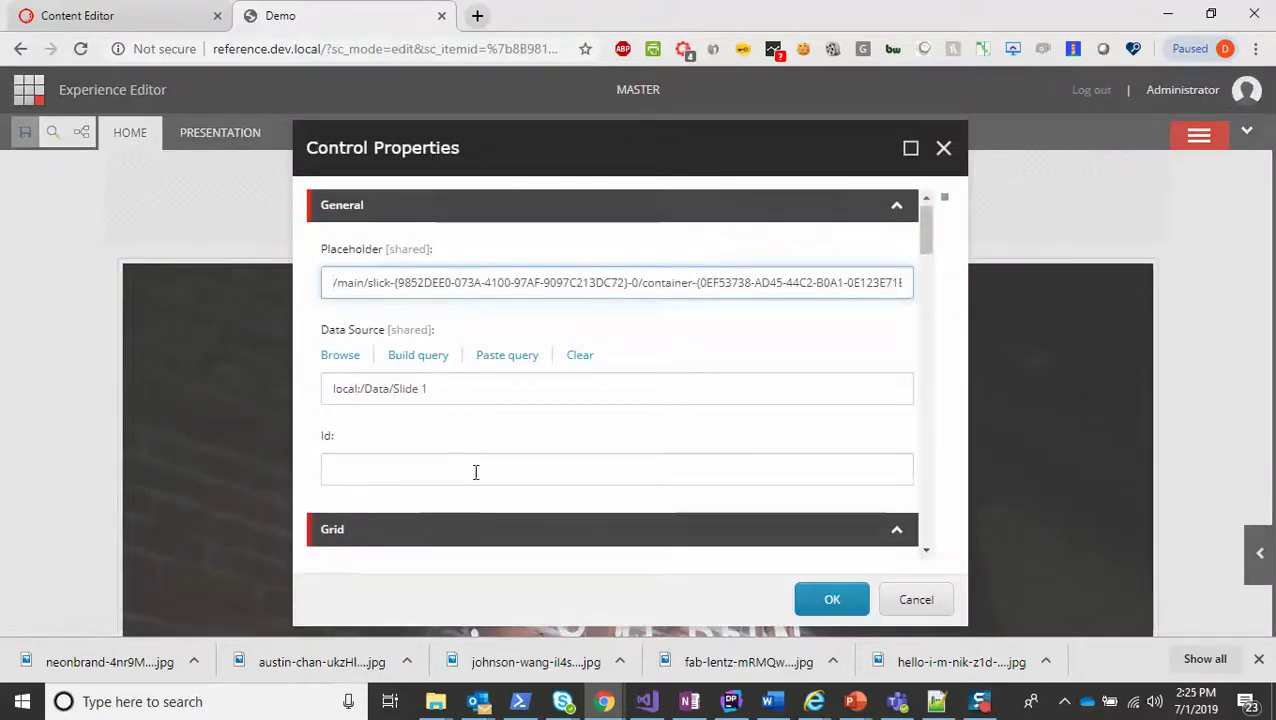
{"action": "scroll", "coordinate": [470, 465], "scroll_direction": "down", "scroll_amount": 5}
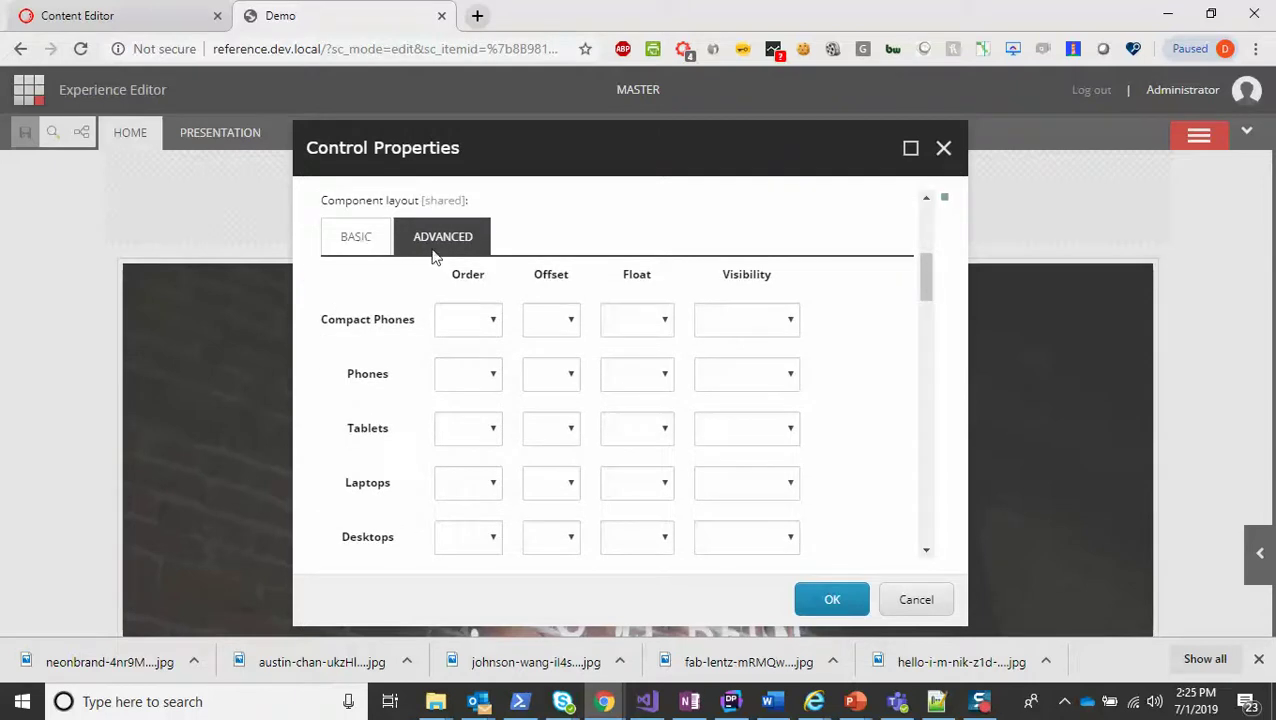
{"action": "scroll", "coordinate": [433, 256], "scroll_direction": "up", "scroll_amount": 5}
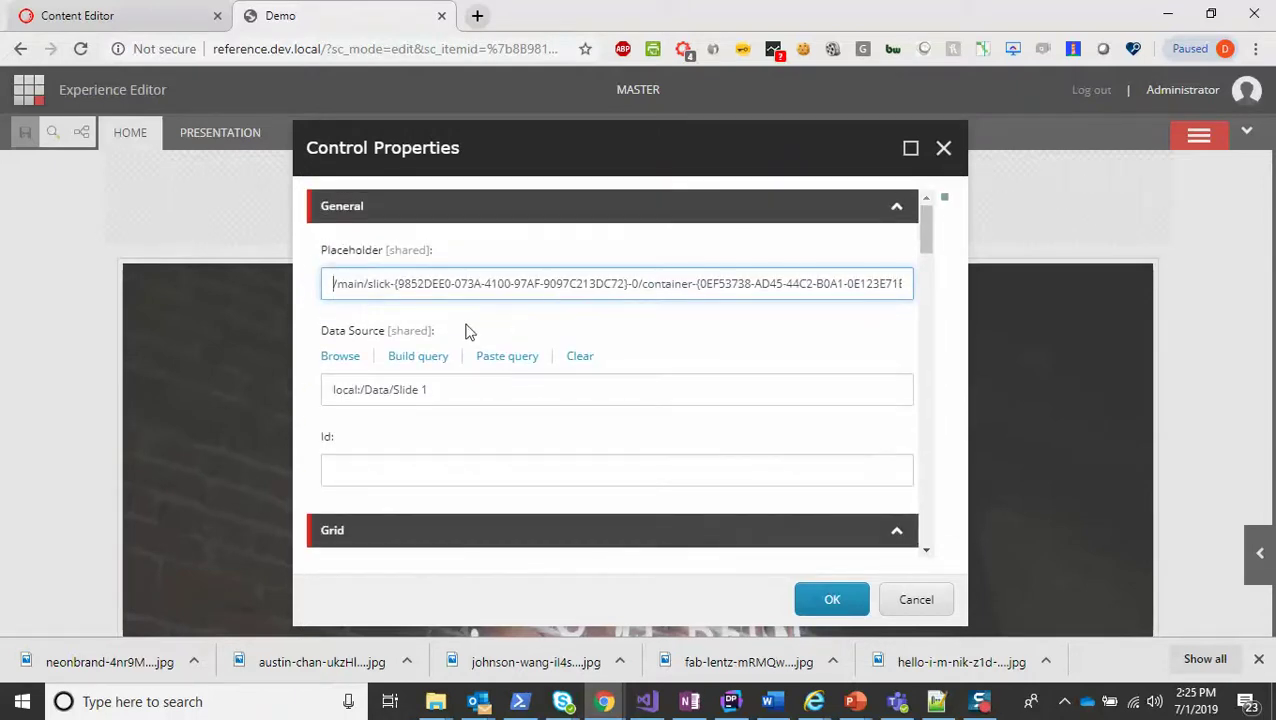
{"action": "left_click", "coordinate": [944, 150]}
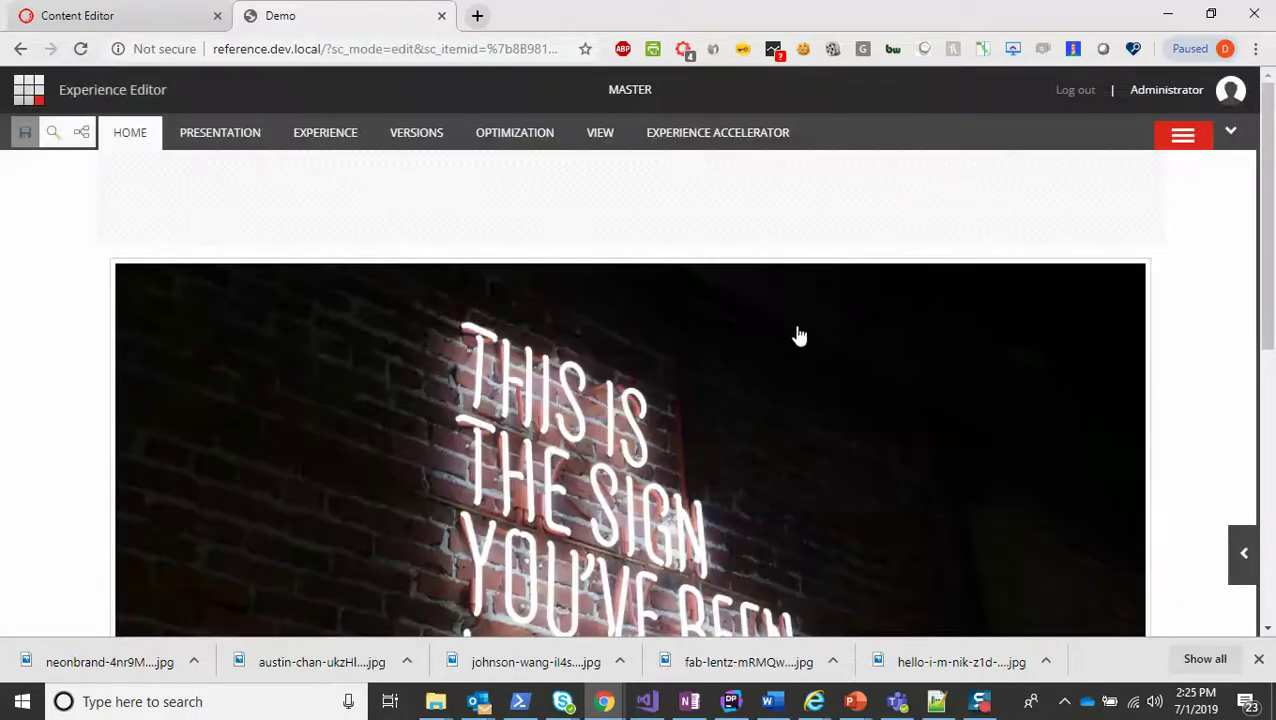
Select the Slick Carousel that contains the first slide's Promo and open its component properties.
{"action": "left_click", "coordinate": [840, 268]}
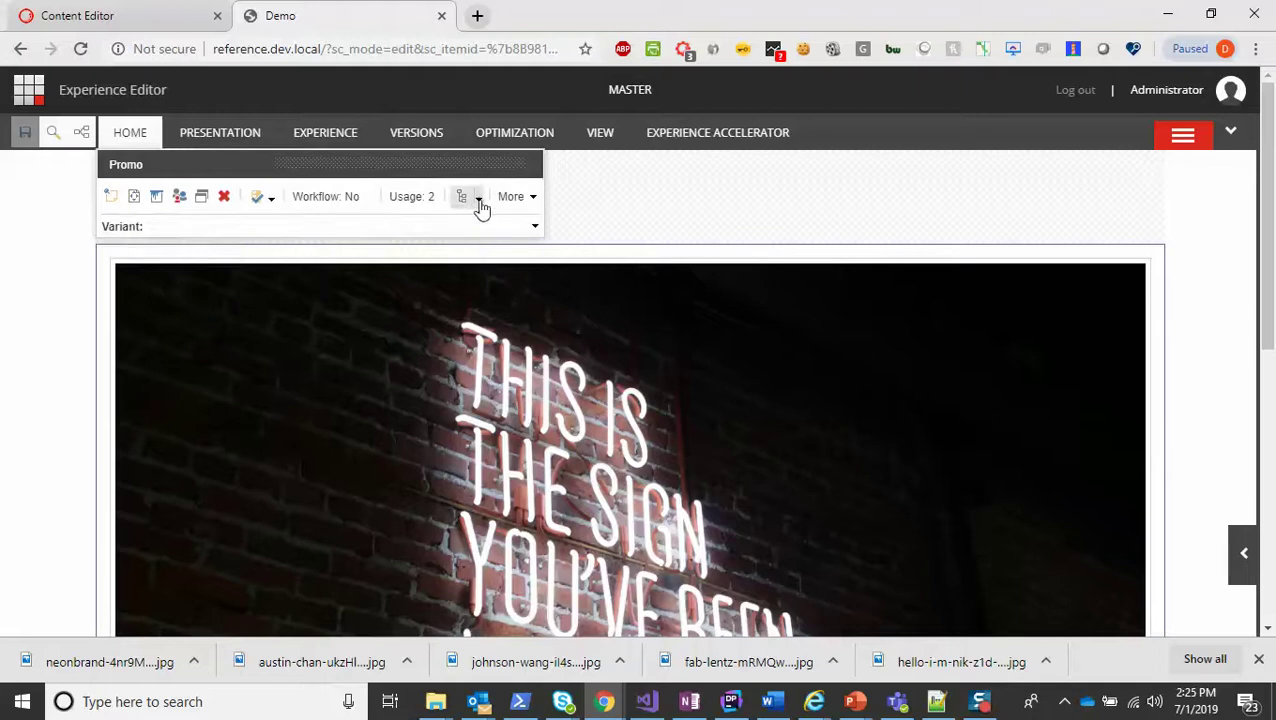
{"action": "left_click", "coordinate": [478, 202]}
{"action": "left_click", "coordinate": [572, 264]}
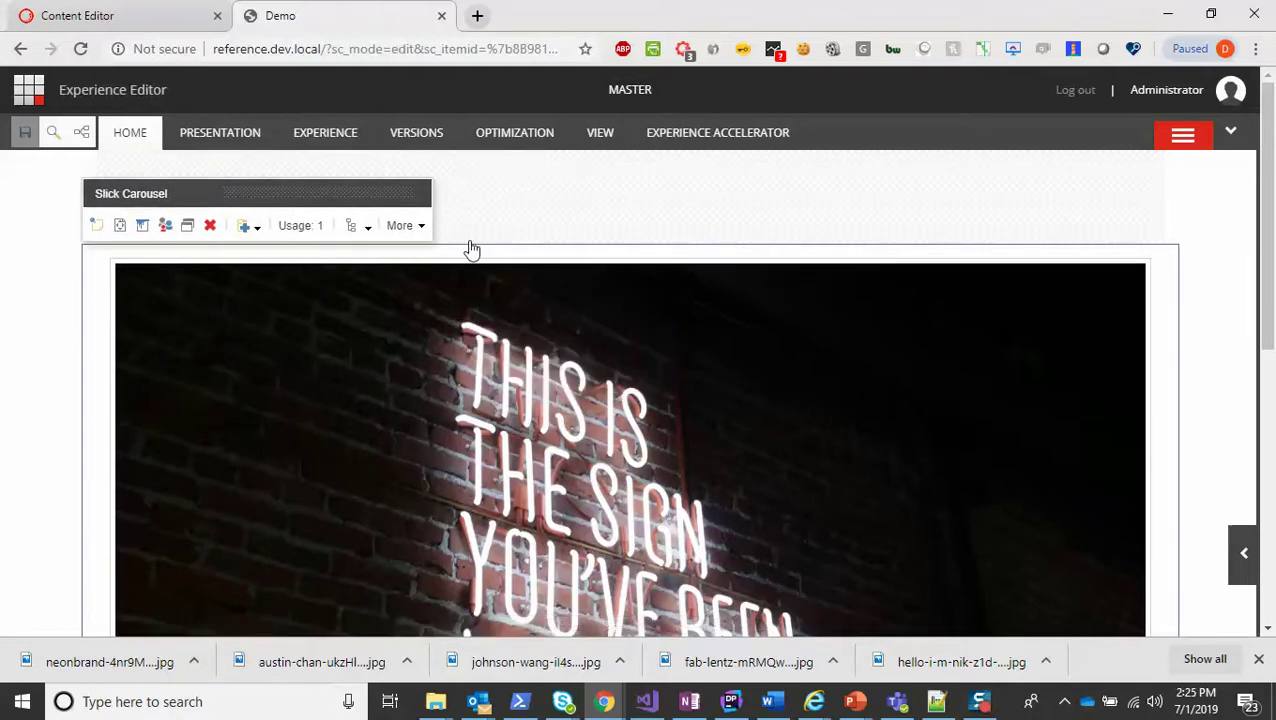
{"action": "left_click", "coordinate": [401, 225]}
{"action": "left_click", "coordinate": [441, 296]}
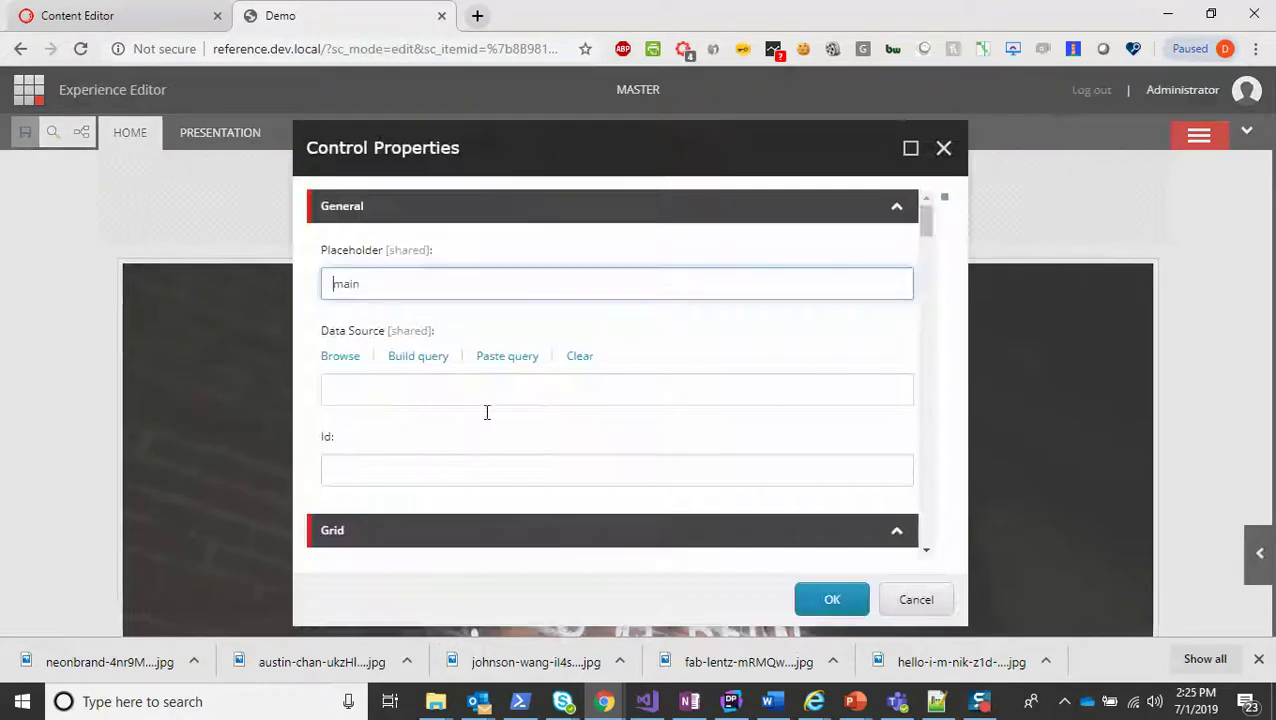
Narrow the carousel's basic grid width for Compact Phones to less than the full 12 columns.
{"action": "scroll", "coordinate": [430, 480], "scroll_direction": "down", "scroll_amount": 3}
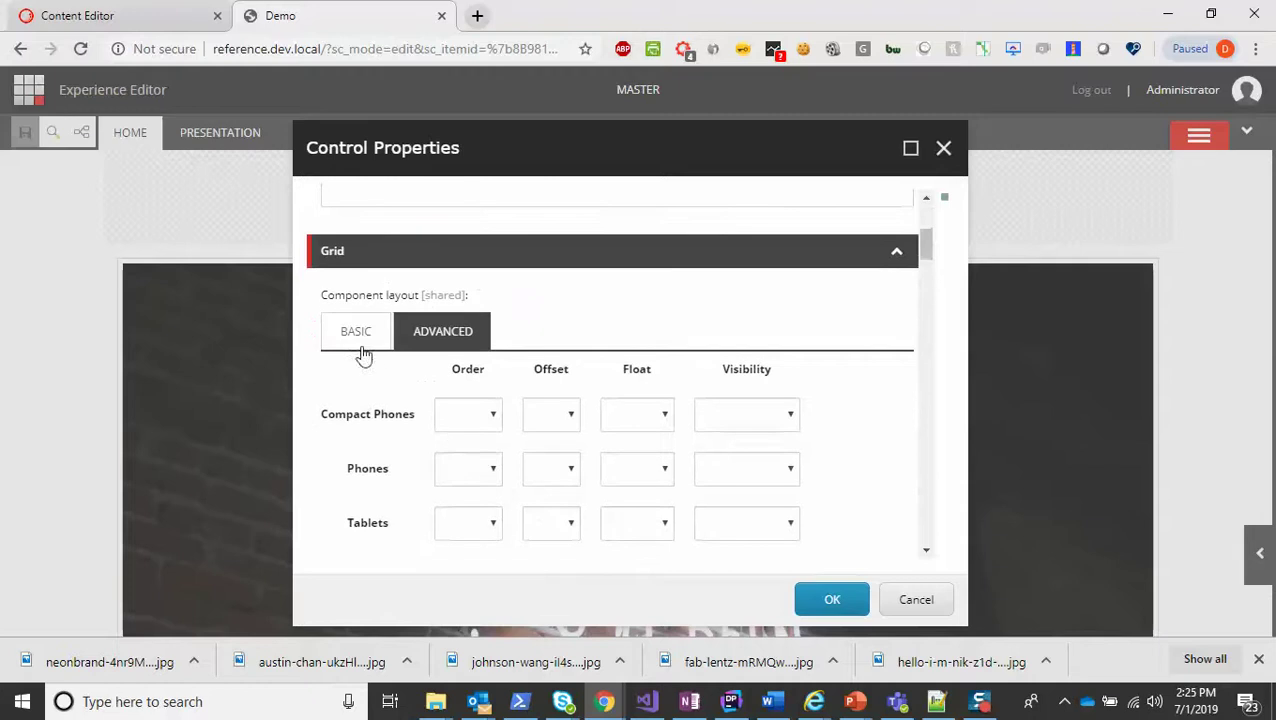
{"action": "left_click", "coordinate": [360, 340]}
{"action": "left_click", "coordinate": [500, 418]}
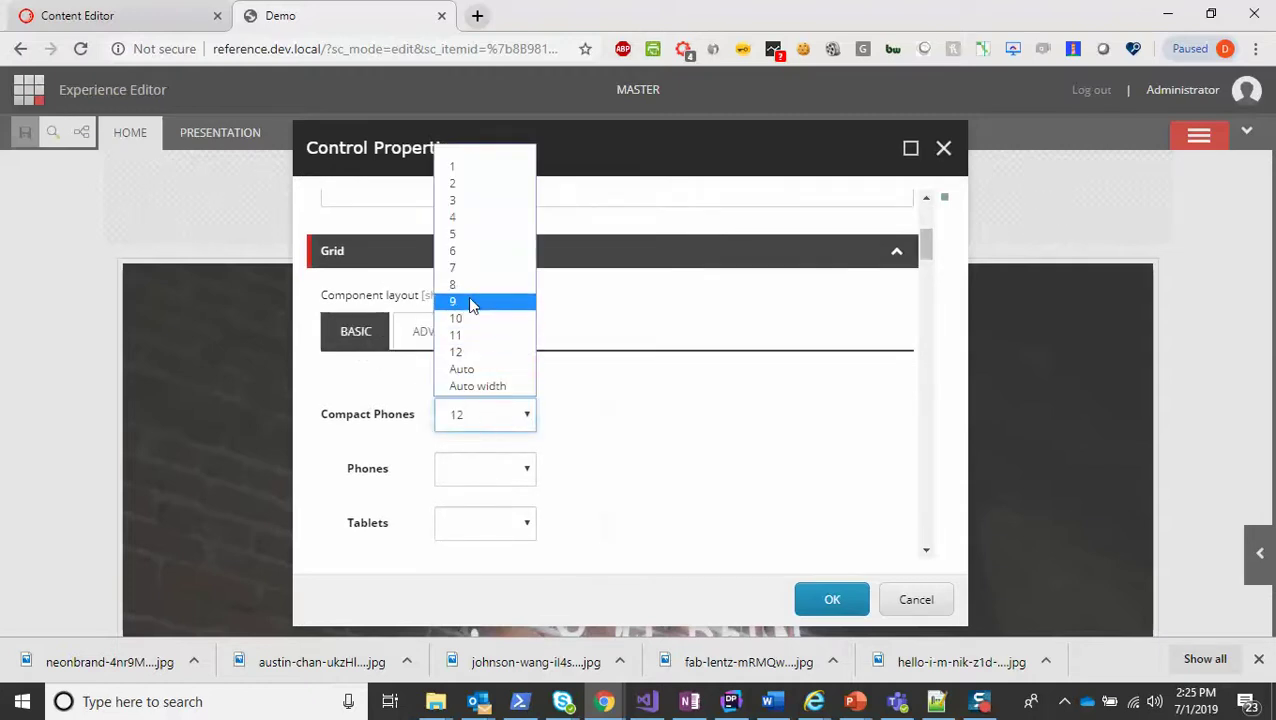
{"action": "left_click", "coordinate": [468, 299]}
Set the carousel's advanced grid offset for Desktops to 1 and apply the component properties.
{"action": "left_click", "coordinate": [451, 340]}
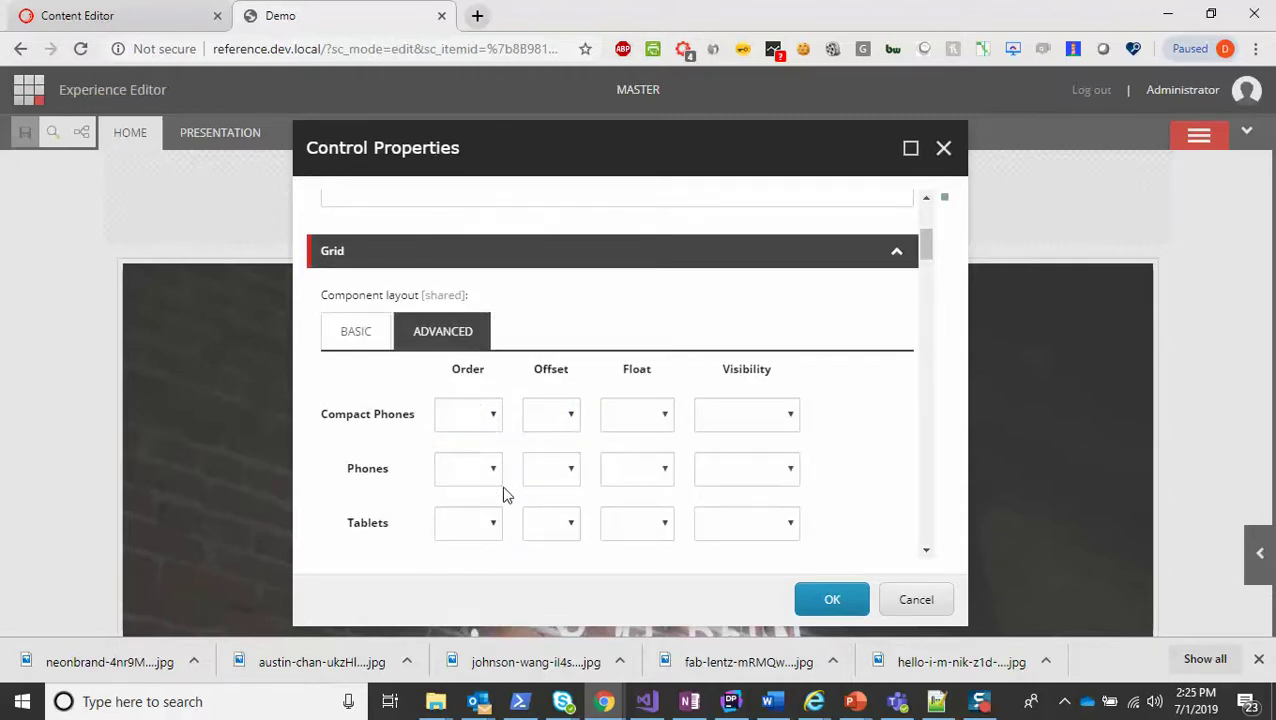
{"action": "scroll", "coordinate": [505, 493], "scroll_direction": "down", "scroll_amount": 3}
{"action": "scroll", "coordinate": [490, 380], "scroll_direction": "up", "scroll_amount": 1}
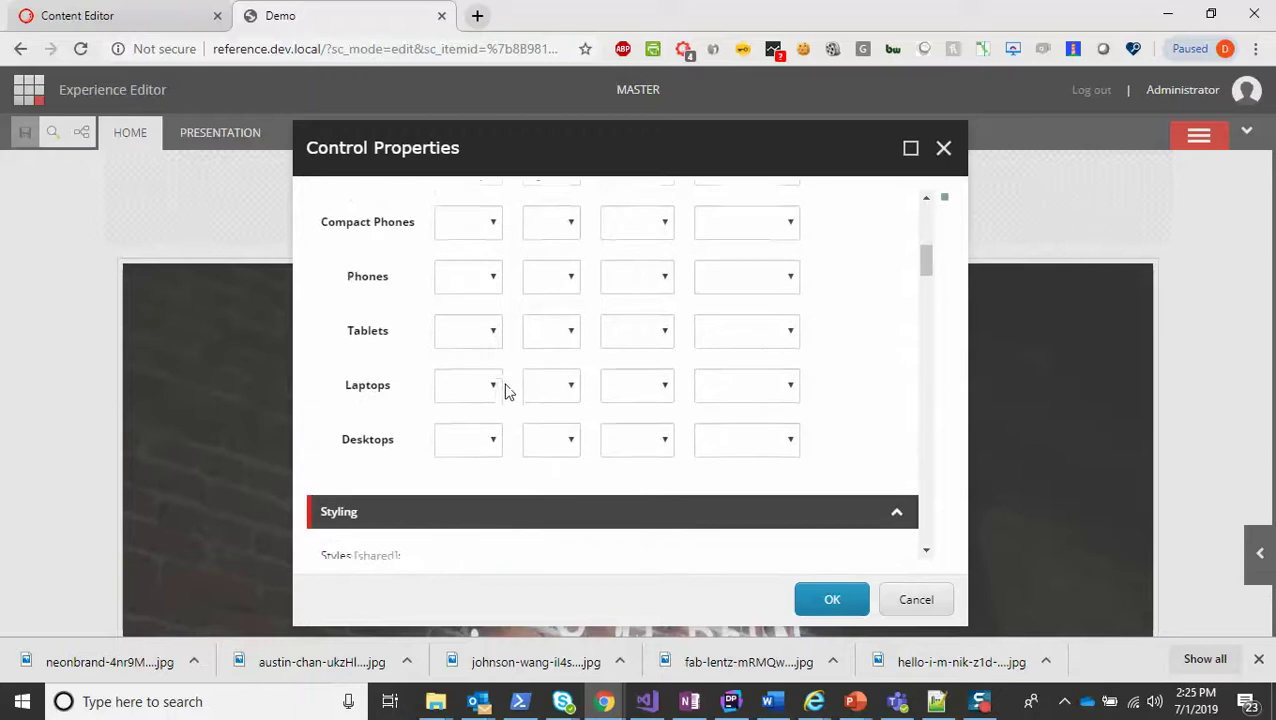
{"action": "scroll", "coordinate": [530, 450], "scroll_direction": "up", "scroll_amount": 2}
{"action": "scroll", "coordinate": [567, 530], "scroll_direction": "down", "scroll_amount": 2}
{"action": "left_click", "coordinate": [562, 455]}
{"action": "left_click", "coordinate": [548, 358]}
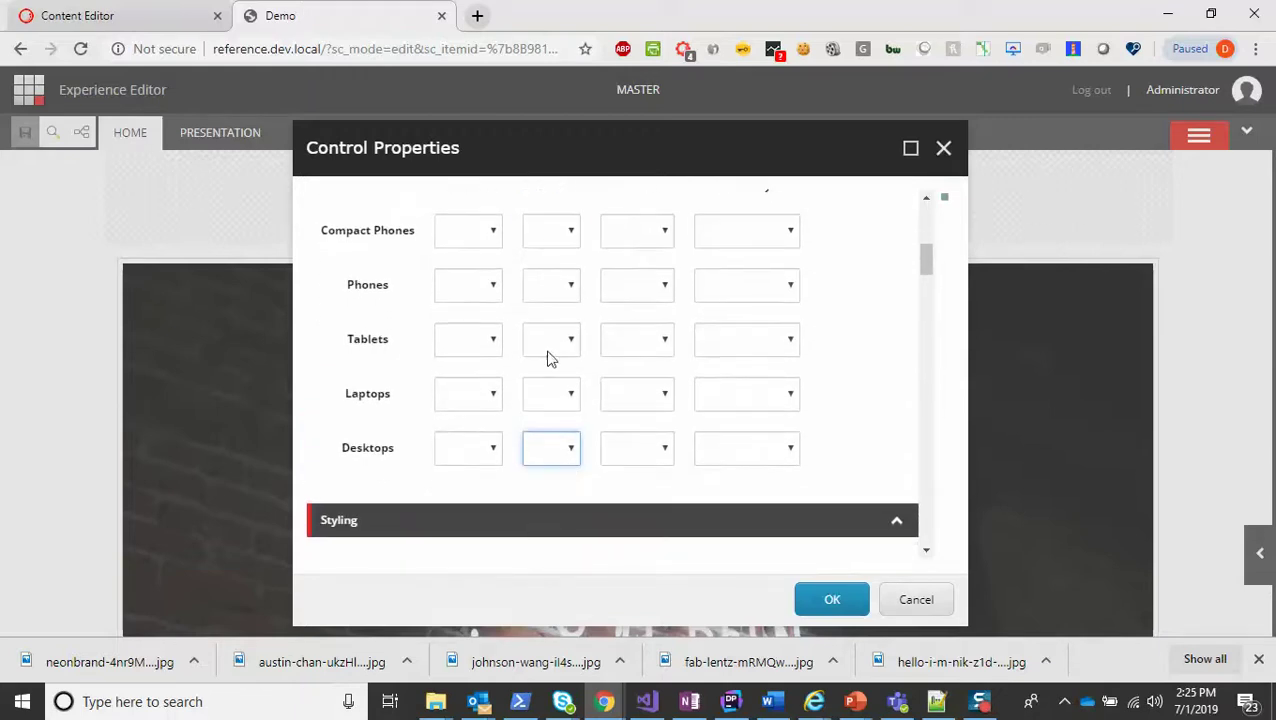
{"action": "left_click", "coordinate": [571, 446]}
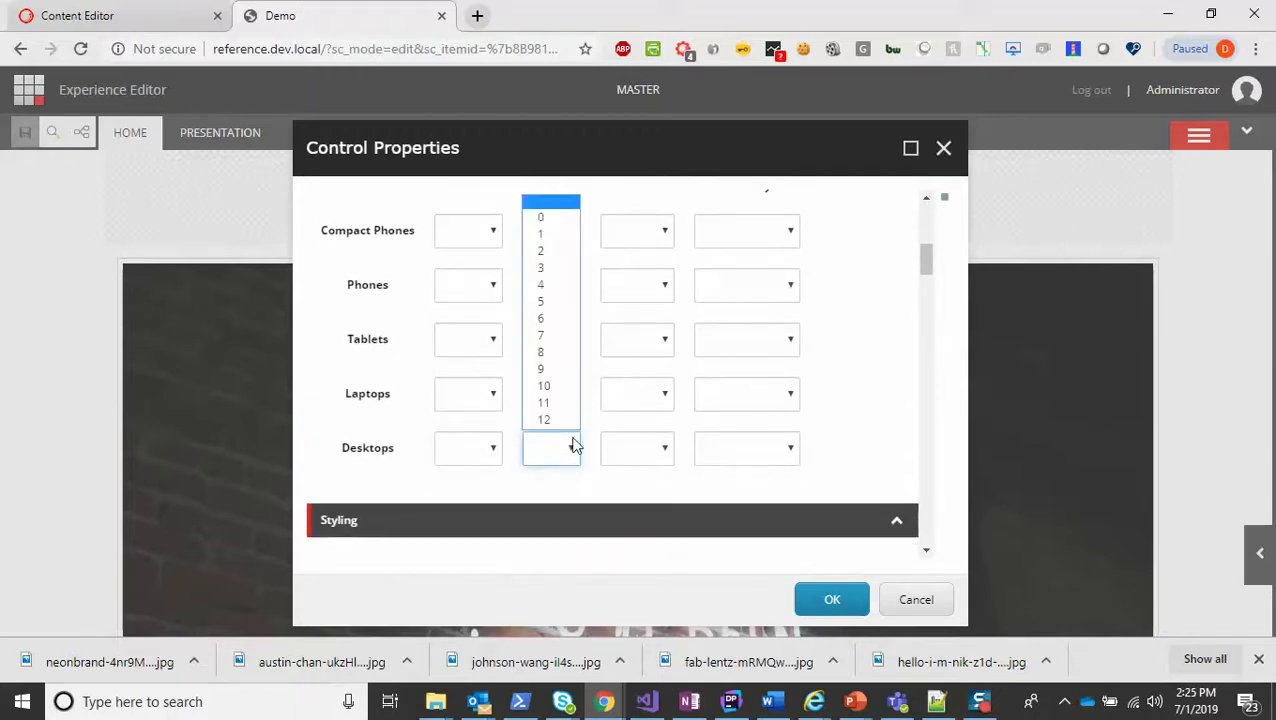
{"action": "left_click", "coordinate": [557, 237]}
{"action": "left_click", "coordinate": [830, 600]}
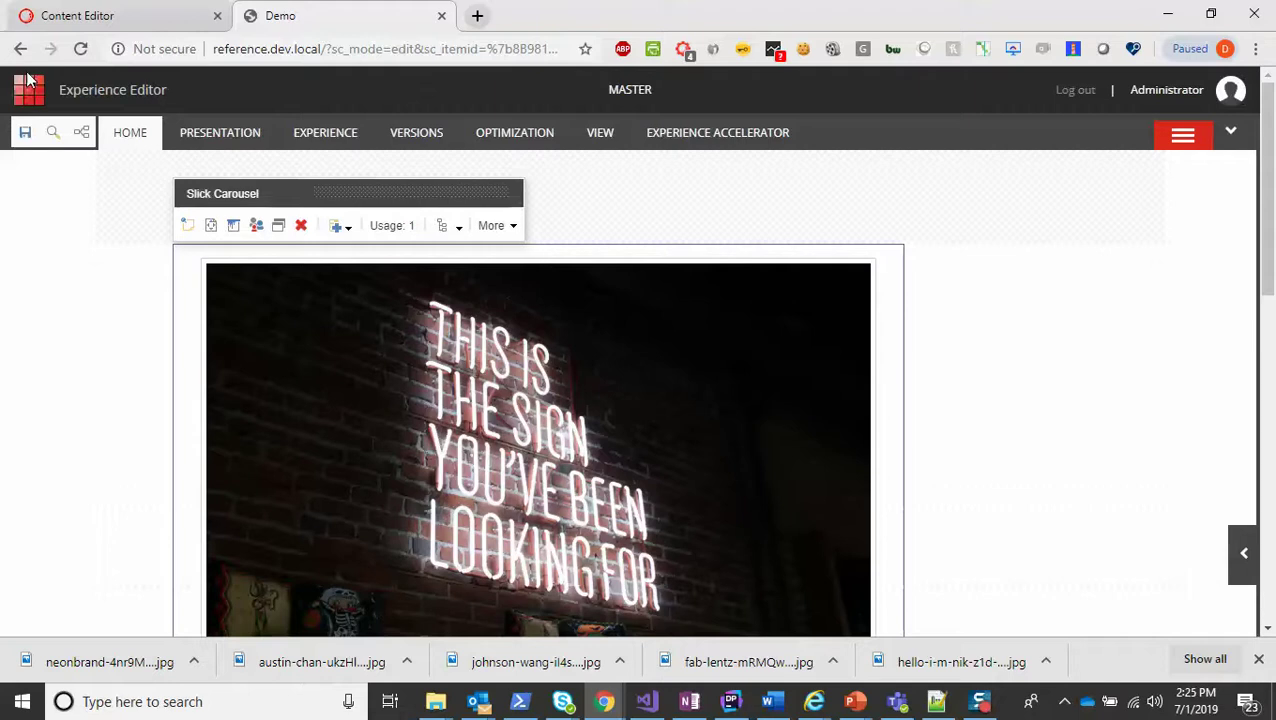
Save the Home page and check the resized carousel's layout.
{"action": "left_click", "coordinate": [20, 134]}
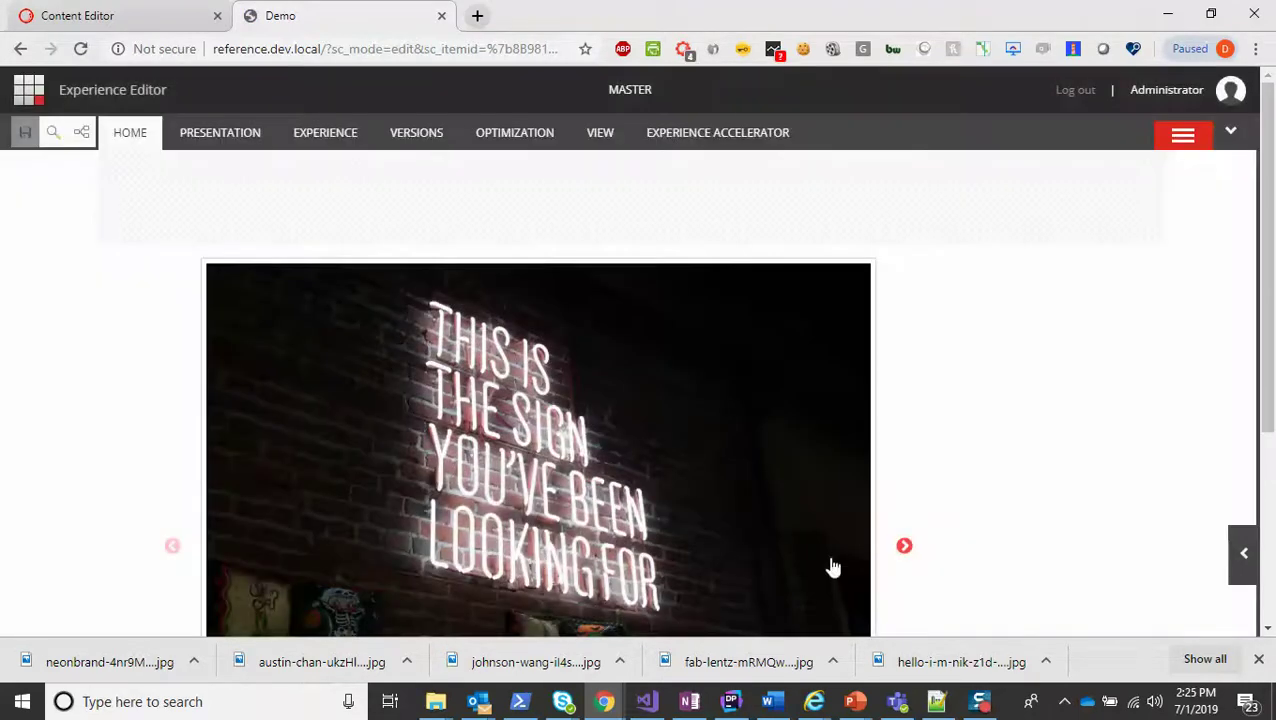
{"action": "scroll", "coordinate": [914, 402], "scroll_direction": "down", "scroll_amount": 2}
{"action": "scroll", "coordinate": [914, 402], "scroll_direction": "up", "scroll_amount": 2}
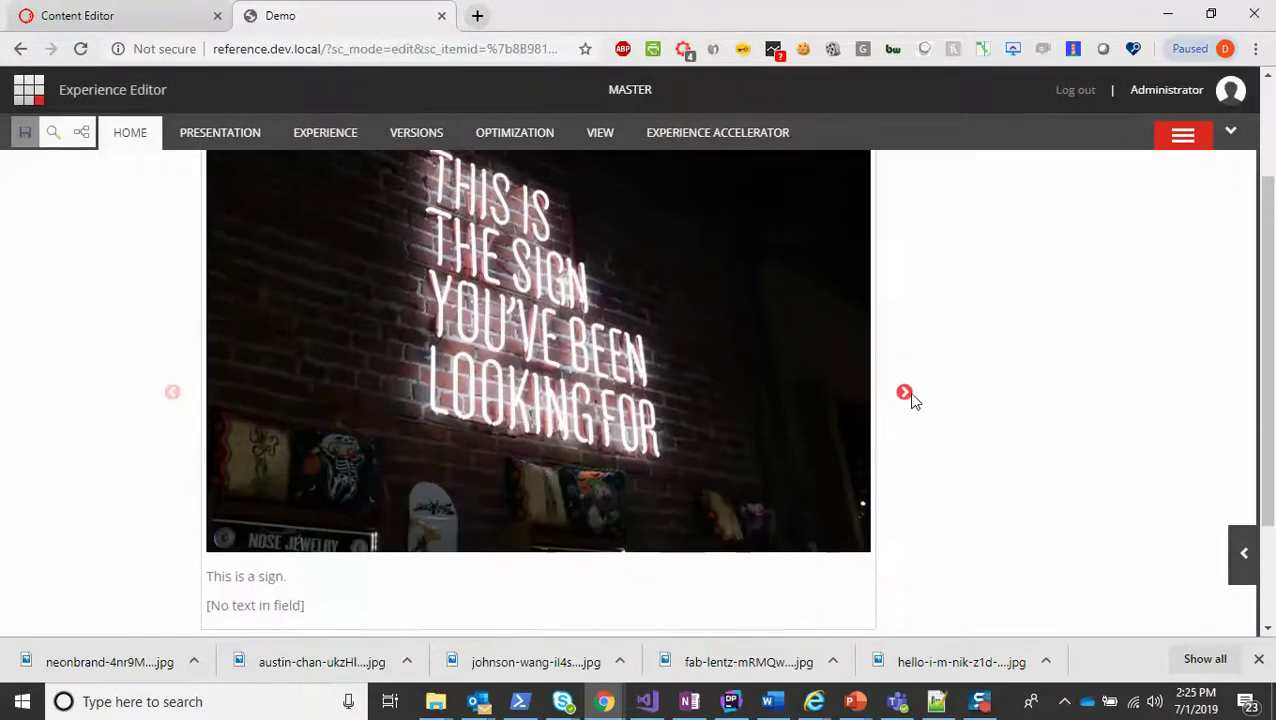
Select the Slick Carousel that holds the displayed Promo slide and open its component properties for editing.
{"action": "left_click", "coordinate": [885, 293]}
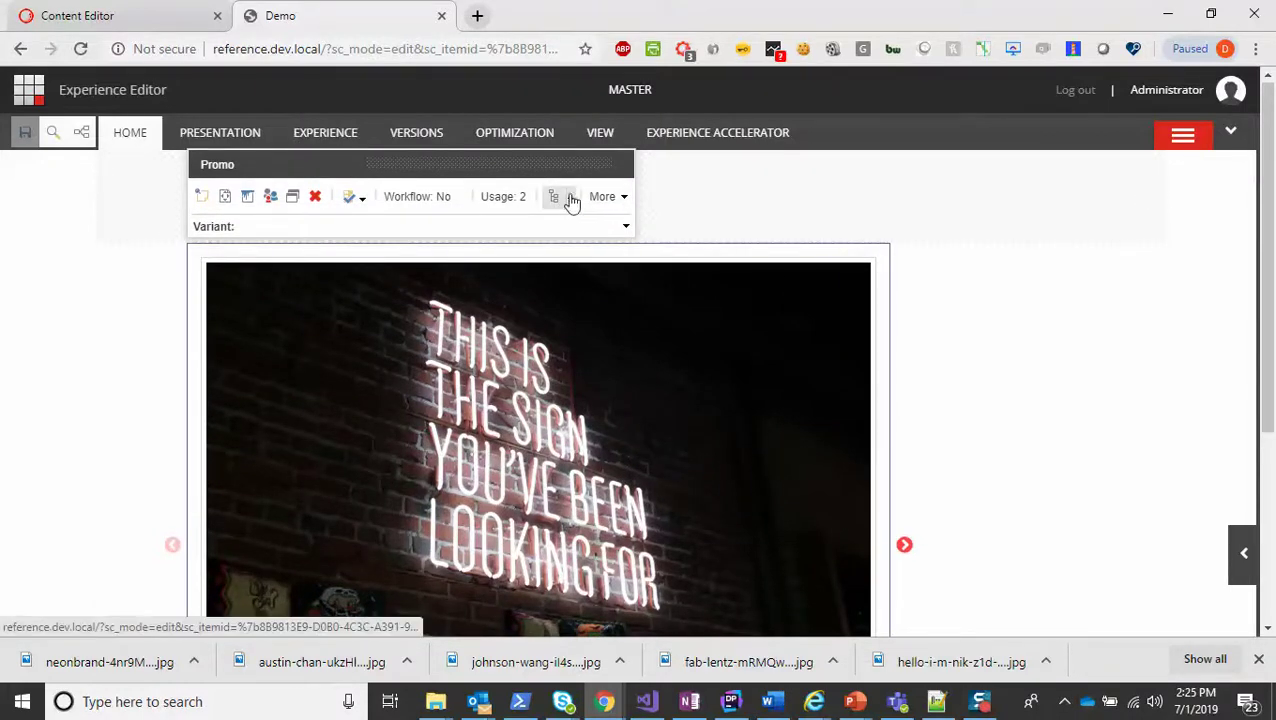
{"action": "left_click", "coordinate": [570, 199]}
{"action": "left_click", "coordinate": [653, 264]}
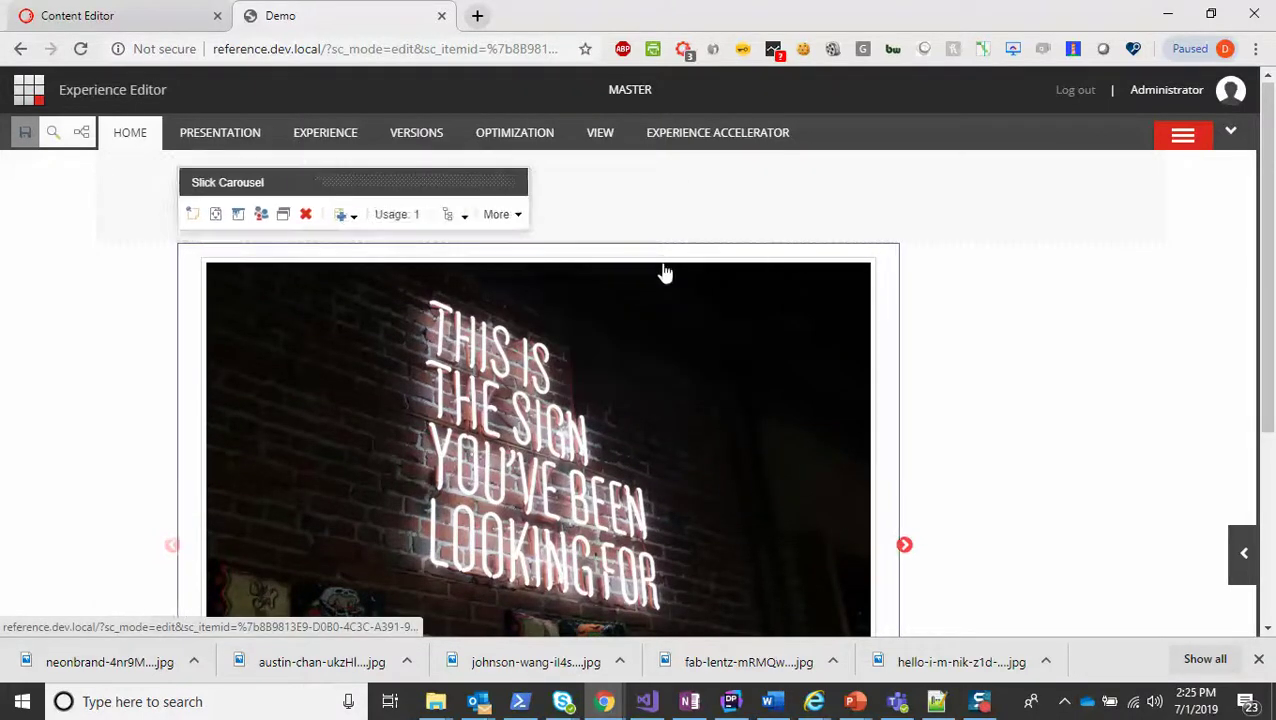
{"action": "left_click", "coordinate": [495, 226]}
{"action": "left_click", "coordinate": [575, 303]}
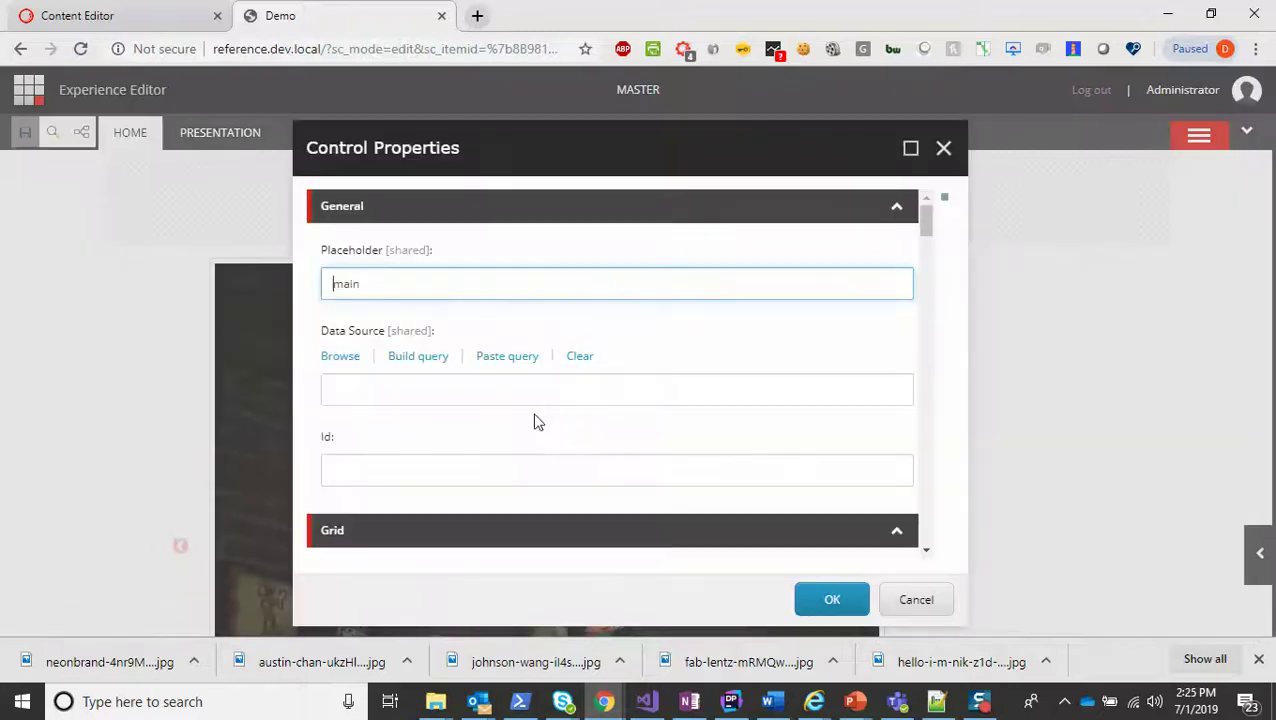
Collapse the Grid and Styling groups in the carousel's properties to get to the Slider Basics settings.
{"action": "scroll", "coordinate": [535, 421], "scroll_direction": "down", "scroll_amount": 4}
{"action": "scroll", "coordinate": [390, 273], "scroll_direction": "up", "scroll_amount": 2}
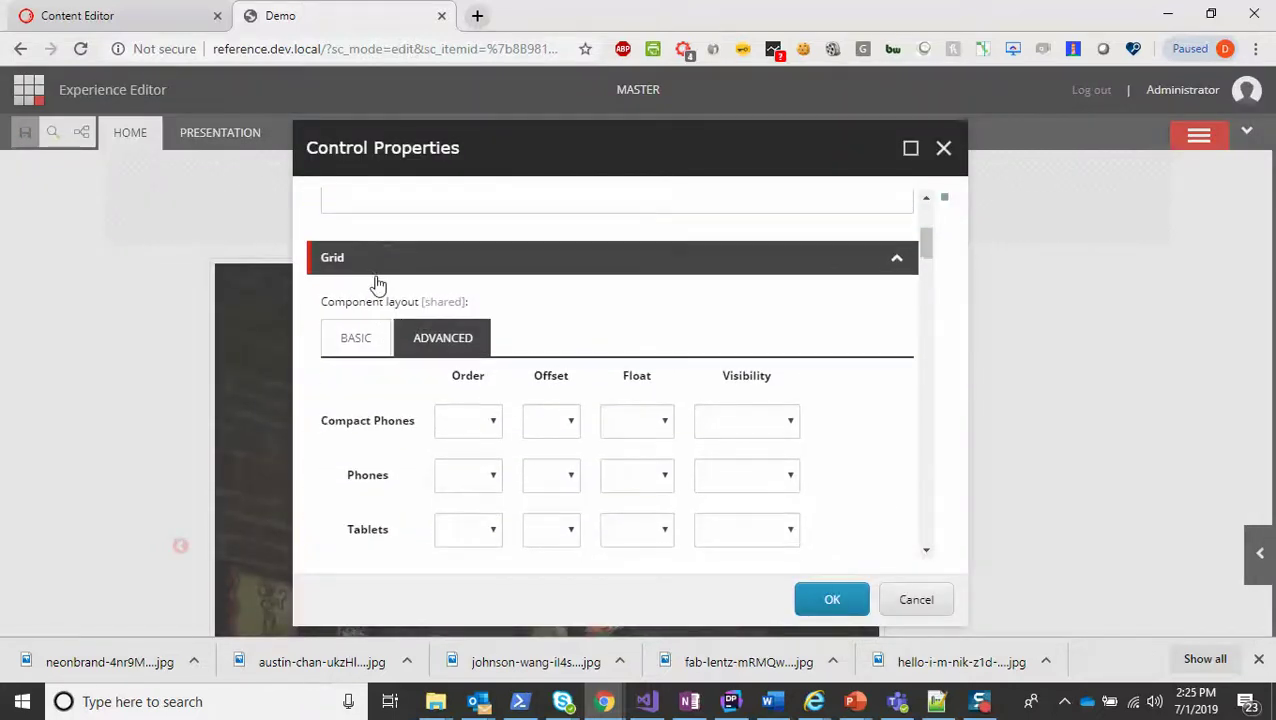
{"action": "left_click", "coordinate": [379, 266]}
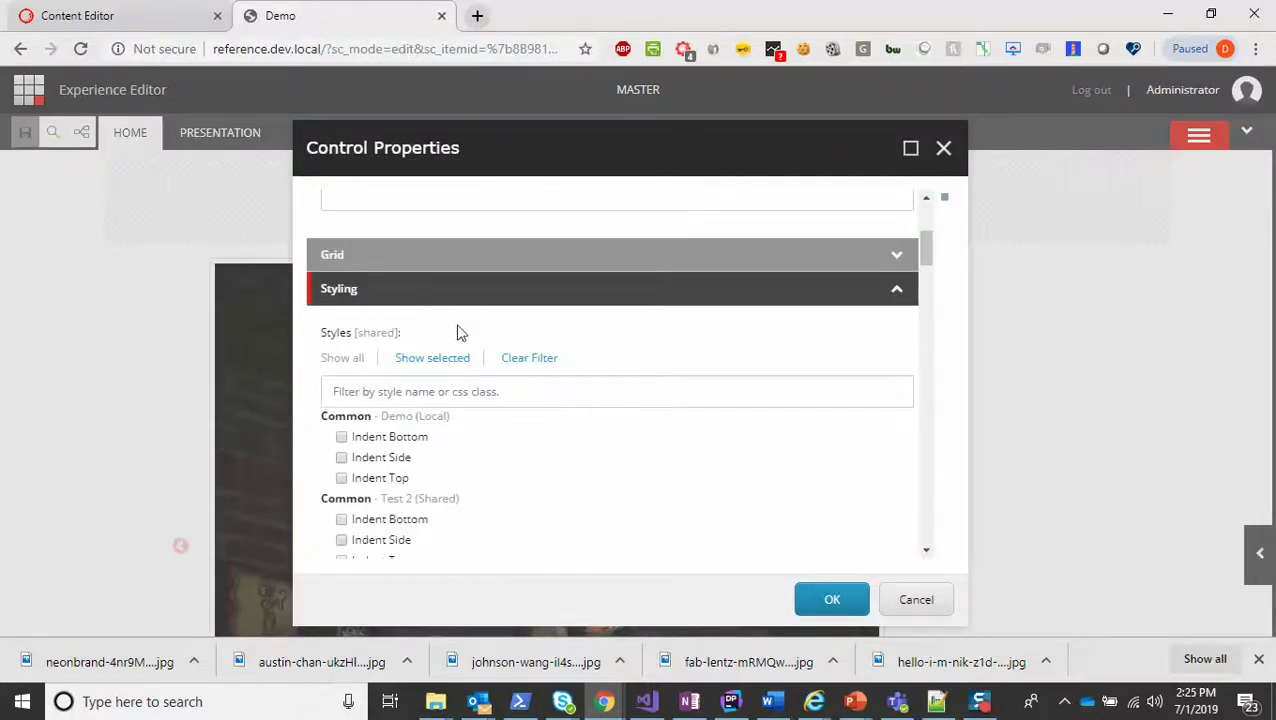
{"action": "left_click", "coordinate": [404, 290]}
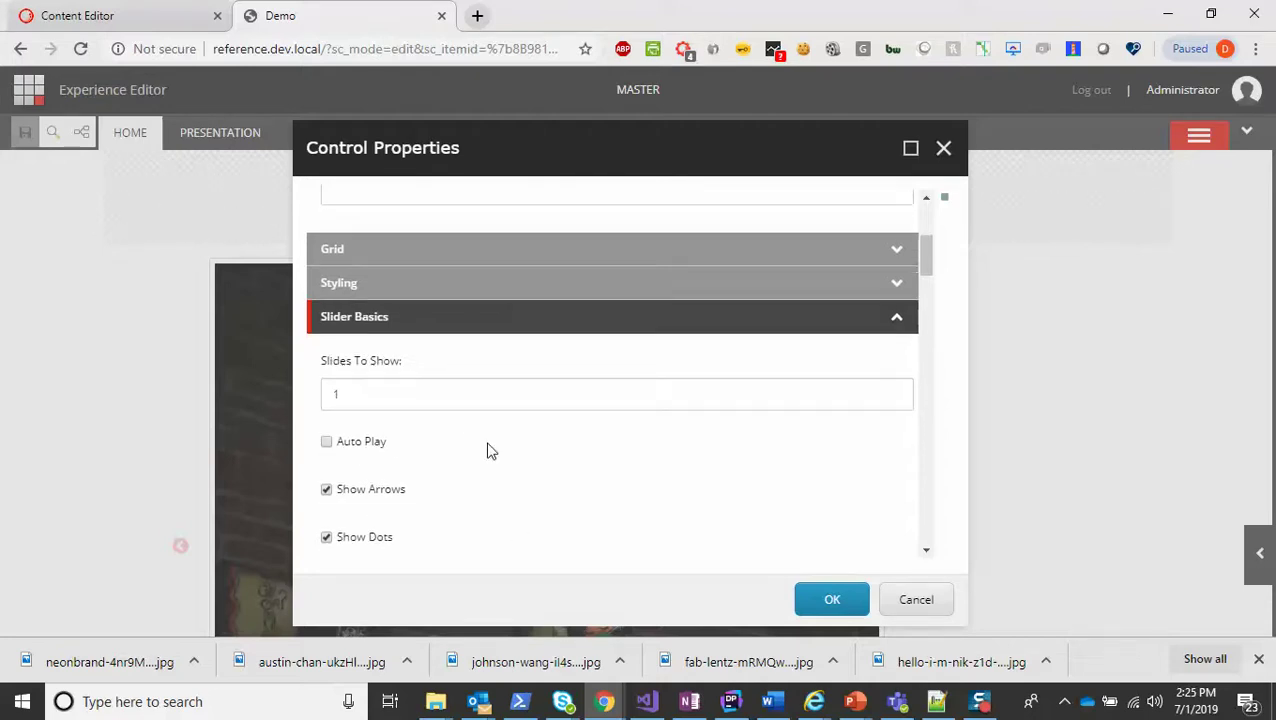
Examine the carousel's Slider Basics and Slider Behavior options, from slides to show and autoplay through to easing.
{"action": "scroll", "coordinate": [460, 430], "scroll_direction": "down", "scroll_amount": 1}
{"action": "scroll", "coordinate": [505, 474], "scroll_direction": "down", "scroll_amount": 2}
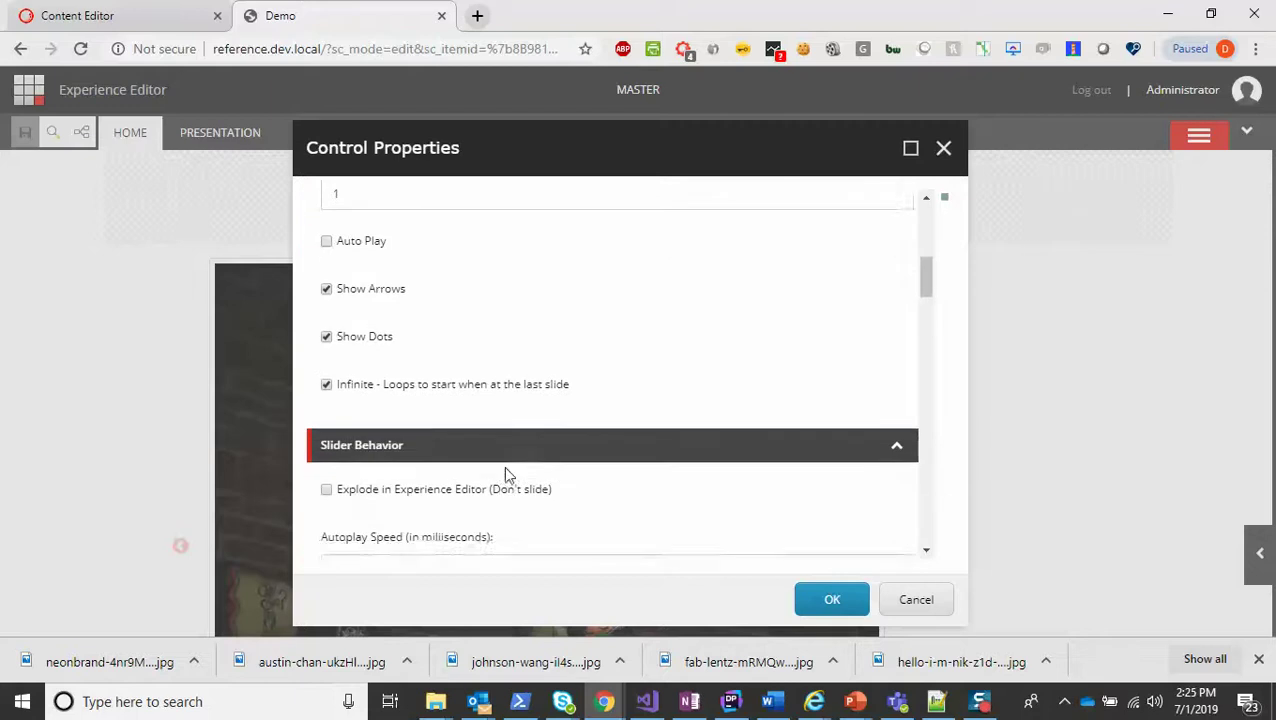
{"action": "scroll", "coordinate": [484, 490], "scroll_direction": "up", "scroll_amount": 1}
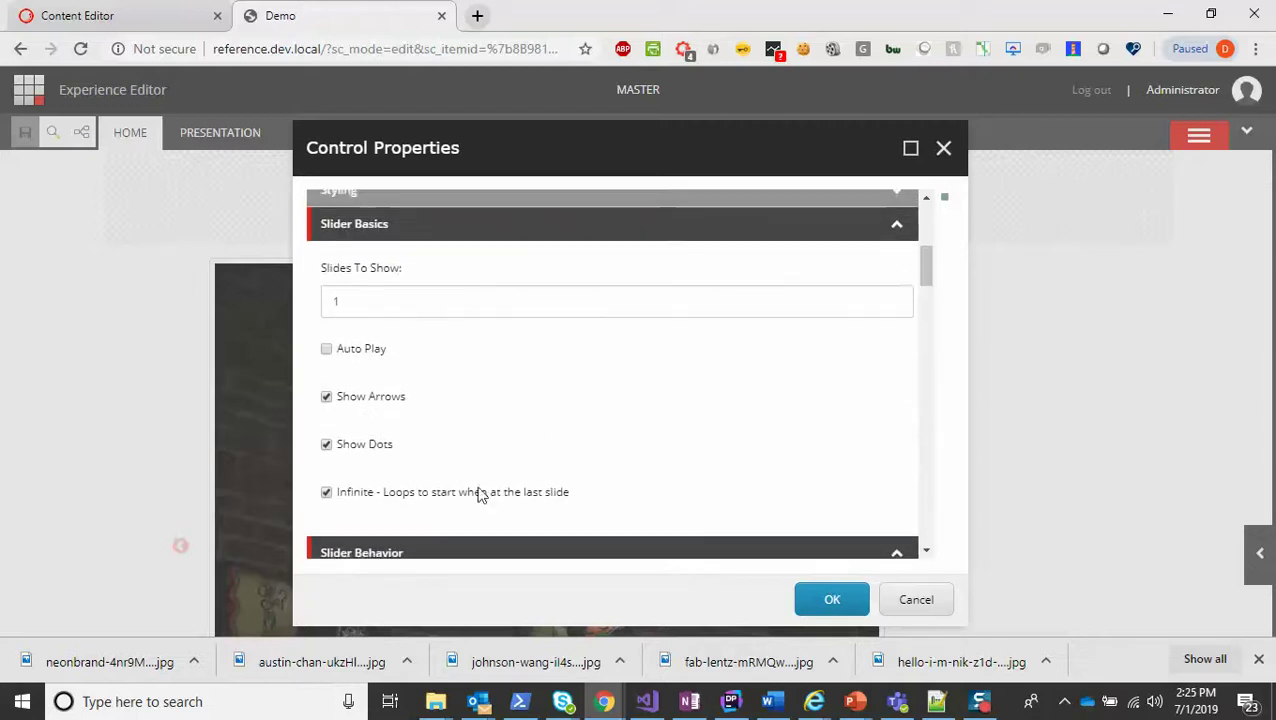
{"action": "scroll", "coordinate": [498, 493], "scroll_direction": "down", "scroll_amount": 2}
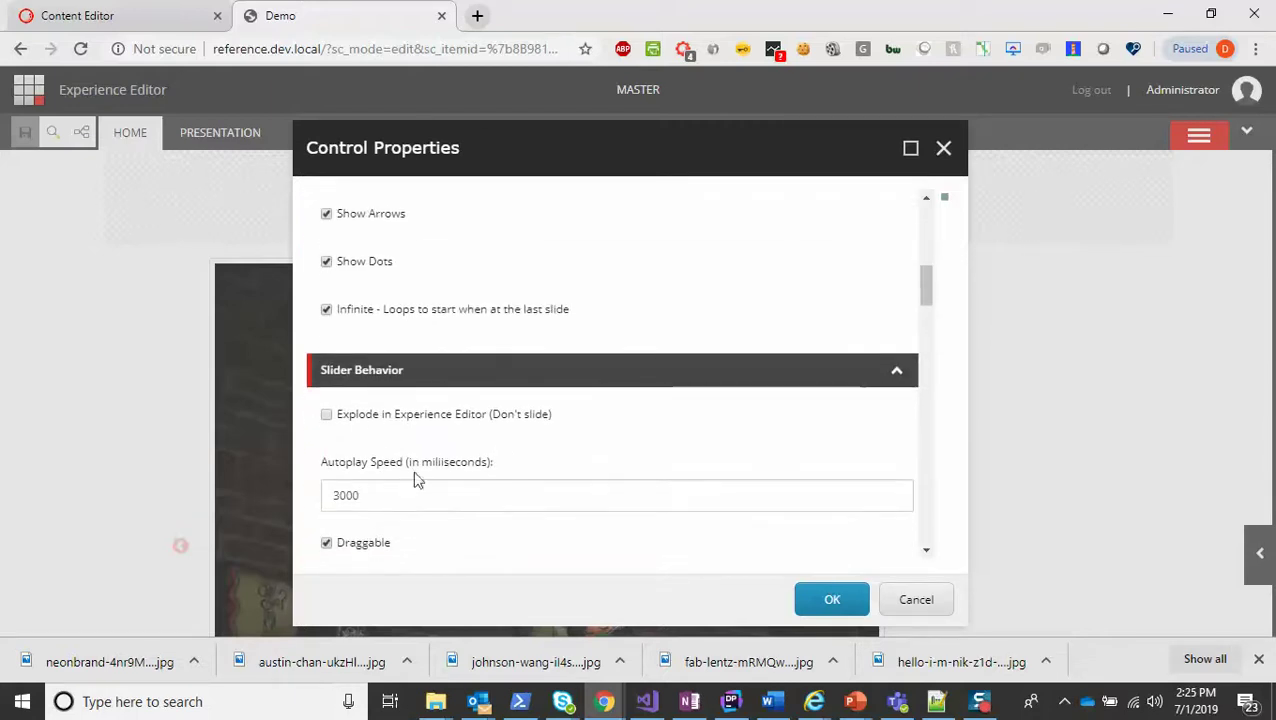
{"action": "scroll", "coordinate": [521, 476], "scroll_direction": "down", "scroll_amount": 2}
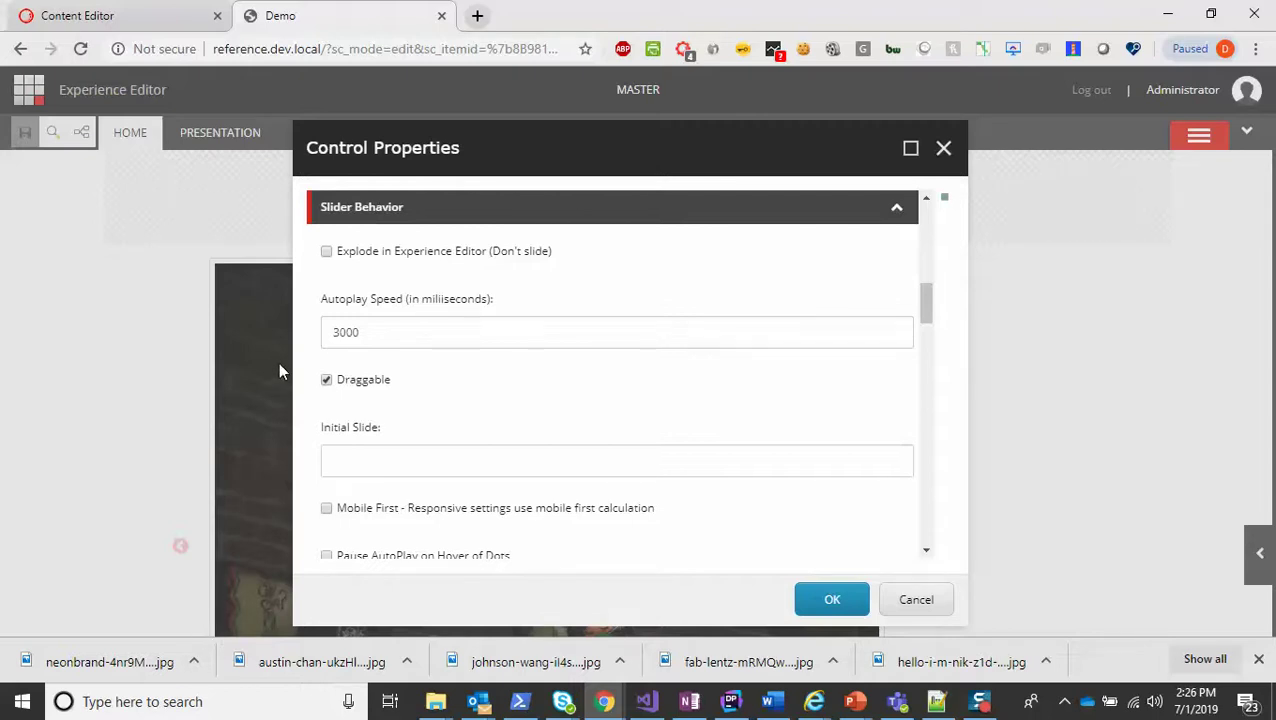
{"action": "scroll", "coordinate": [507, 472], "scroll_direction": "down", "scroll_amount": 3}
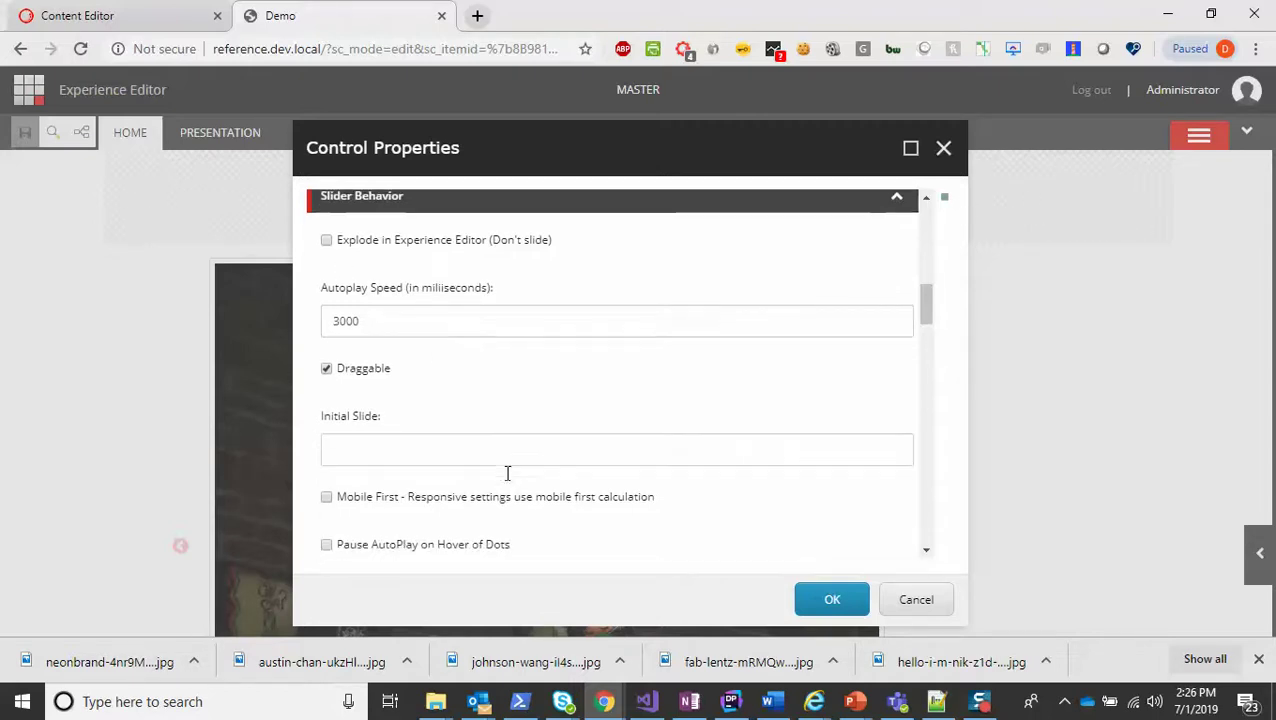
{"action": "scroll", "coordinate": [545, 478], "scroll_direction": "down", "scroll_amount": 2}
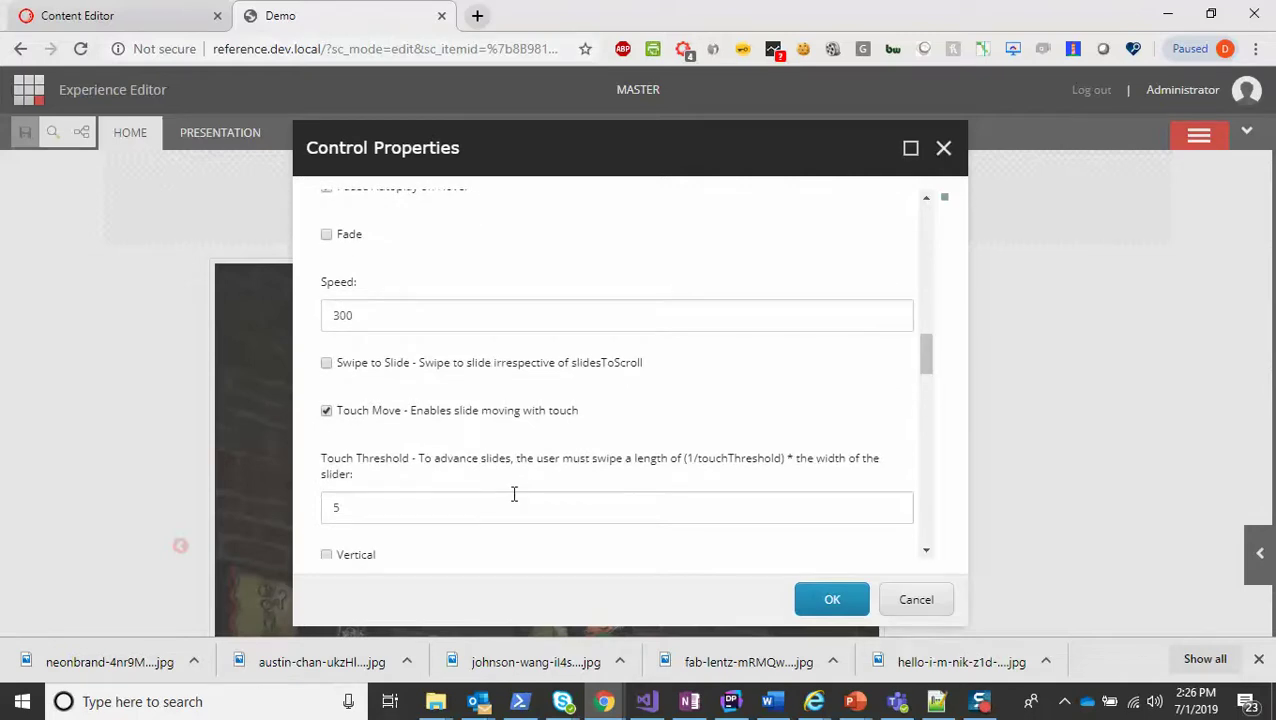
{"action": "scroll", "coordinate": [514, 494], "scroll_direction": "down", "scroll_amount": 3}
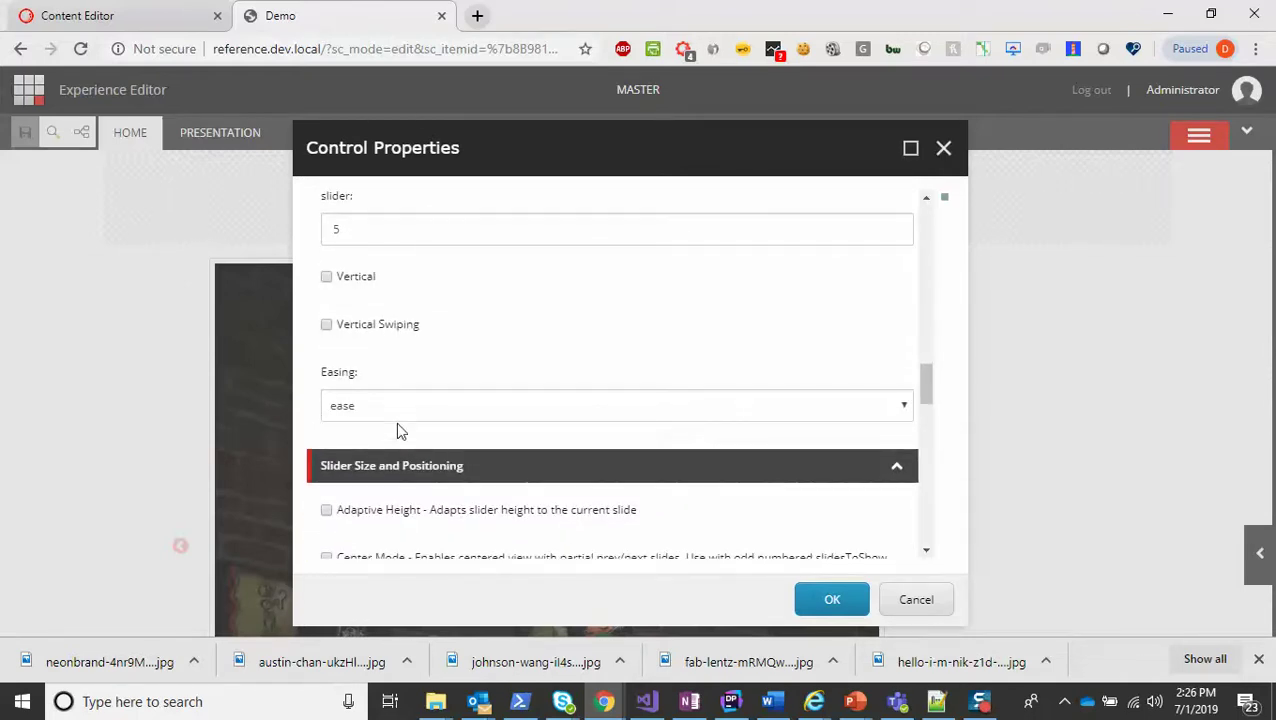
Enable the Fade option in the carousel's Slider Behavior settings.
{"action": "scroll", "coordinate": [366, 346], "scroll_direction": "up", "scroll_amount": 2}
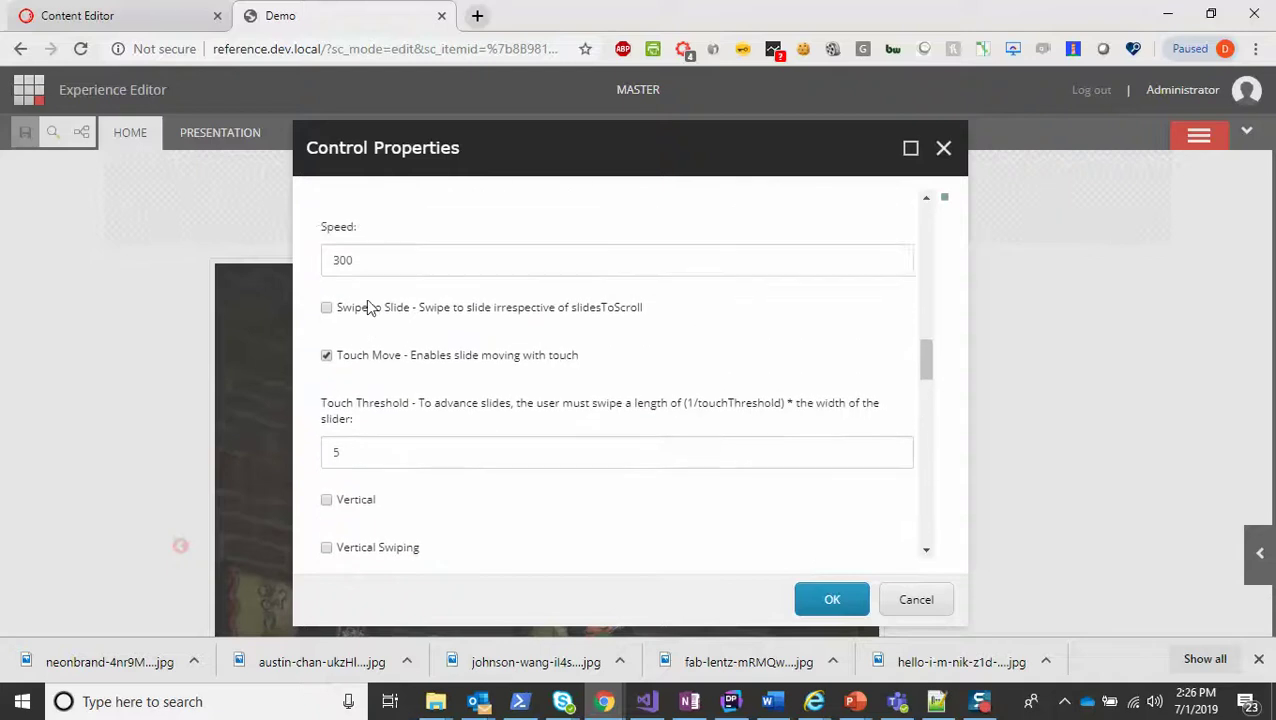
{"action": "scroll", "coordinate": [368, 307], "scroll_direction": "up", "scroll_amount": 2}
{"action": "left_click", "coordinate": [328, 424]}
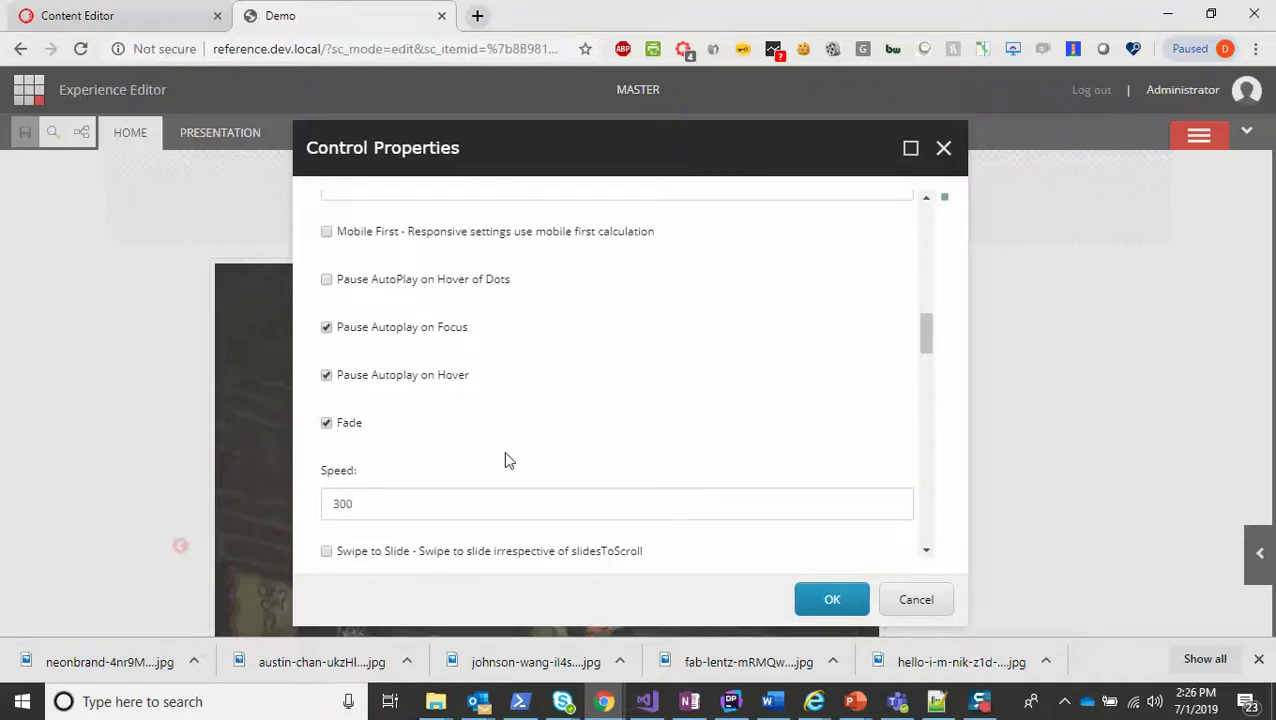
Examine the carousel's Slider Size and Positioning settings and the JSON Additional Options field under Slider Advanced Settings.
{"action": "scroll", "coordinate": [505, 455], "scroll_direction": "down", "scroll_amount": 5}
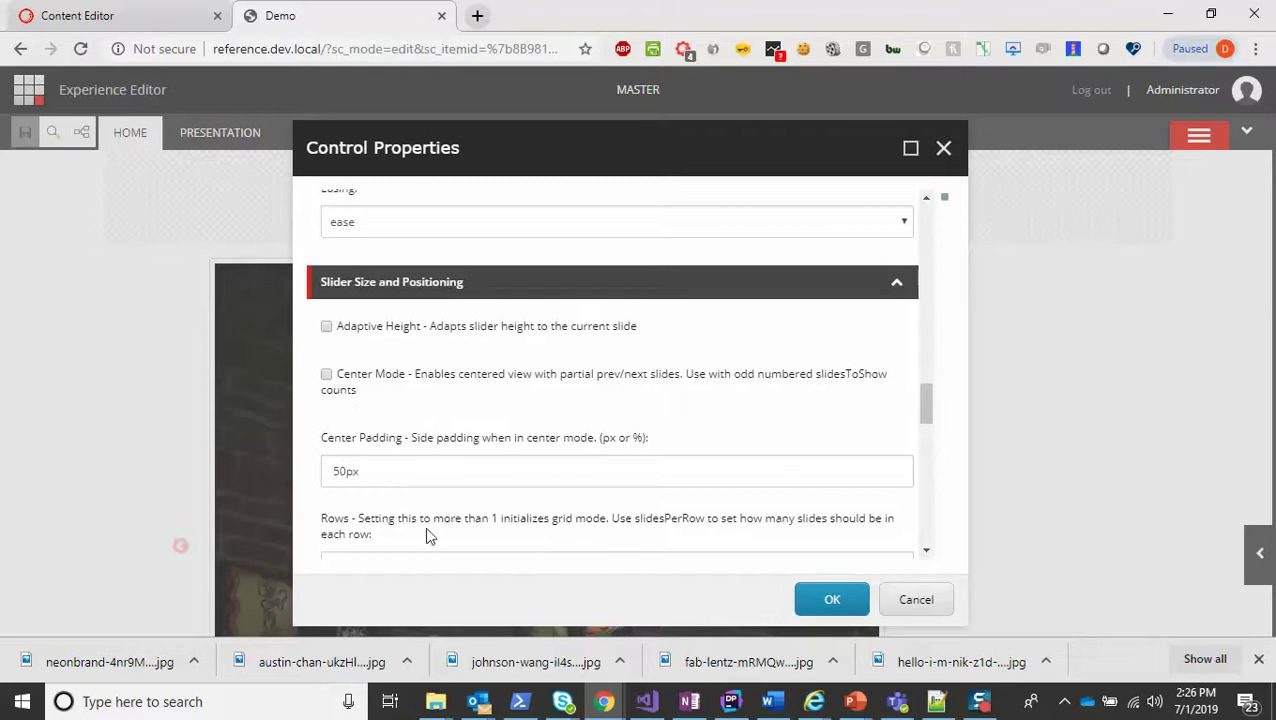
{"action": "scroll", "coordinate": [470, 530], "scroll_direction": "down", "scroll_amount": 5}
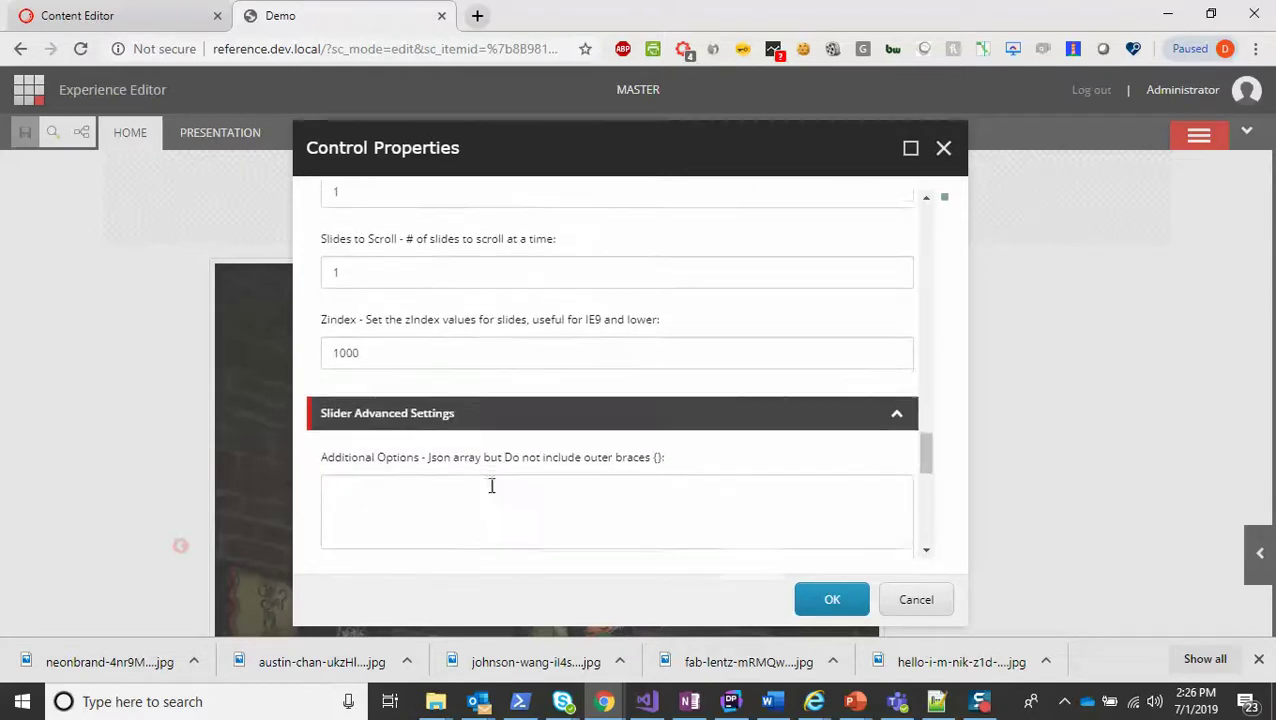
{"action": "left_click", "coordinate": [368, 505]}
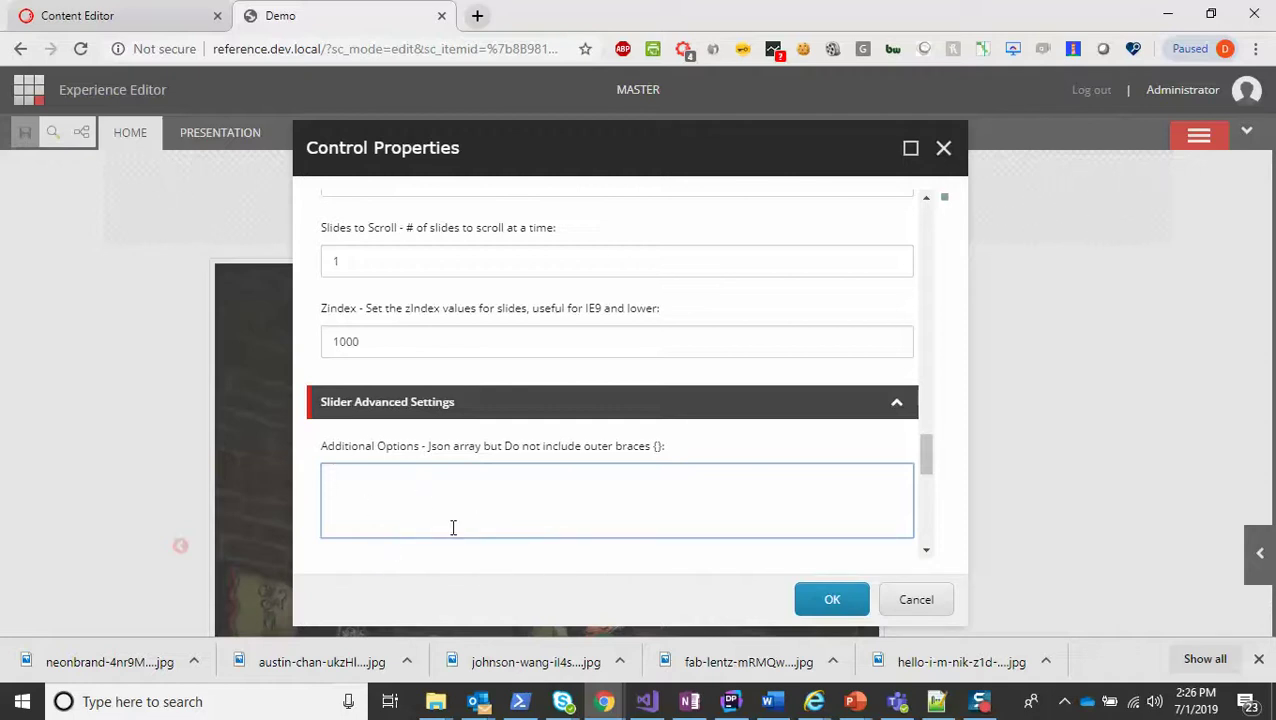
{"action": "left_click", "coordinate": [411, 479]}
{"action": "scroll", "coordinate": [680, 465], "scroll_direction": "down", "scroll_amount": 2}
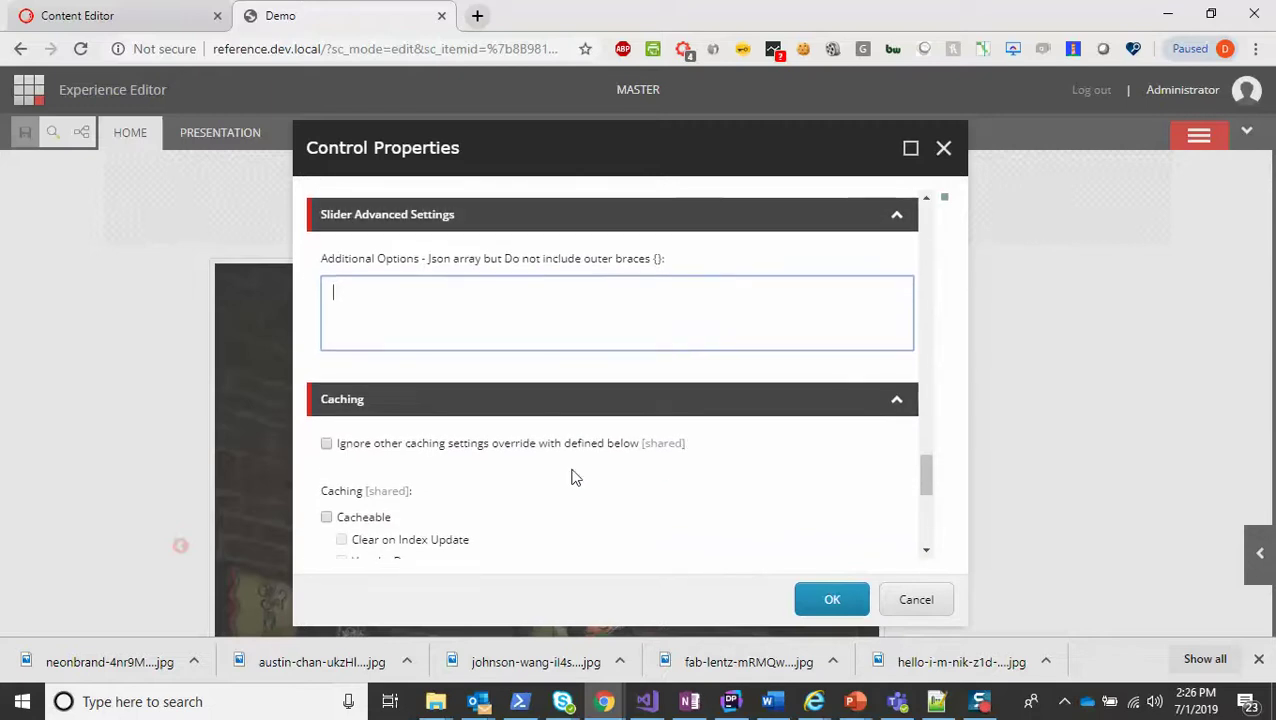
{"action": "scroll", "coordinate": [450, 510], "scroll_direction": "up", "scroll_amount": 2}
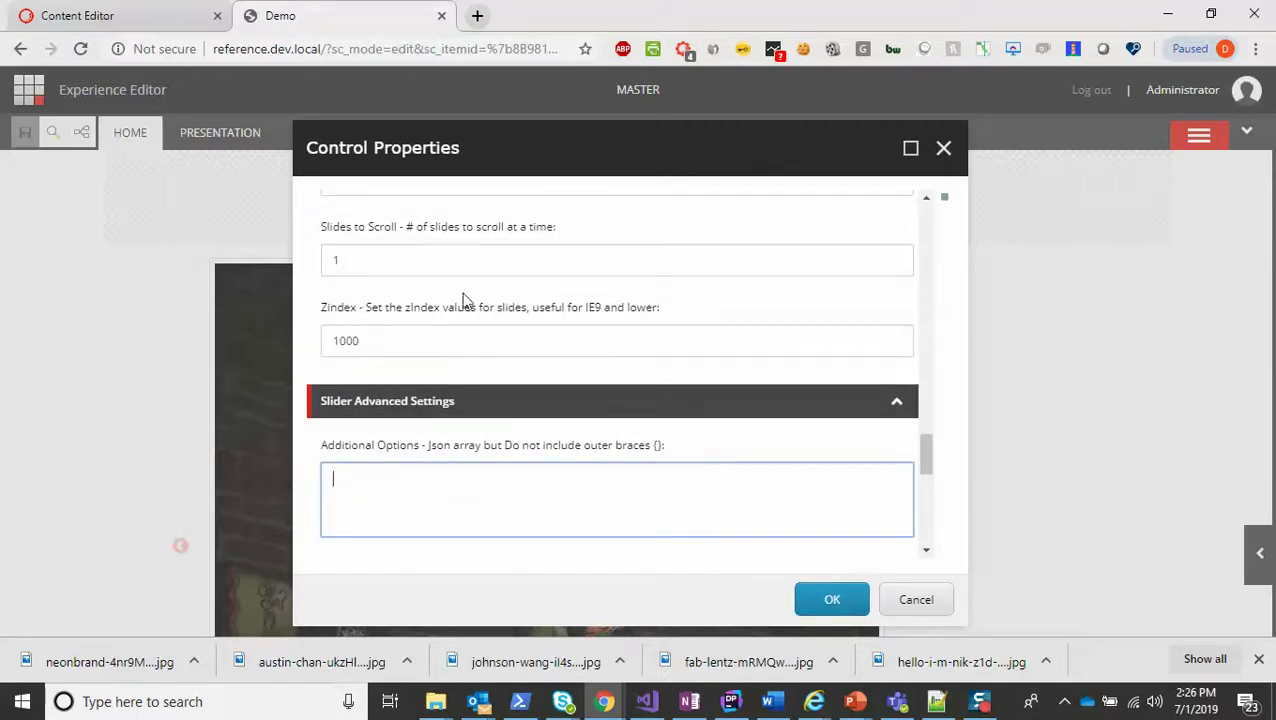
Apply the Slick Carousel's component properties and save the Home page.
{"action": "left_click", "coordinate": [815, 599]}
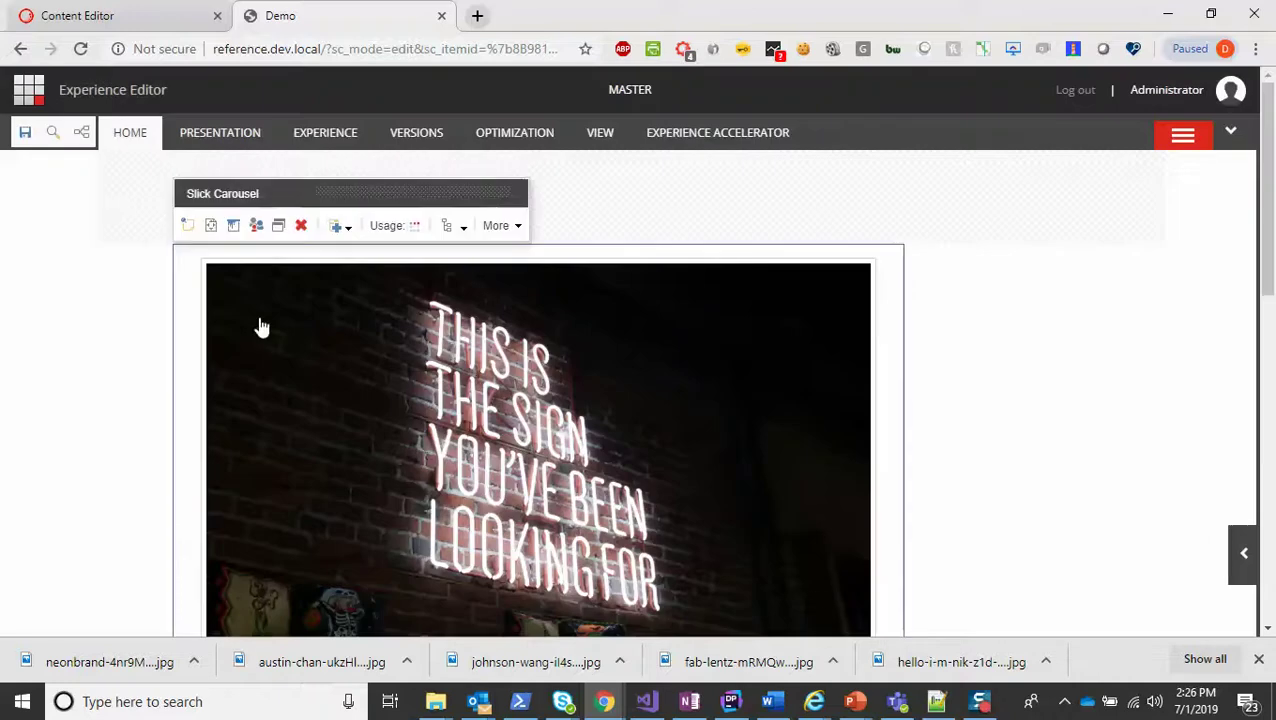
{"action": "left_click", "coordinate": [26, 131]}
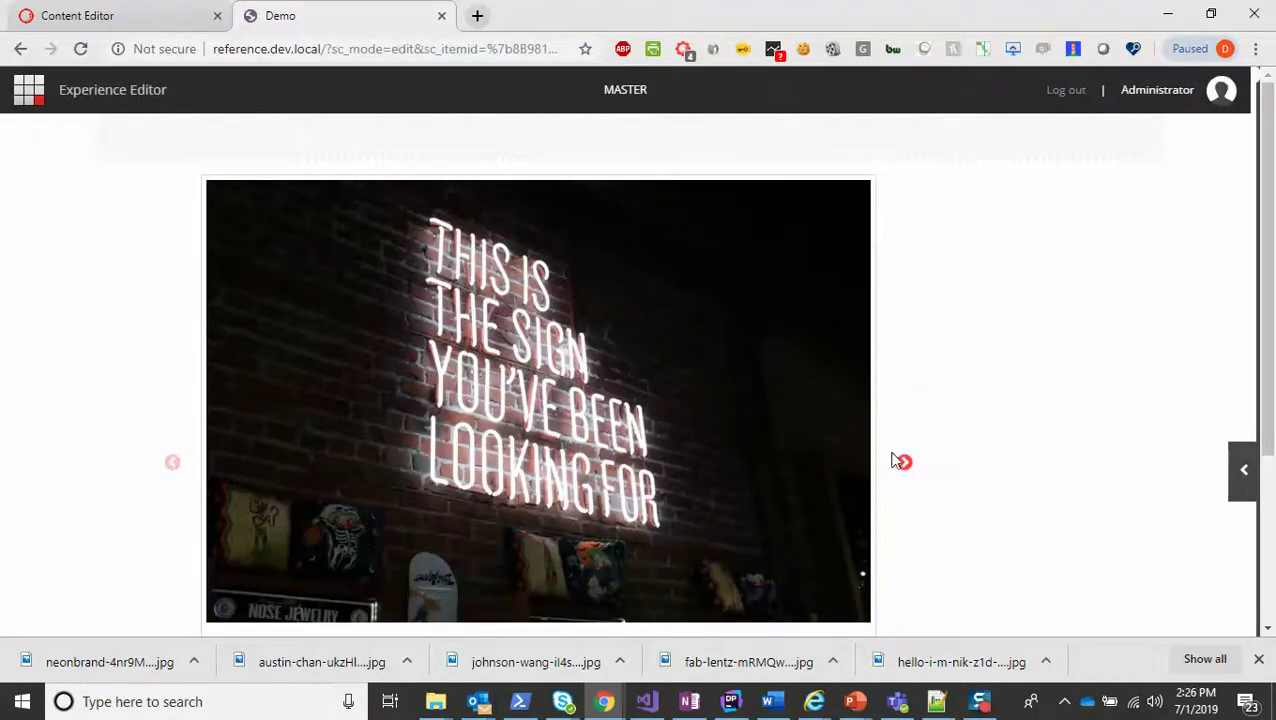
Test the carousel's dot navigation by switching to the "Go up and never stop" slide and view the whole slide.
{"action": "scroll", "coordinate": [838, 494], "scroll_direction": "down", "scroll_amount": 1}
{"action": "scroll", "coordinate": [843, 487], "scroll_direction": "down", "scroll_amount": 2}
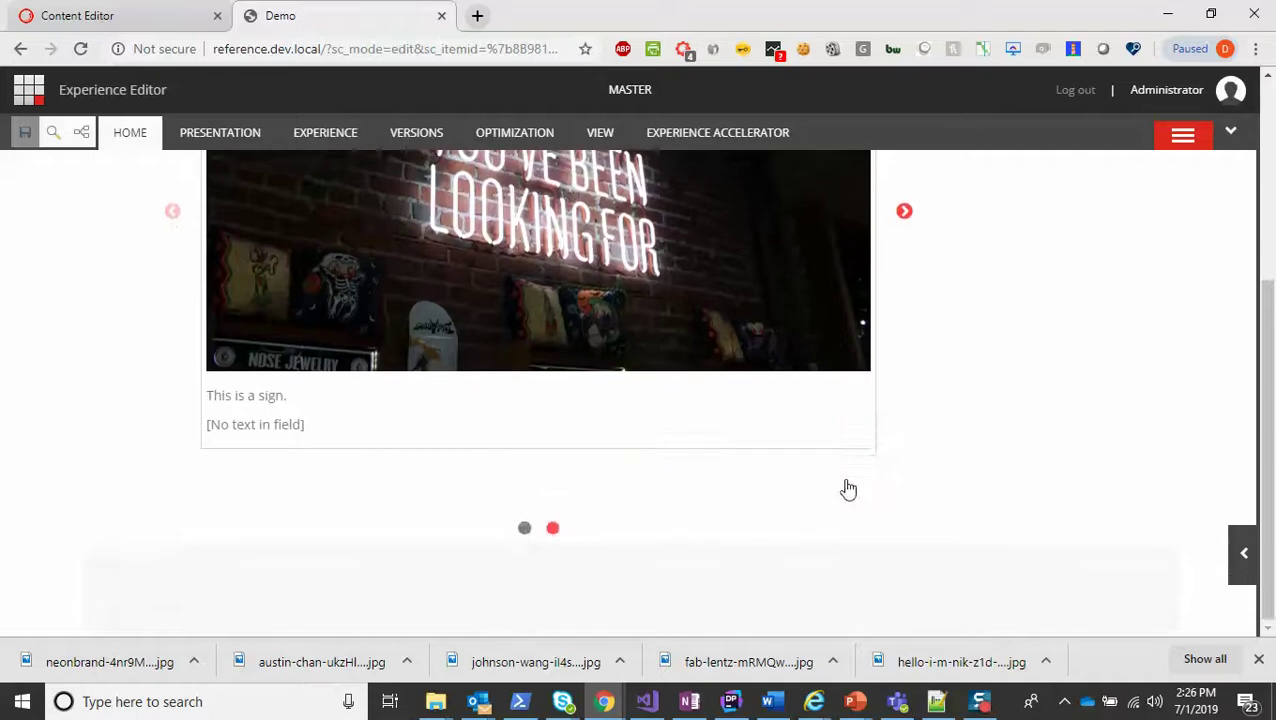
{"action": "scroll", "coordinate": [846, 489], "scroll_direction": "up", "scroll_amount": 2}
{"action": "scroll", "coordinate": [846, 489], "scroll_direction": "down", "scroll_amount": 3}
{"action": "left_click", "coordinate": [525, 530]}
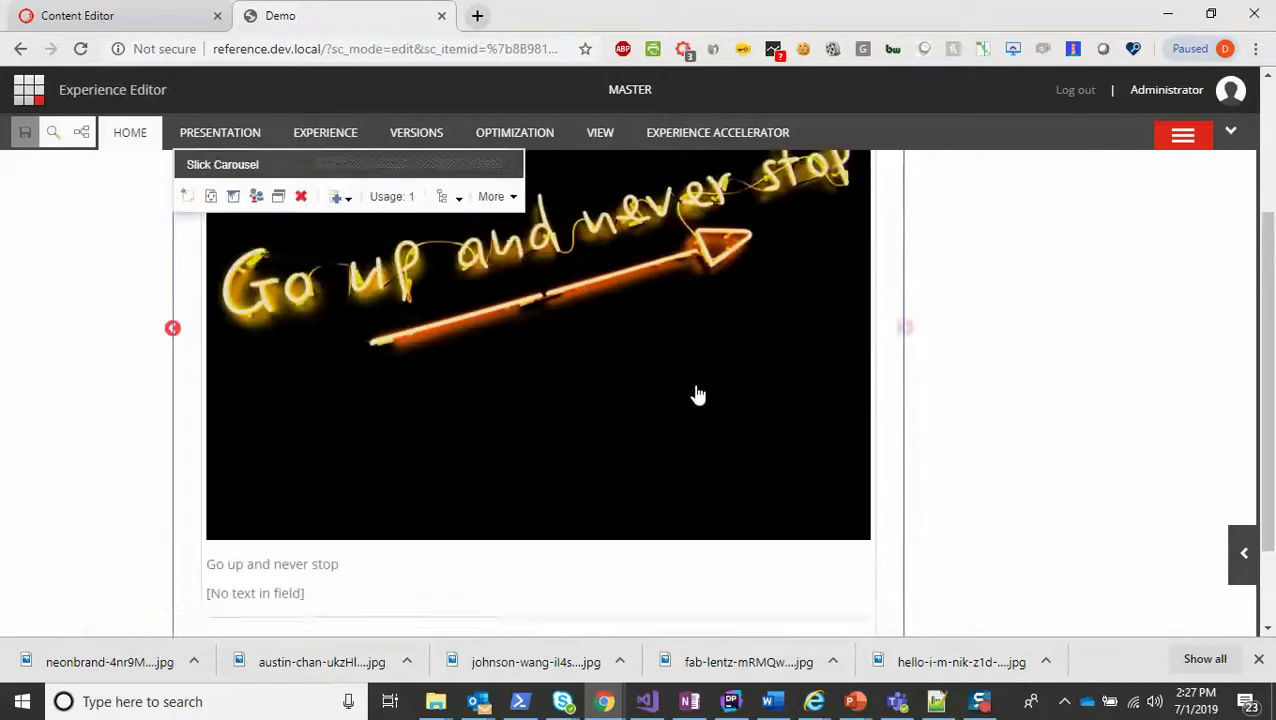
{"action": "scroll", "coordinate": [480, 381], "scroll_direction": "up", "scroll_amount": 2}
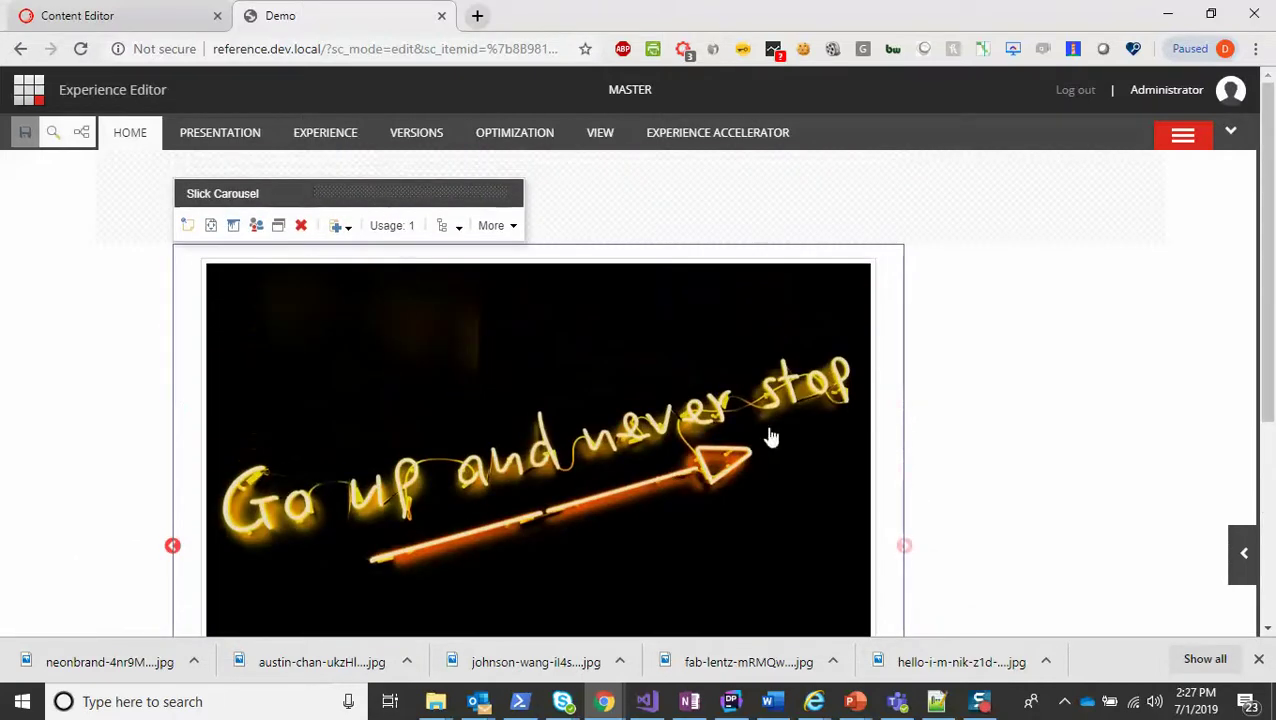